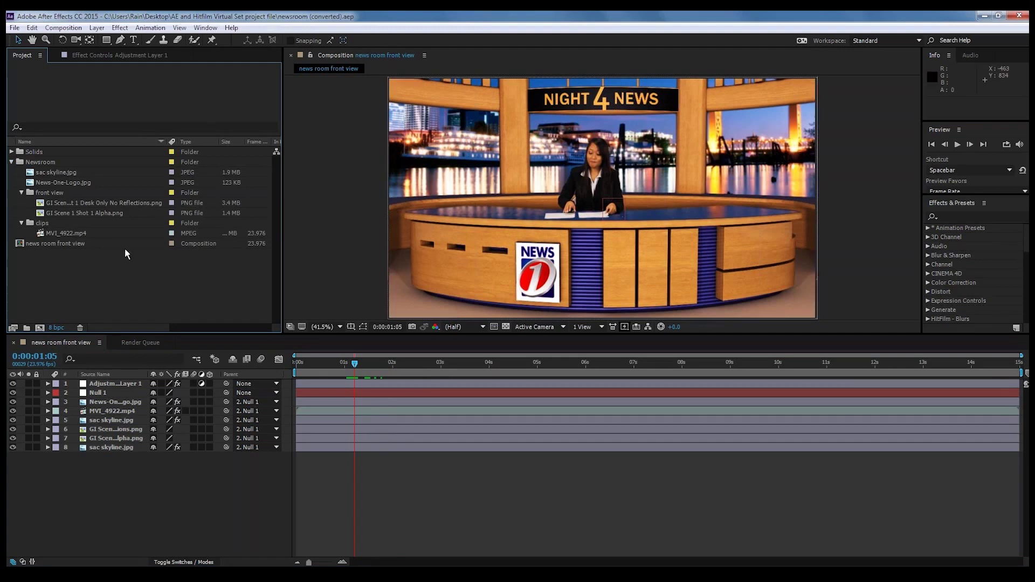
Create a new composition from the MVI_4922.mp4 clip
right_click(78, 238)
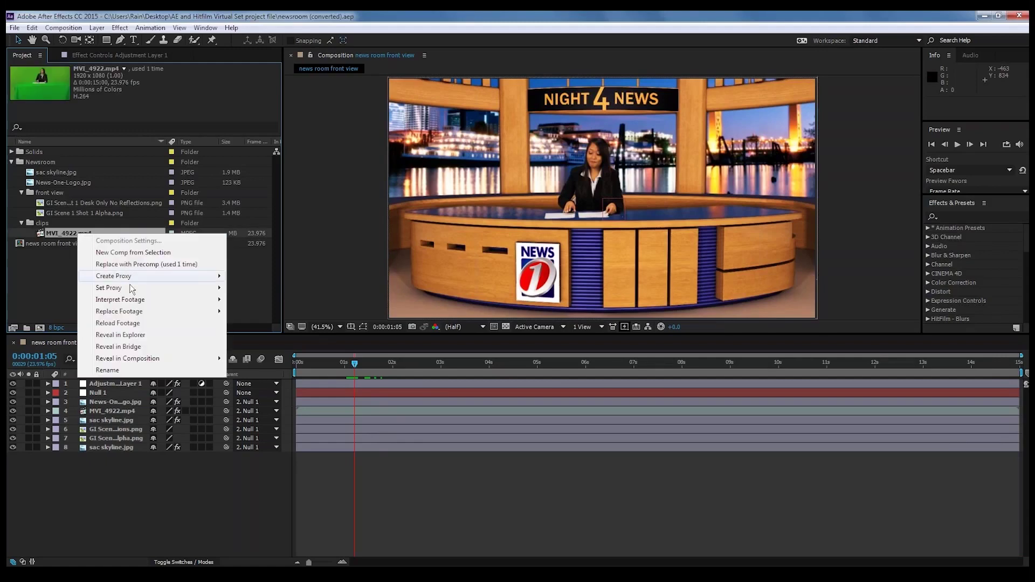
click(114, 253)
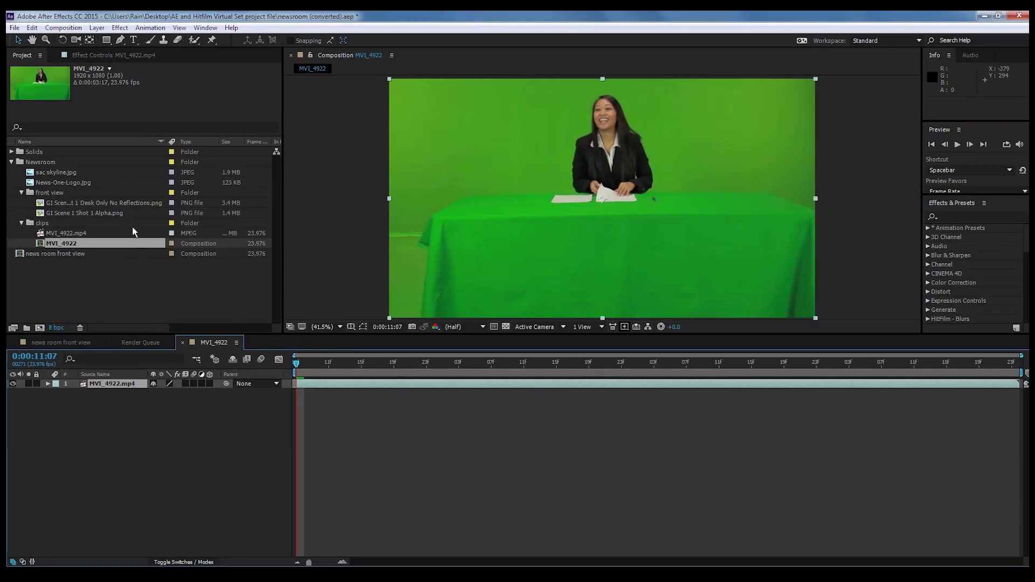
Place GI Scene 1 Shot 1 Alpha.png beneath the MVI_4922.mp4 layer in the timeline and activate the Pen tool
click(105, 213)
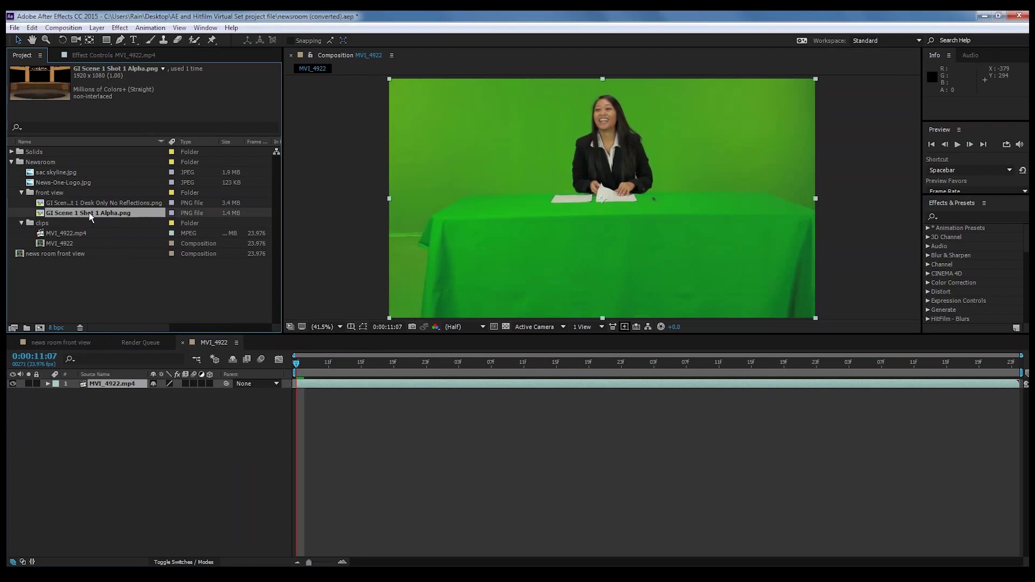
drag(89, 212, 114, 410)
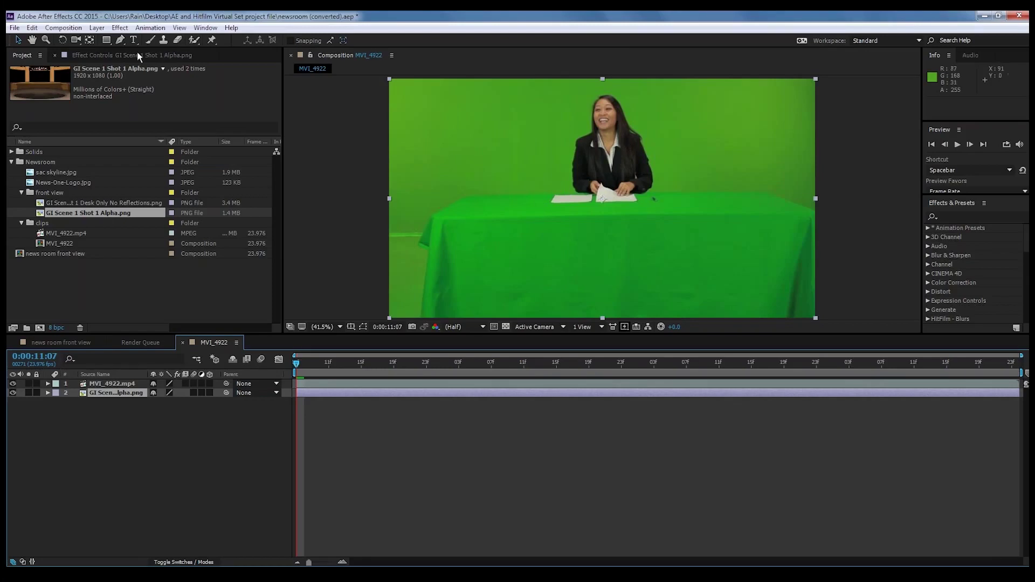
click(119, 40)
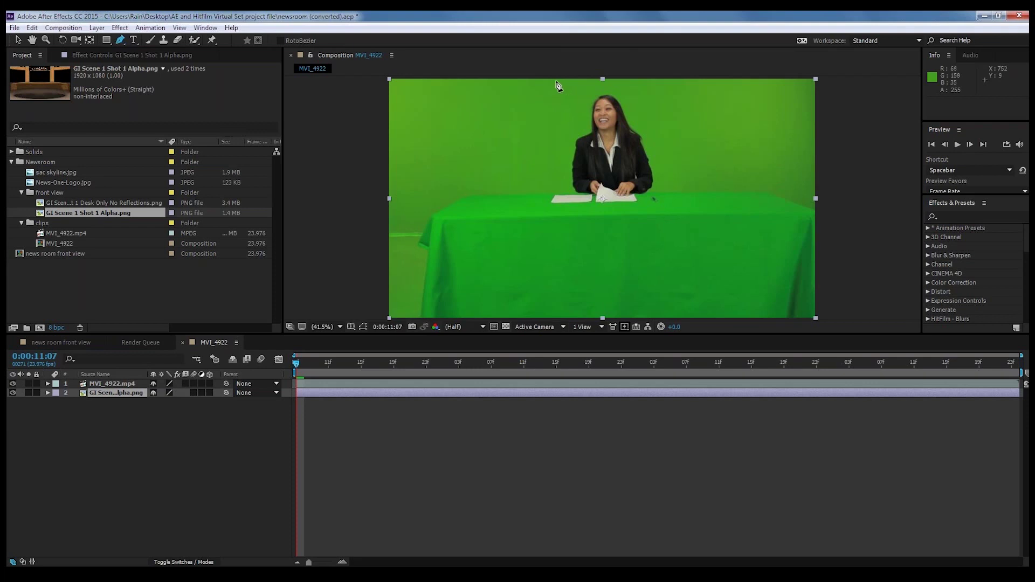
click(534, 82)
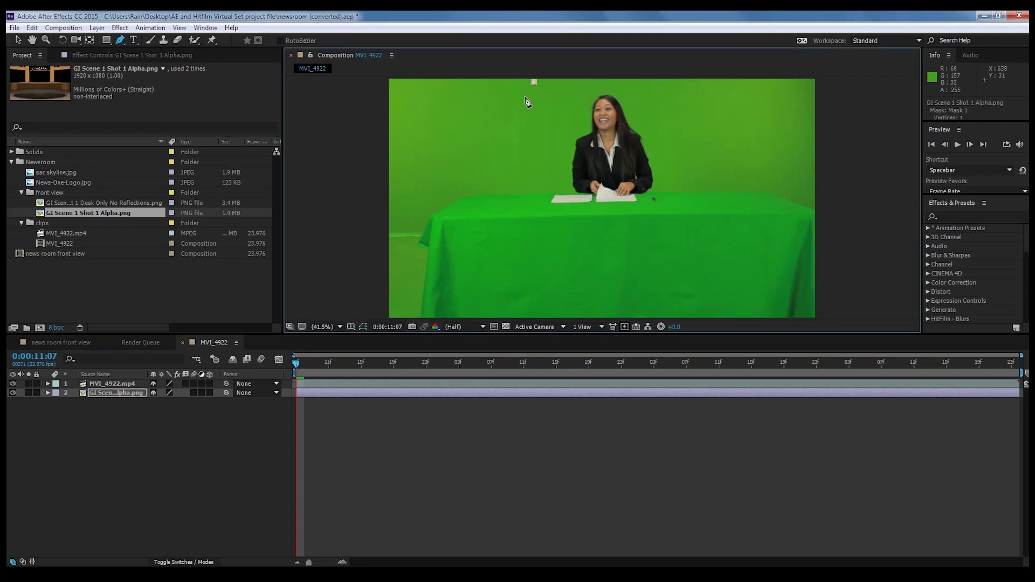
click(495, 147)
click(493, 236)
click(528, 253)
click(629, 261)
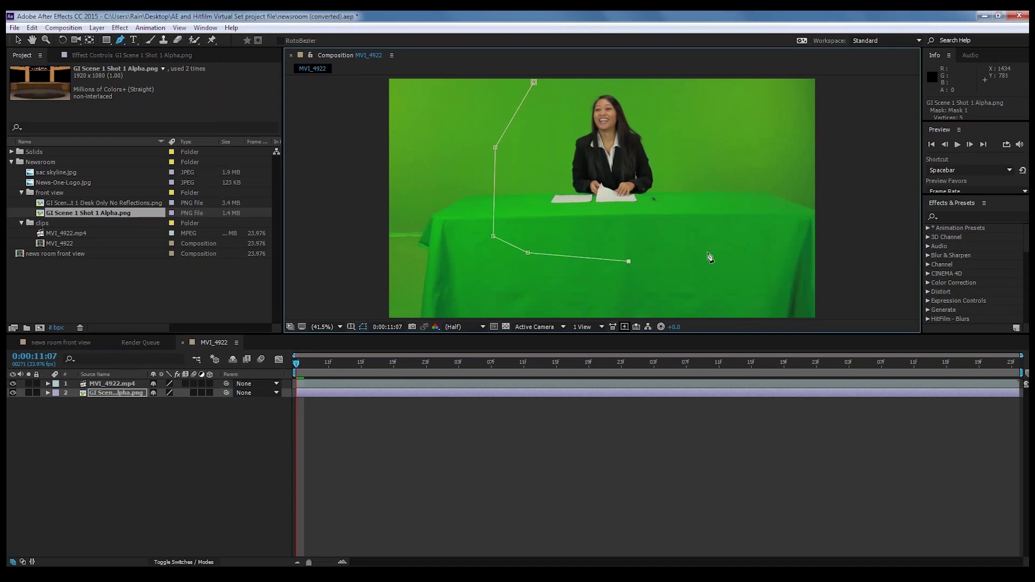
key(ctrl+z)
key(ctrl+z)
key(ctrl+z)
key(ctrl+z)
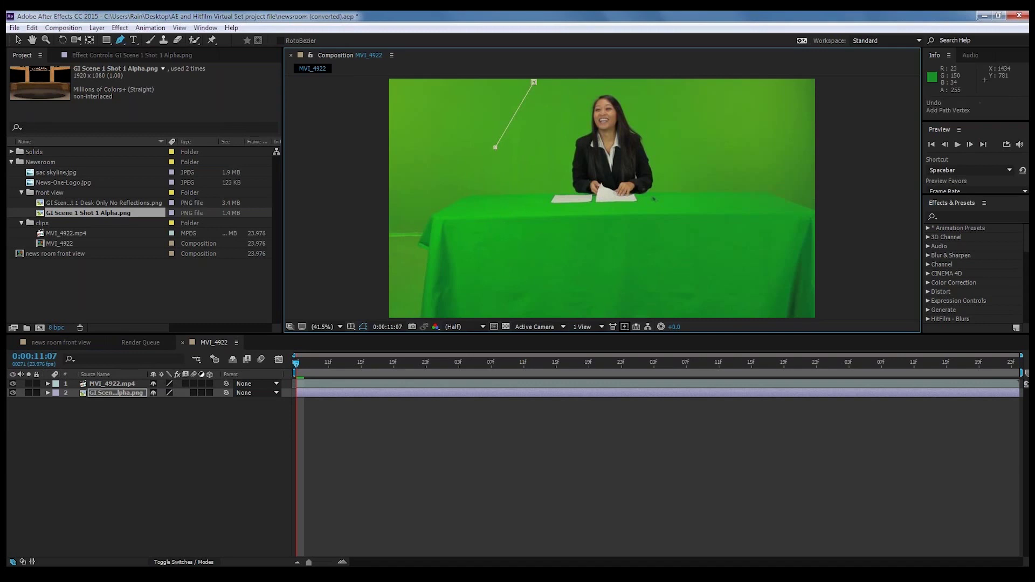
key(ctrl+z)
Draw a closed nine-point mask on the MVI_4922.mp4 layer, loosely around the anchorwoman, her papers and the nearby table area
click(137, 381)
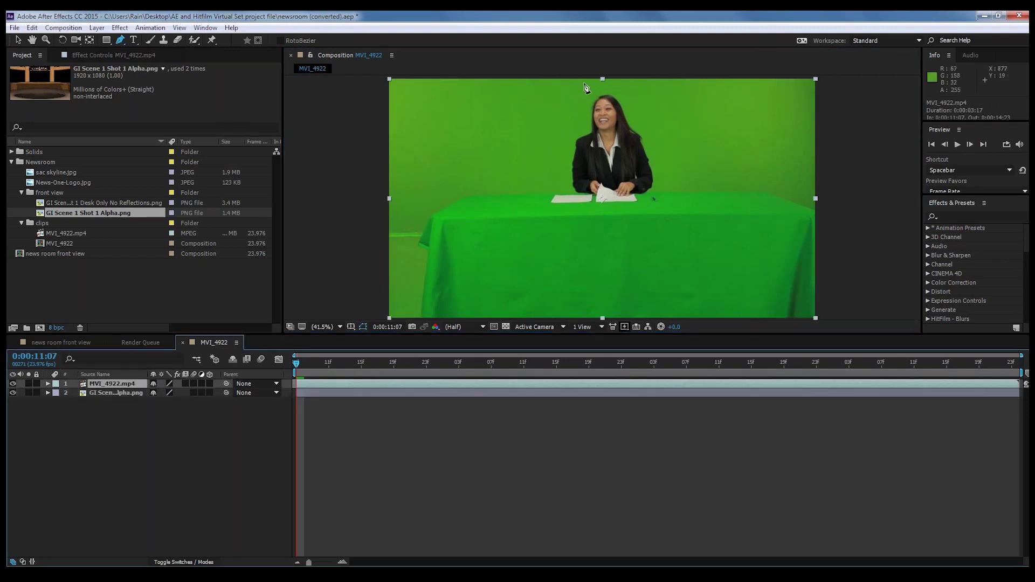
click(549, 83)
click(512, 136)
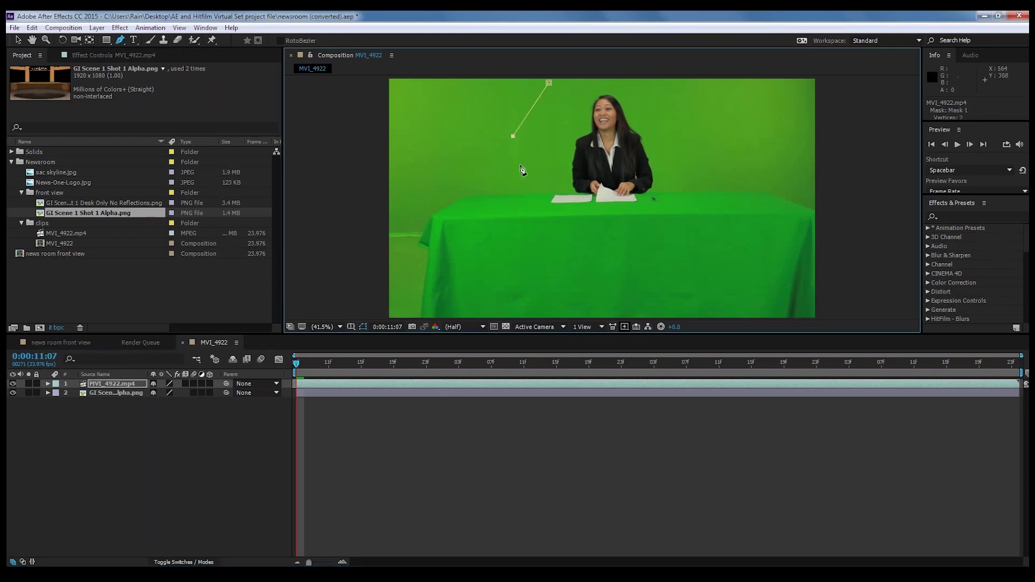
click(509, 222)
click(552, 251)
click(647, 248)
click(743, 216)
click(742, 174)
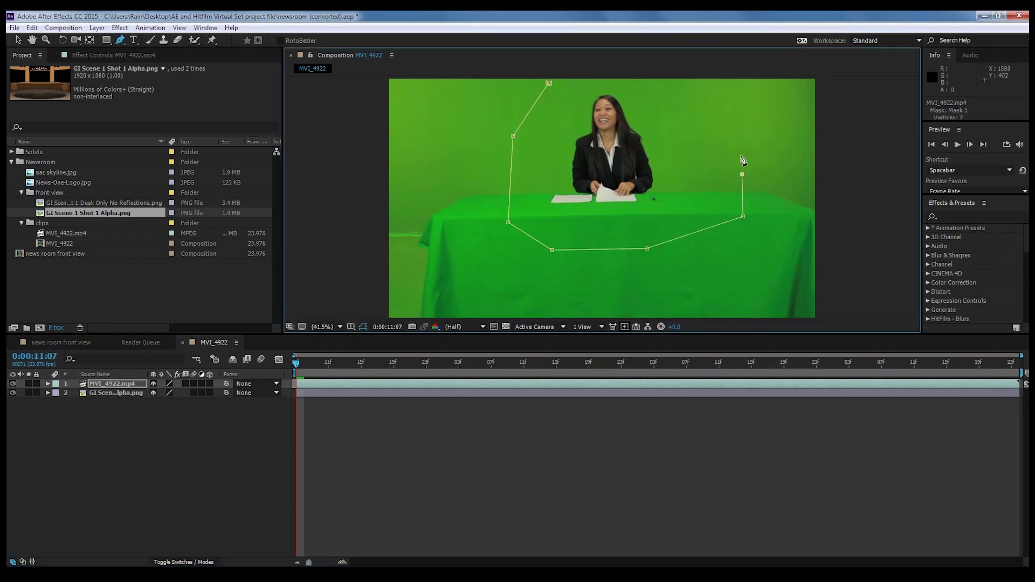
click(720, 108)
click(670, 84)
click(550, 84)
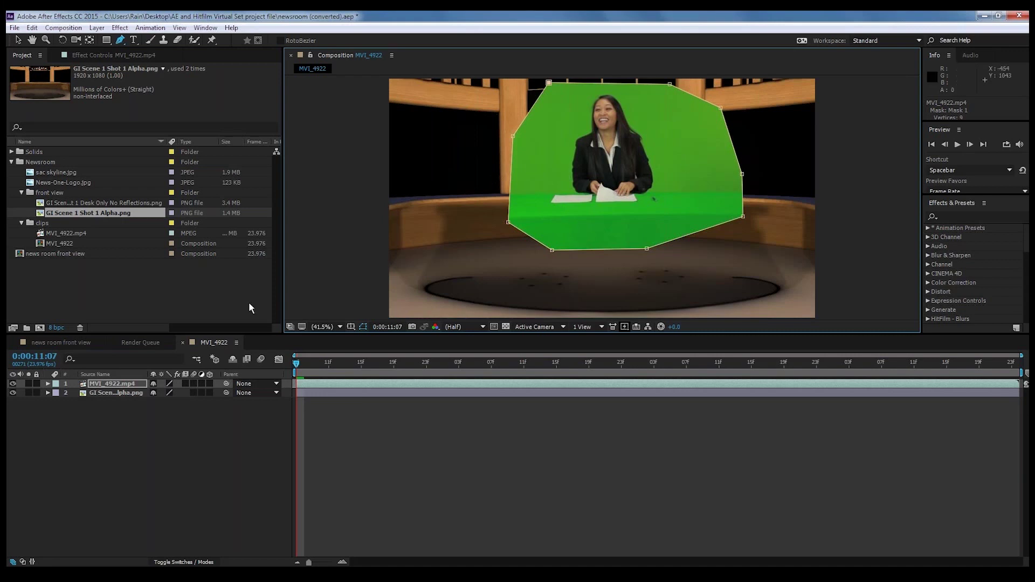
Switch to the Selection tool and place GI Scene 1 Shot 1 Desk Only No Reflections.png between the clip and the Alpha.png layer
click(18, 40)
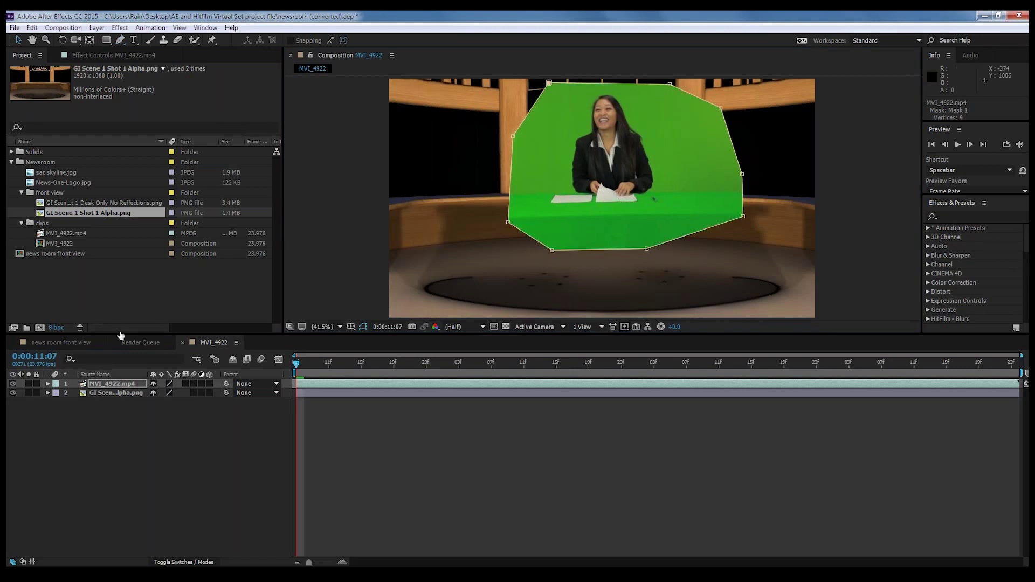
click(66, 201)
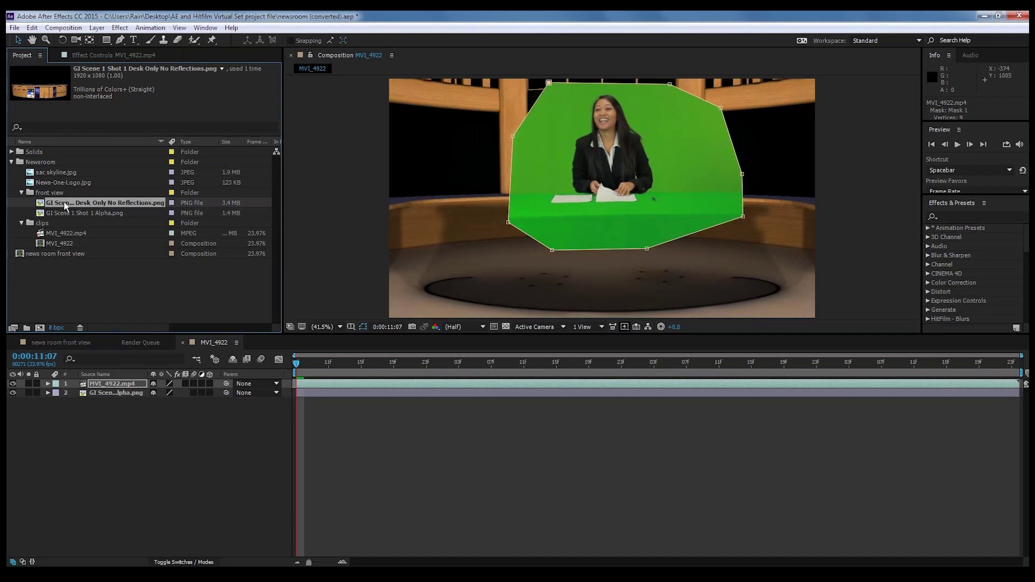
drag(67, 202, 115, 393)
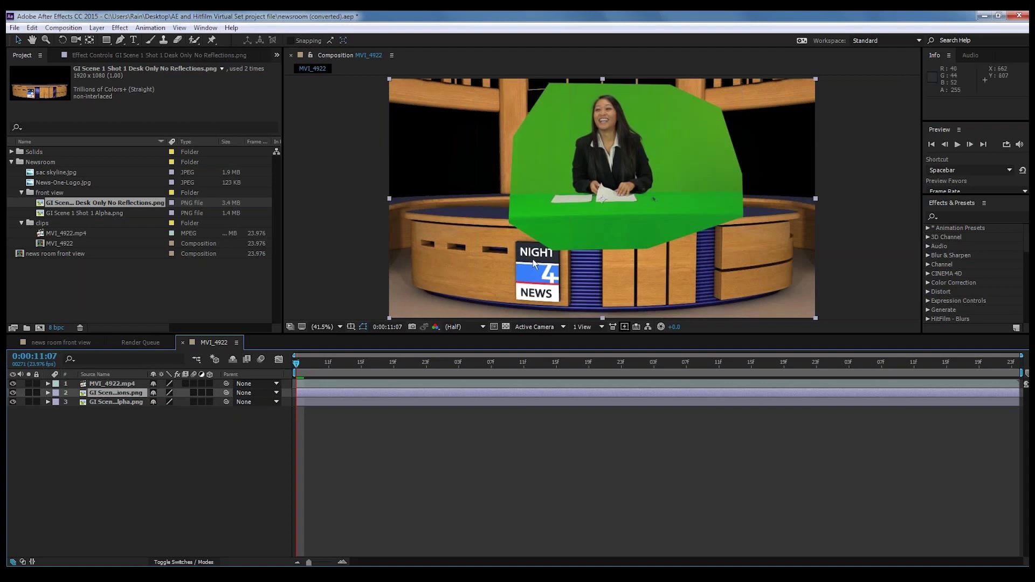
Apply the Keylight (1.2) effect to the MVI_4922.mp4 layer and sample the green backdrop beside the anchorwoman as Screen Colour
click(97, 385)
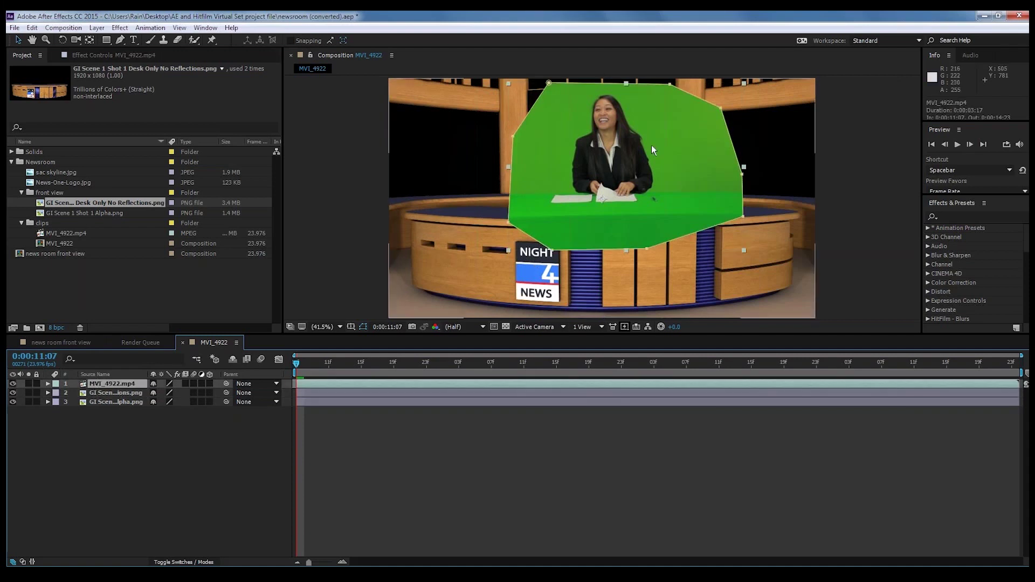
click(119, 28)
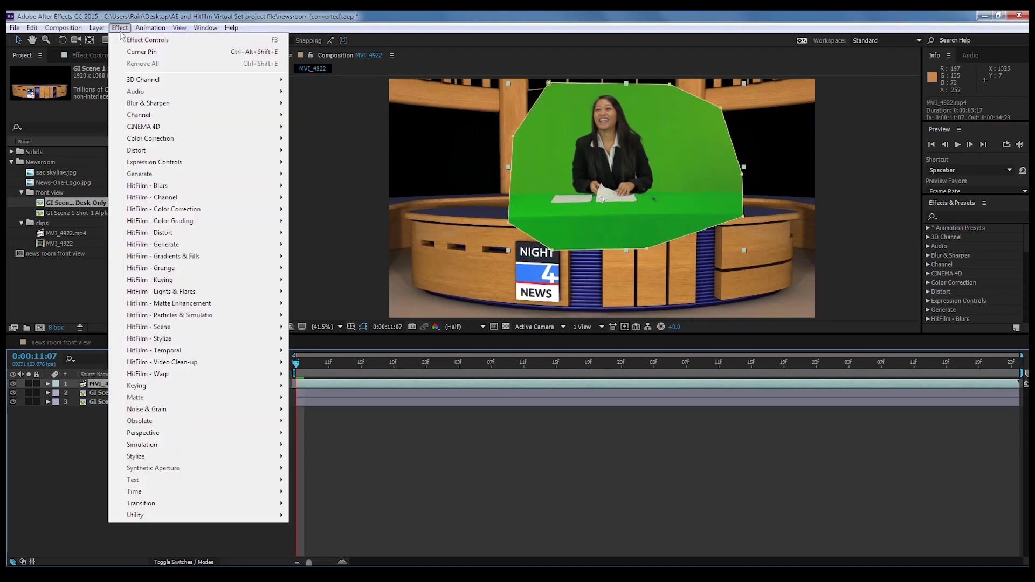
mouse_move(134, 388)
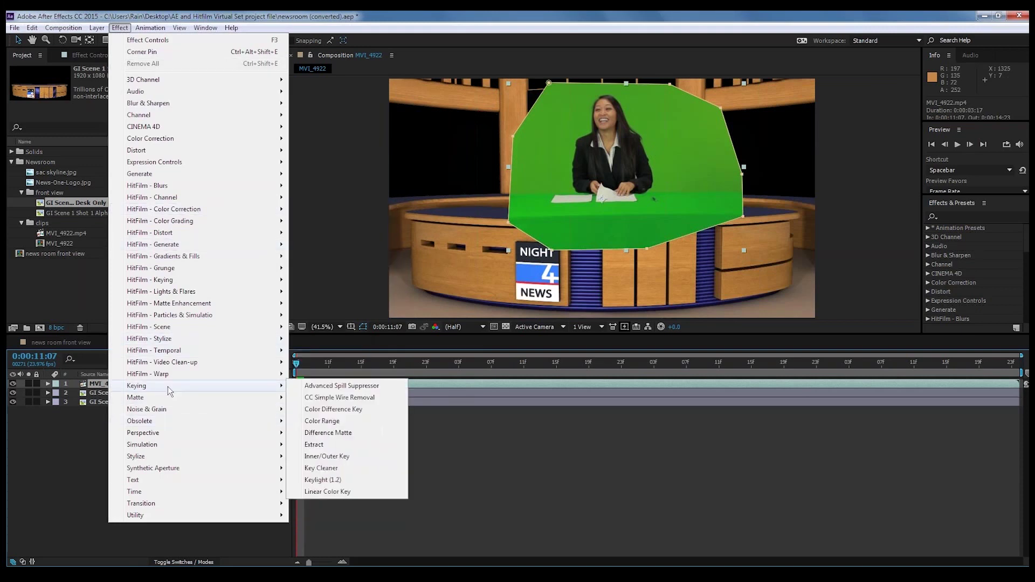
click(322, 480)
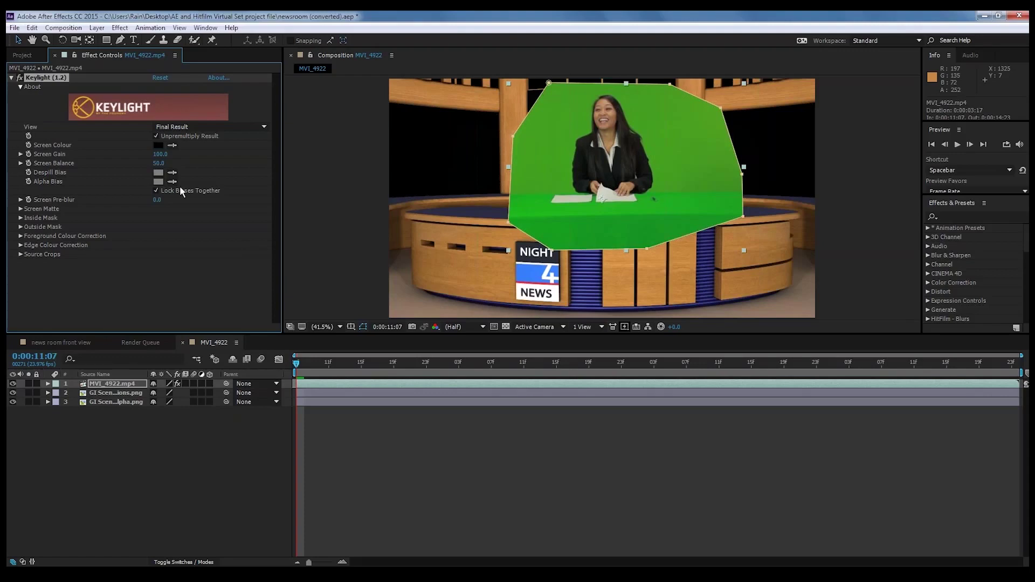
click(172, 146)
click(562, 127)
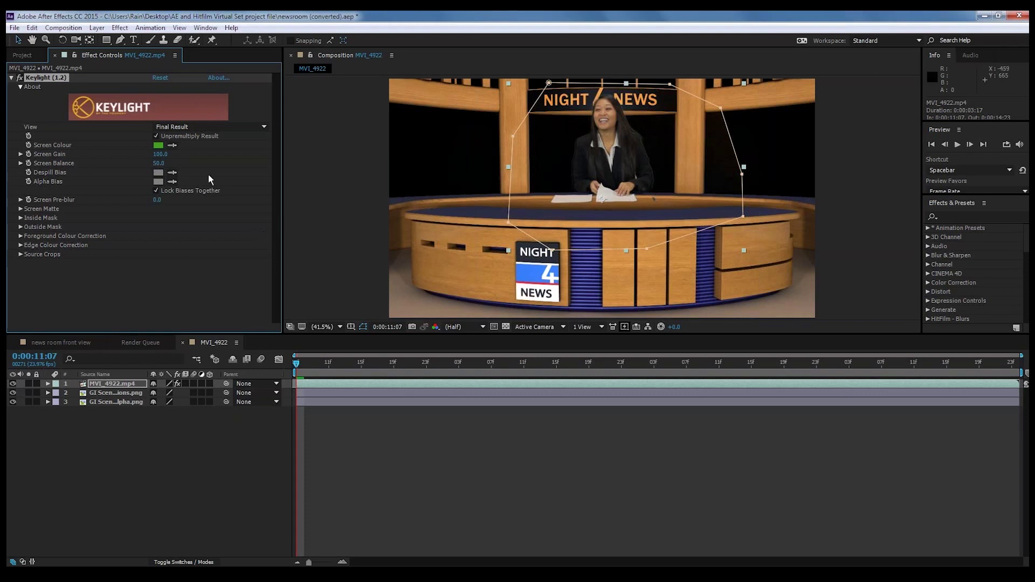
In Keylight's Screen Matte view, raise Clip Black to clean the background and set Clip White to 86, ending in Final Result view
click(264, 128)
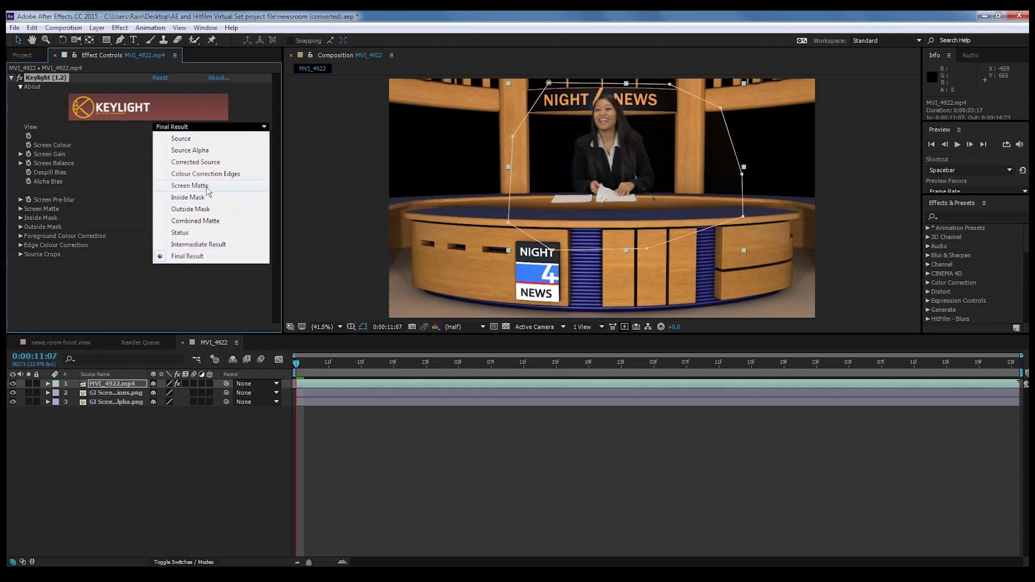
click(190, 187)
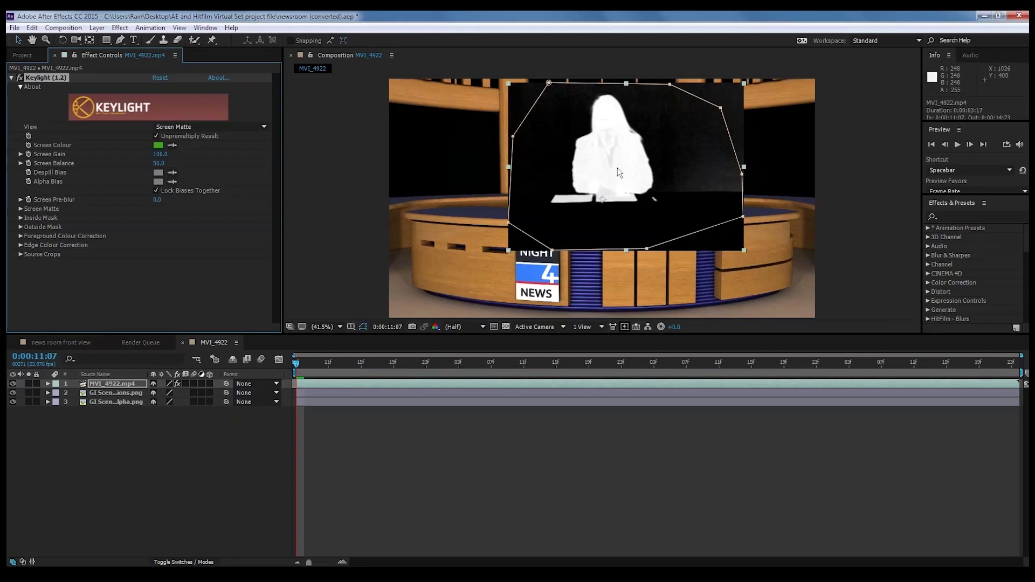
click(20, 209)
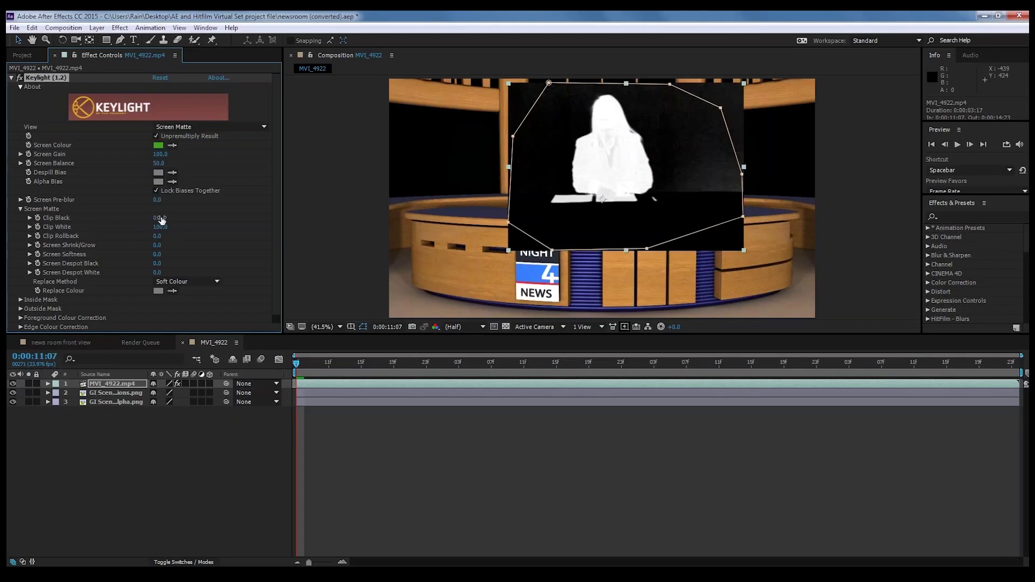
drag(156, 220, 168, 217)
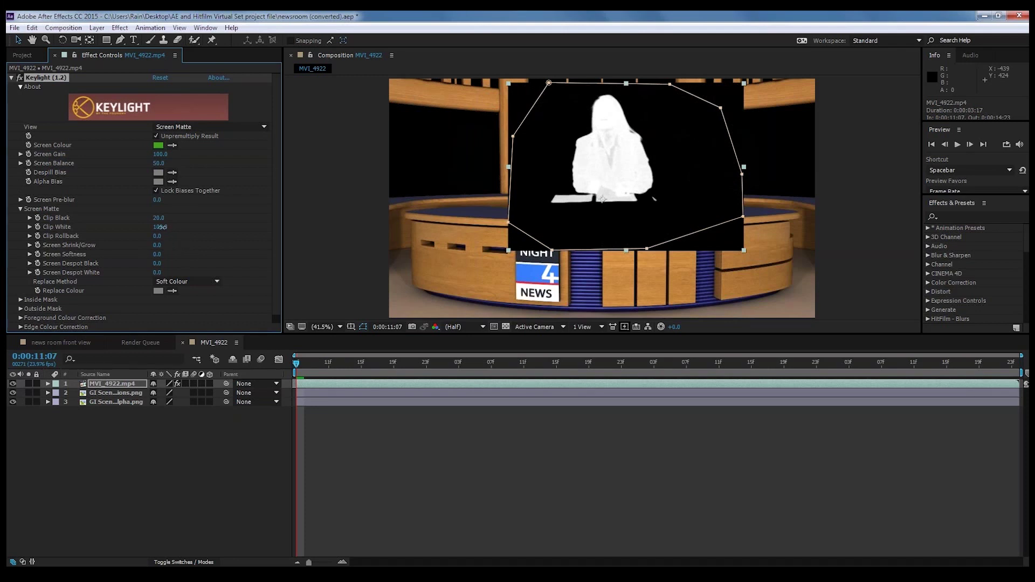
drag(160, 227, 155, 227)
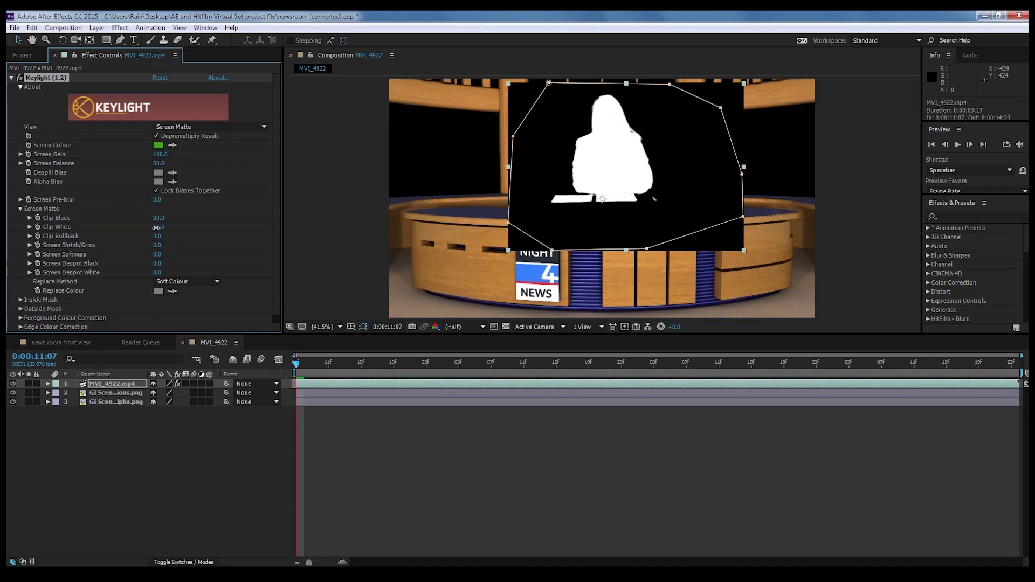
click(260, 128)
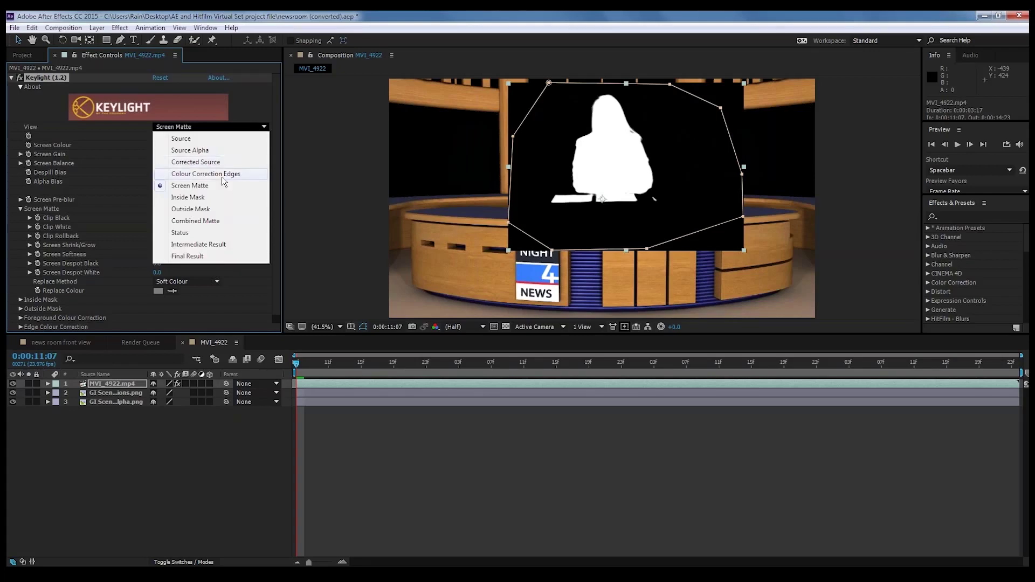
click(188, 256)
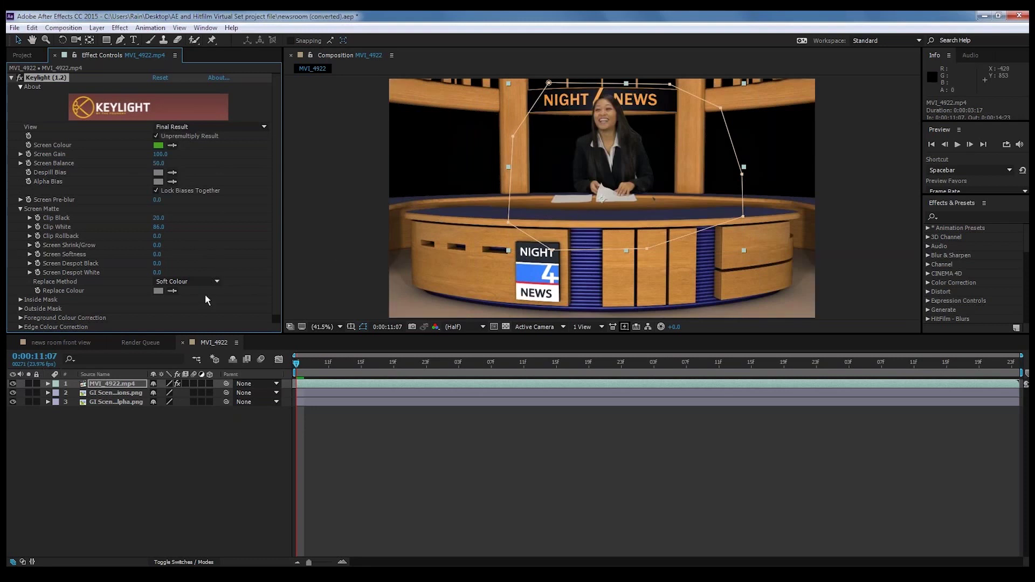
Set Keylight's Screen Softness to 0.6, slightly lower Screen Shrink/Grow, and collapse the effect's settings
click(157, 254)
text(0.6)
key(Return)
drag(155, 246, 153, 247)
drag(152, 246, 151, 247)
drag(151, 247, 150, 247)
click(11, 78)
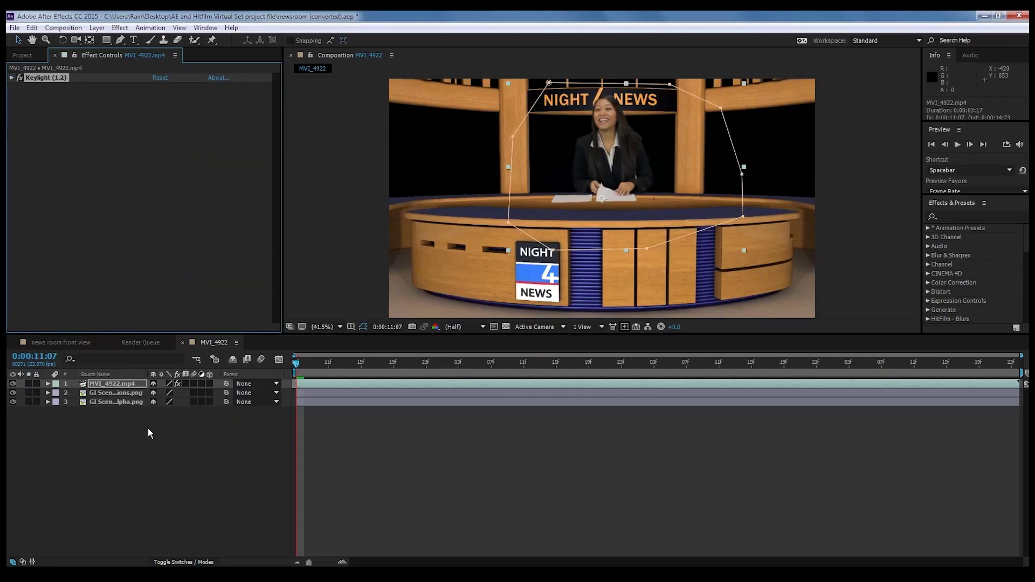
Move the keyed MVI_4922.mp4 layer down to about 943, 617 and scale it to 77% to fit the anchorwoman behind the desk
click(162, 442)
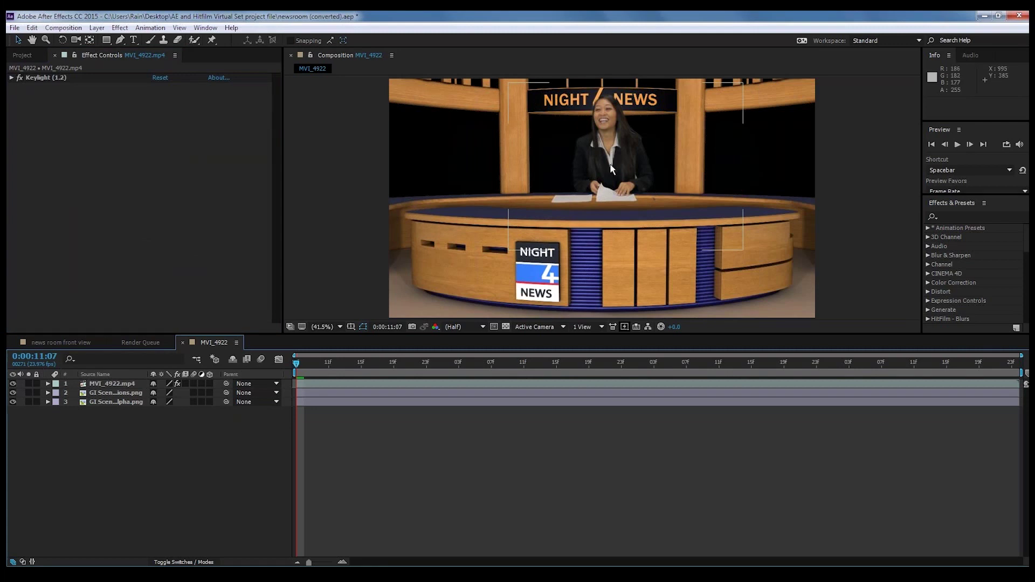
drag(612, 148, 628, 187)
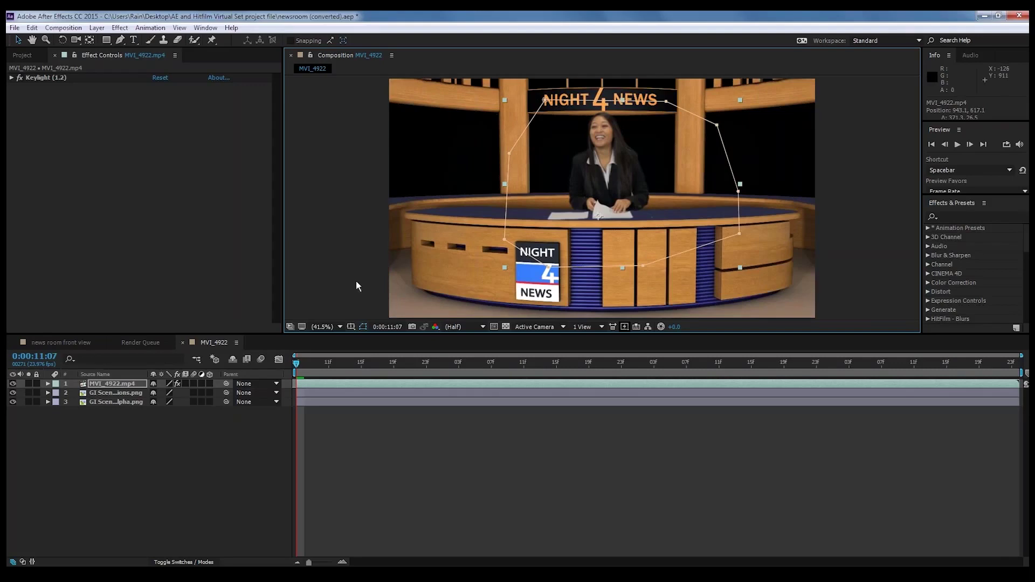
click(47, 384)
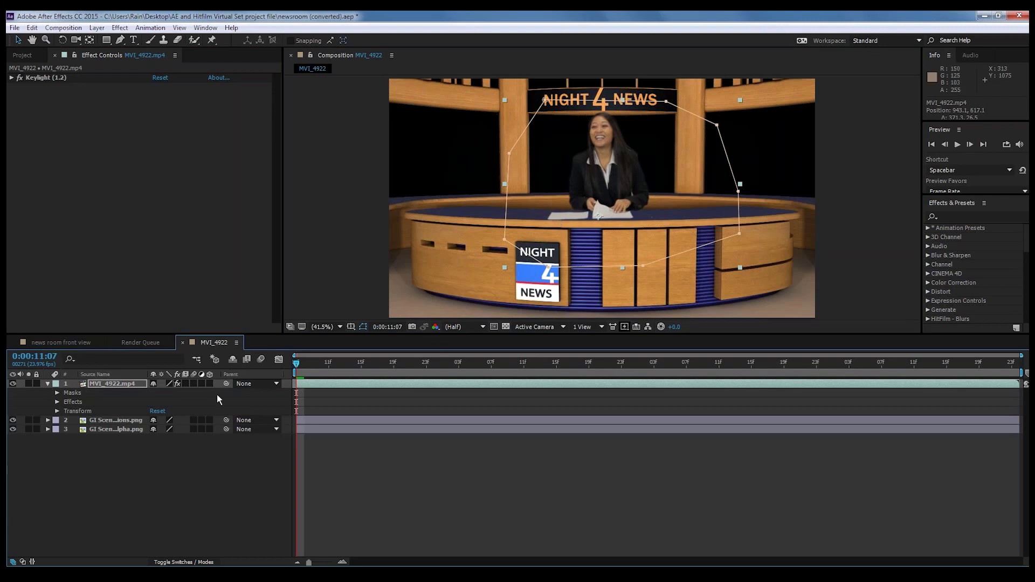
click(56, 411)
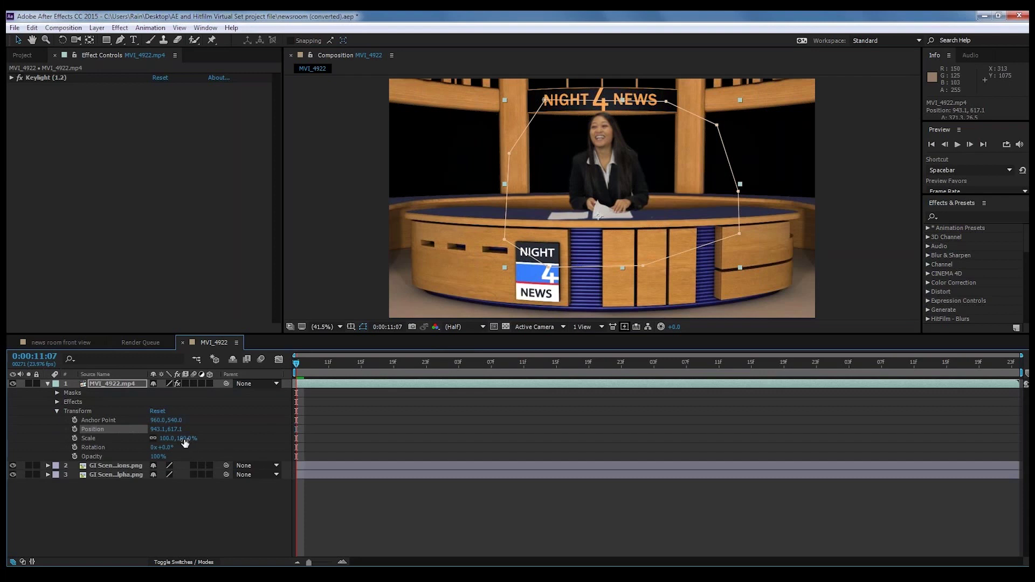
drag(183, 439, 175, 439)
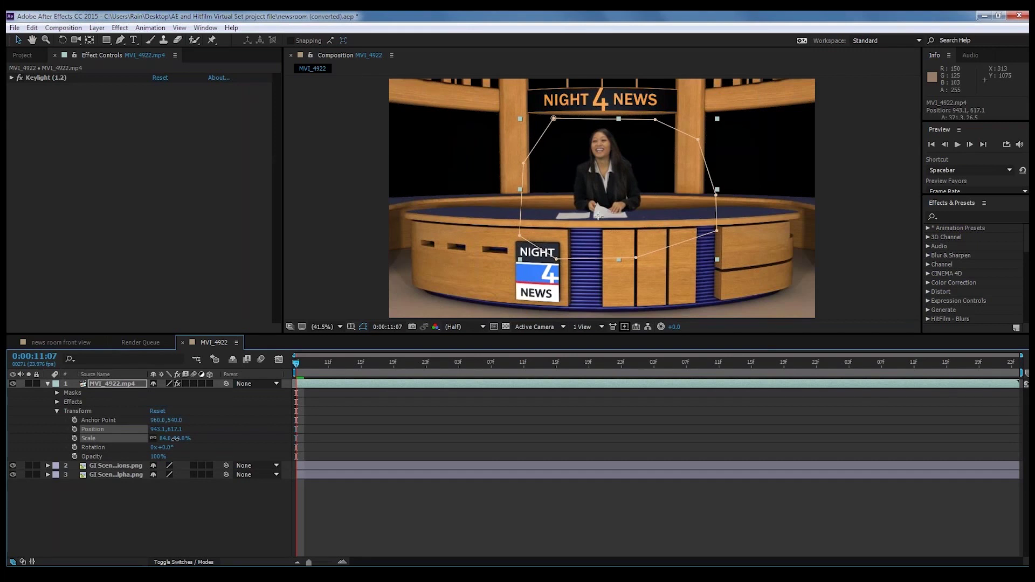
drag(175, 439, 173, 439)
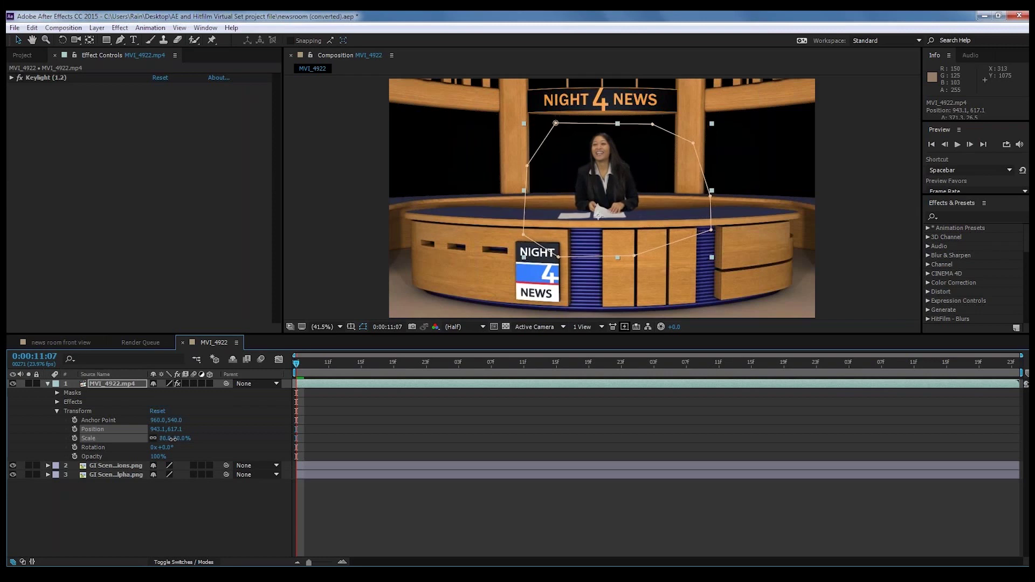
drag(173, 439, 177, 438)
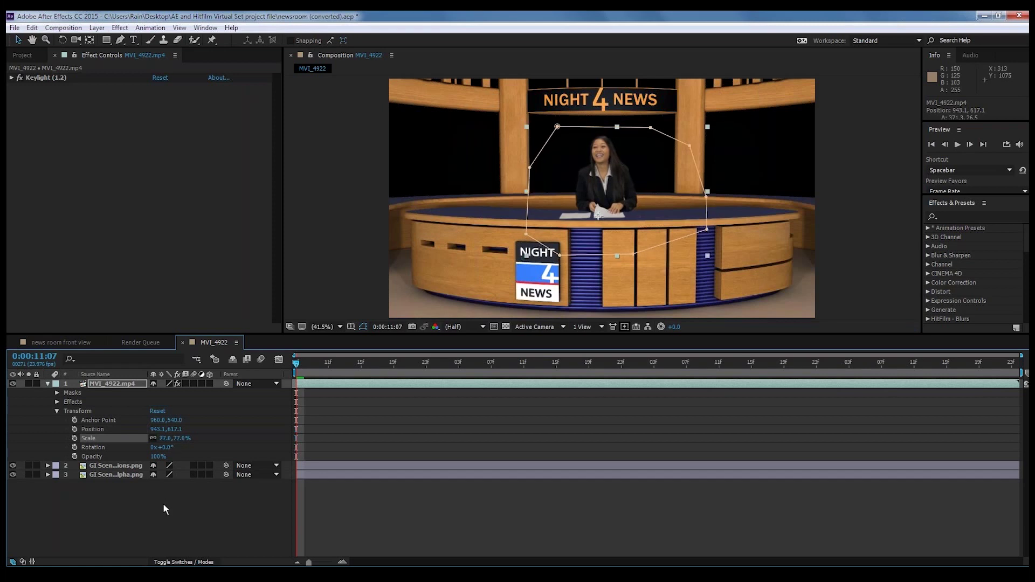
Deselect the MVI_4922.mp4 layer and collapse its properties in the timeline
click(164, 504)
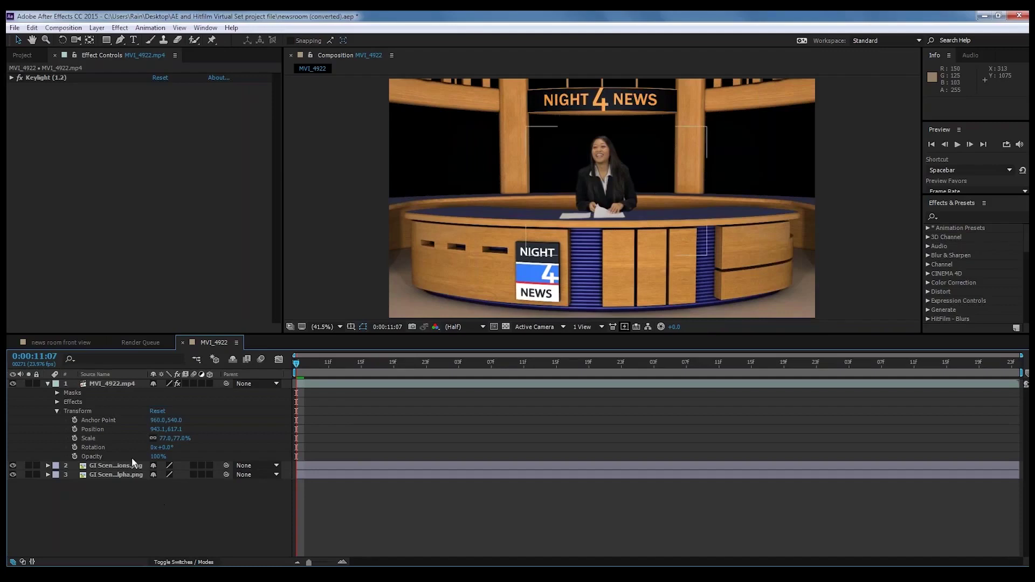
click(48, 384)
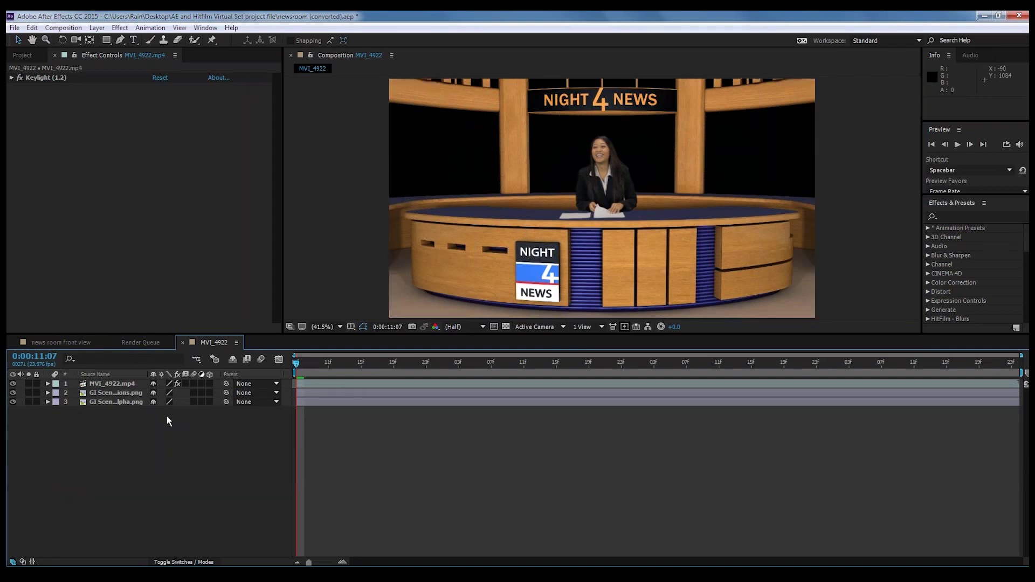
Toggle the desk-only layer's visibility, try it above MVI_4922.mp4, and return the footage layer to the top of the stack
click(128, 395)
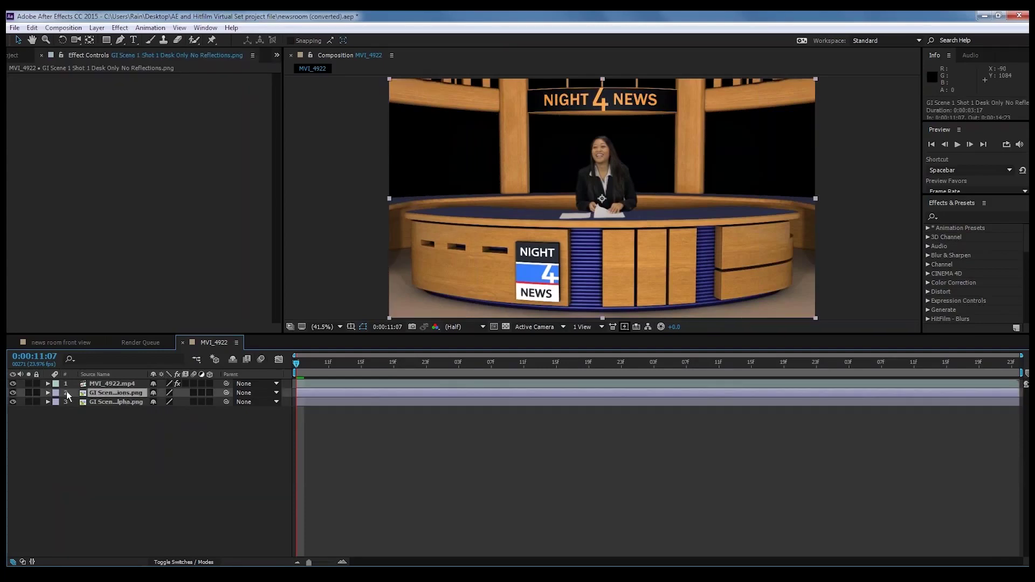
click(12, 393)
click(12, 393)
drag(120, 396, 116, 384)
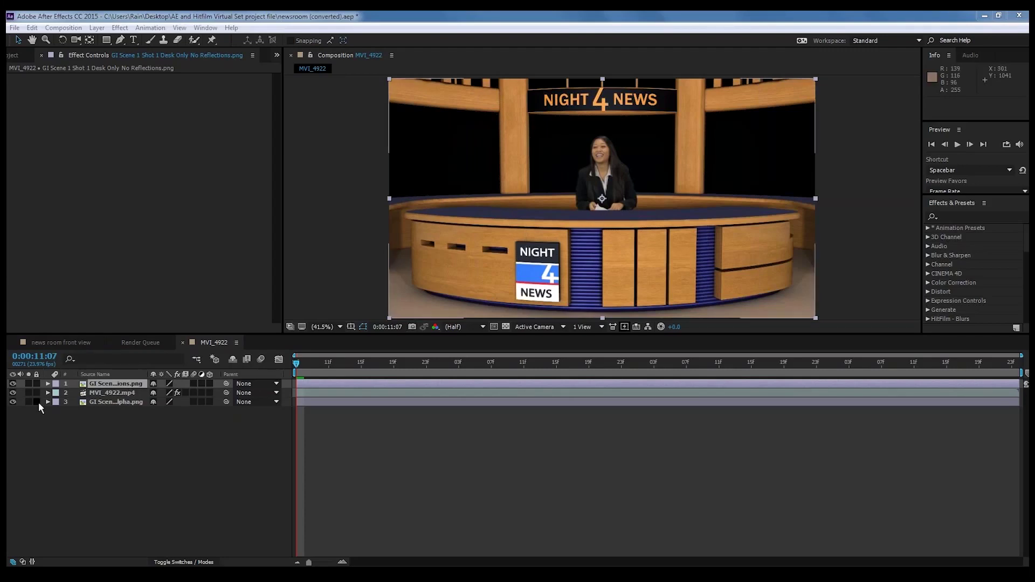
click(98, 395)
drag(99, 397, 100, 384)
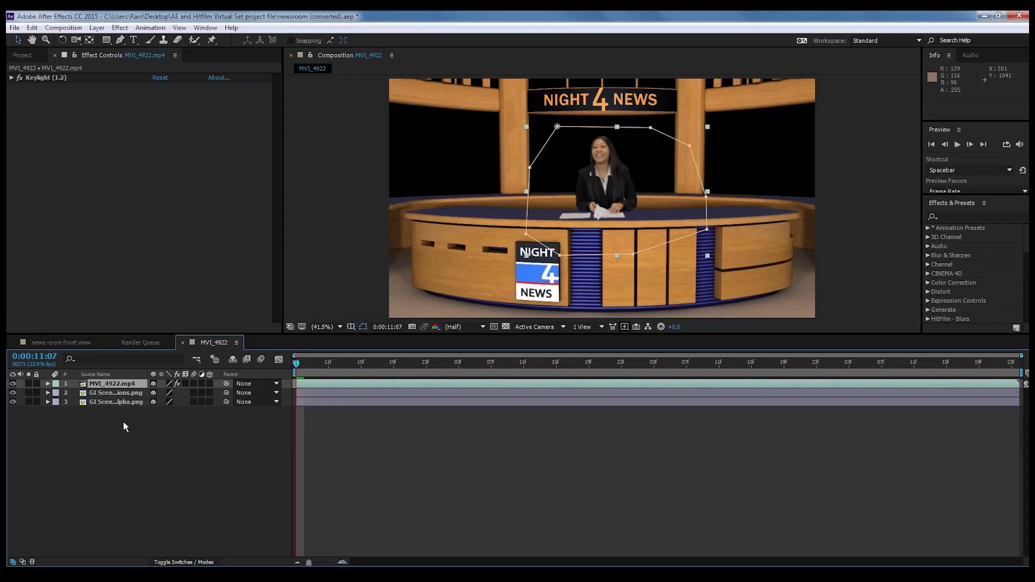
click(157, 440)
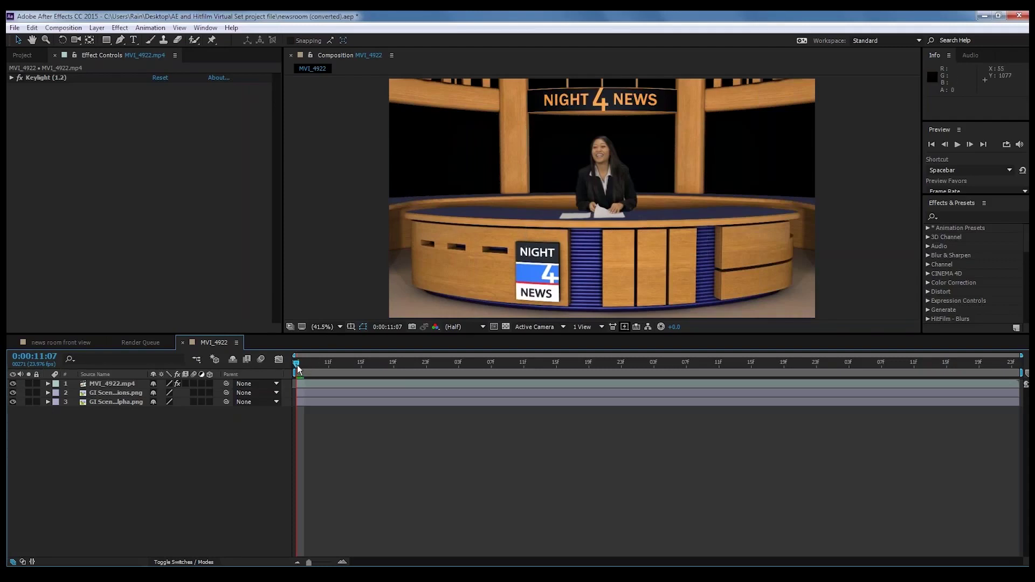
Advance the current time to 0:00:11:08 and show the composition over the transparency grid
mouse_move(302, 364)
mouse_down()
mouse_move(474, 366)
mouse_move(302, 377)
mouse_up()
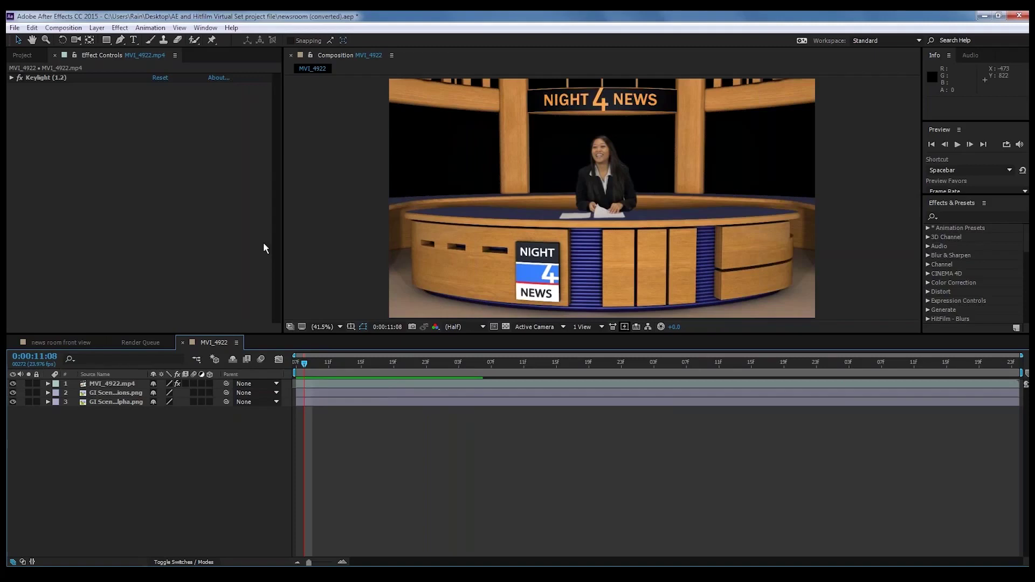
click(22, 55)
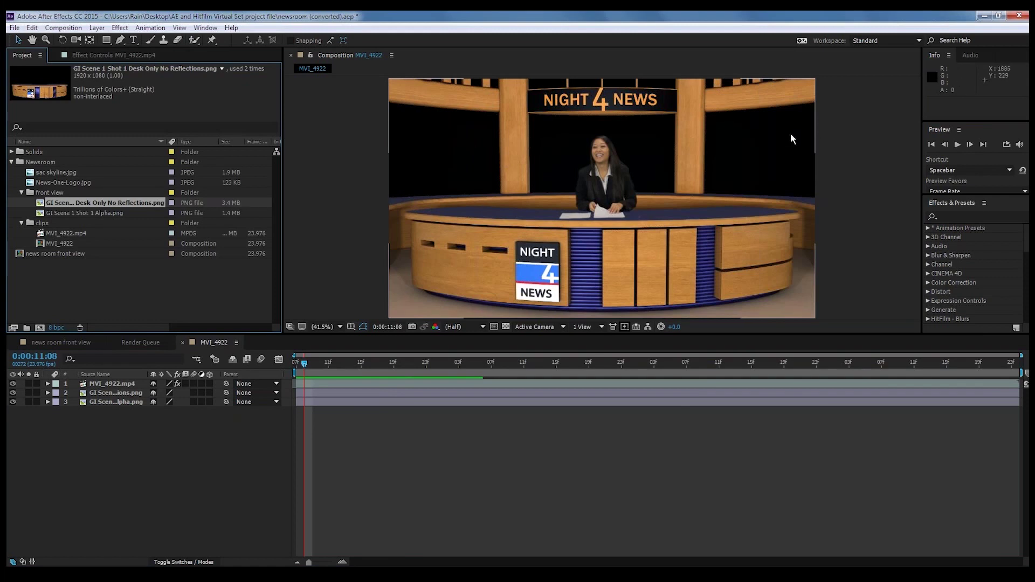
click(505, 327)
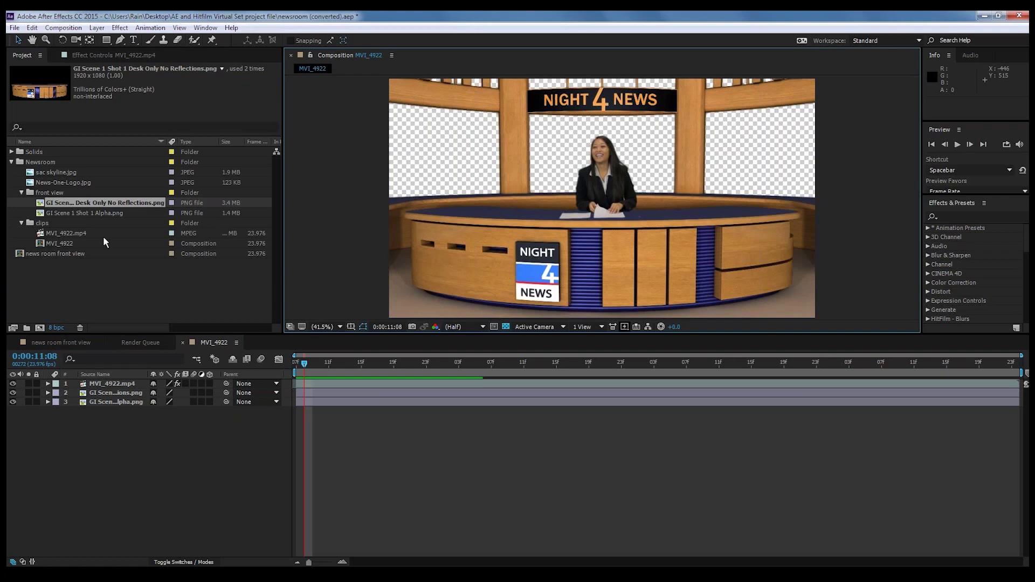
Add sac skyline.jpg beneath all layers in MVI_4922 and raise it so the city waterfront fills the set's windows
click(54, 172)
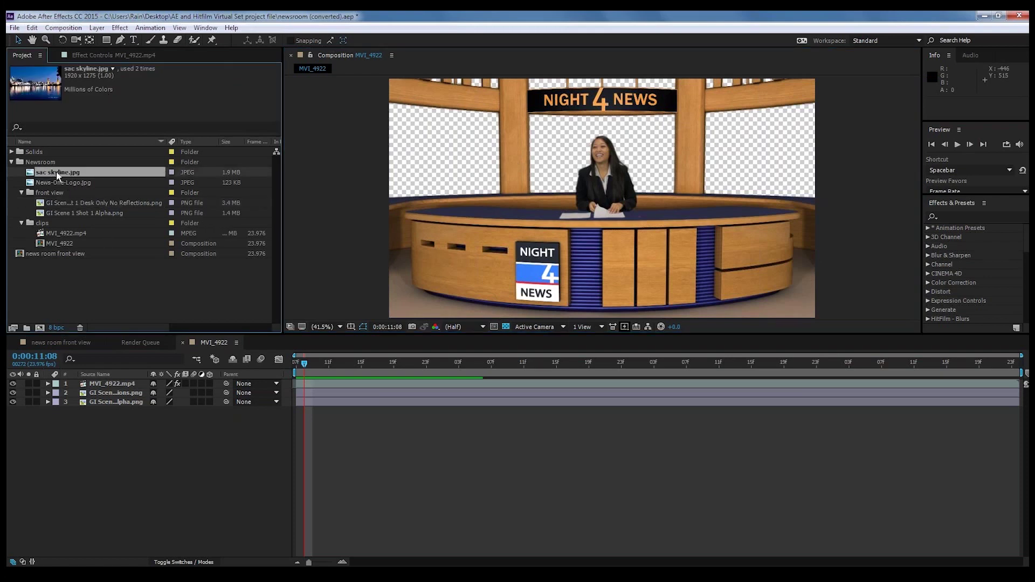
drag(57, 174, 114, 426)
click(211, 342)
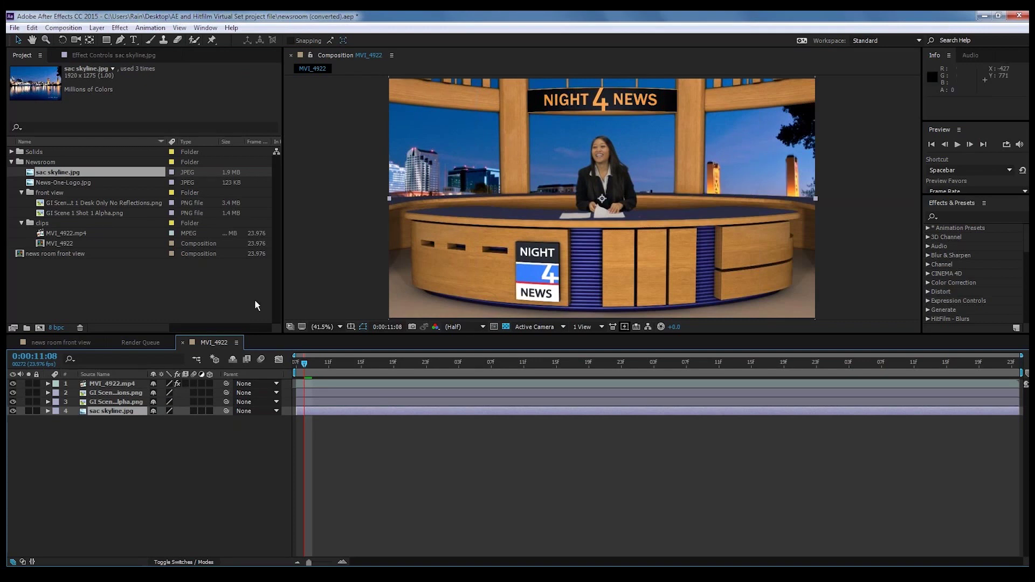
drag(768, 162, 768, 117)
click(152, 474)
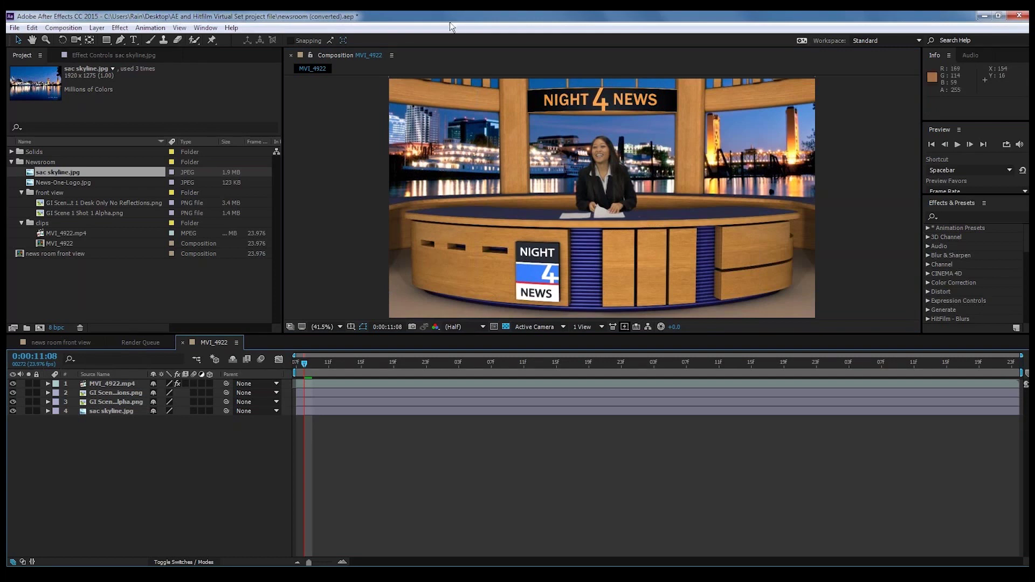
Apply Gaussian Blur to the sac skyline.jpg layer with Blurriness set to 4.4
click(111, 410)
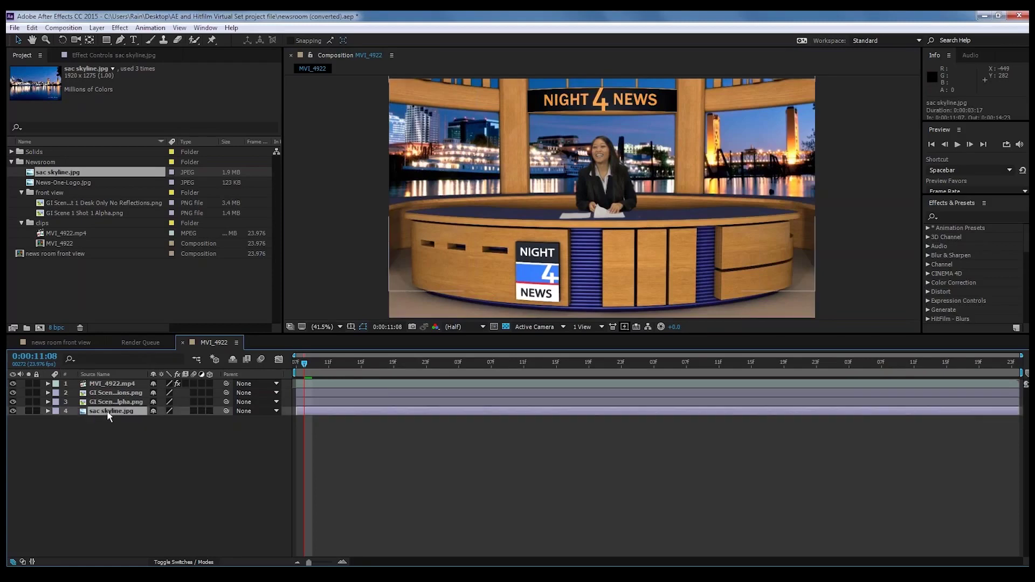
click(122, 28)
mouse_move(167, 112)
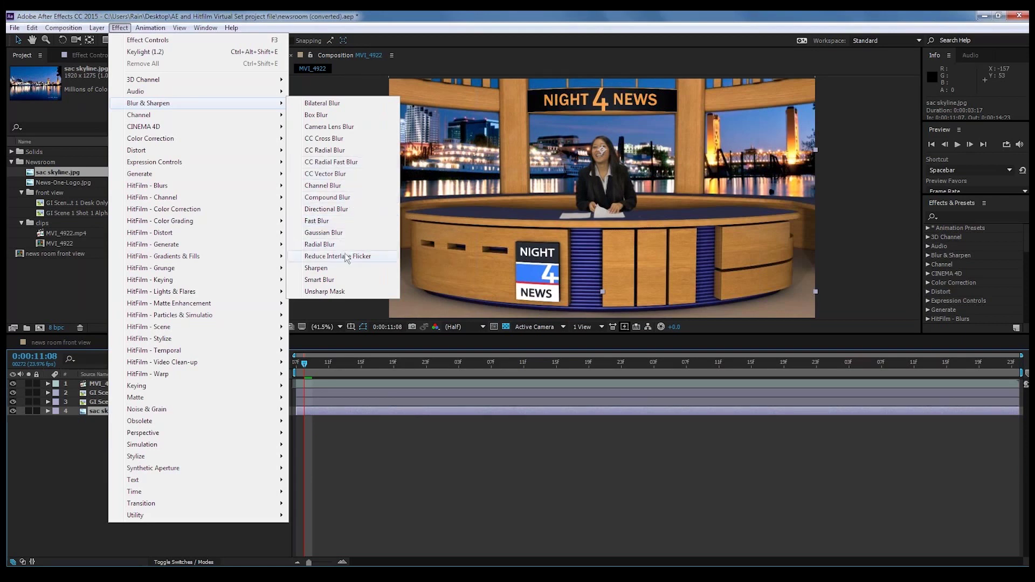
click(335, 233)
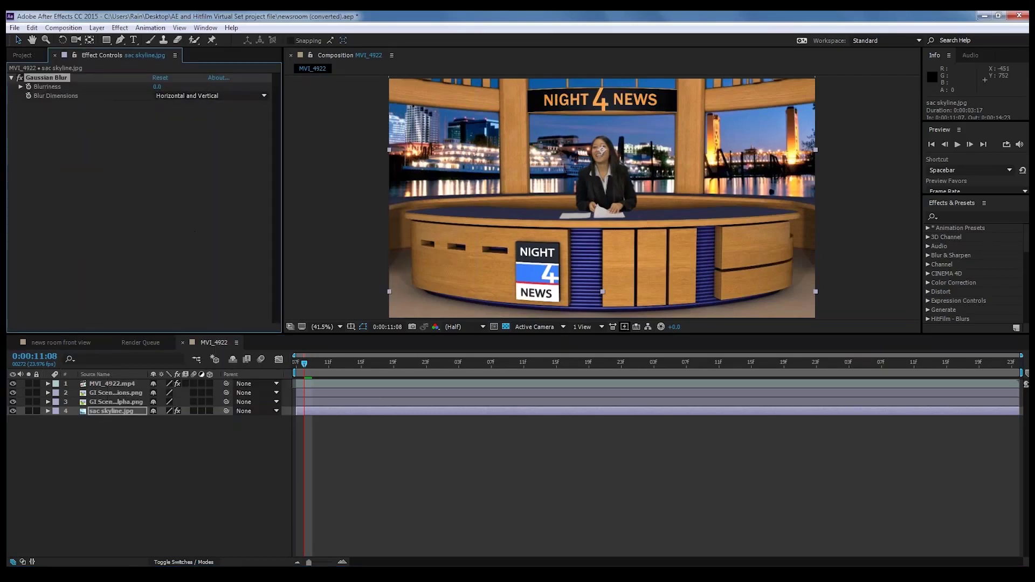
drag(157, 86, 182, 88)
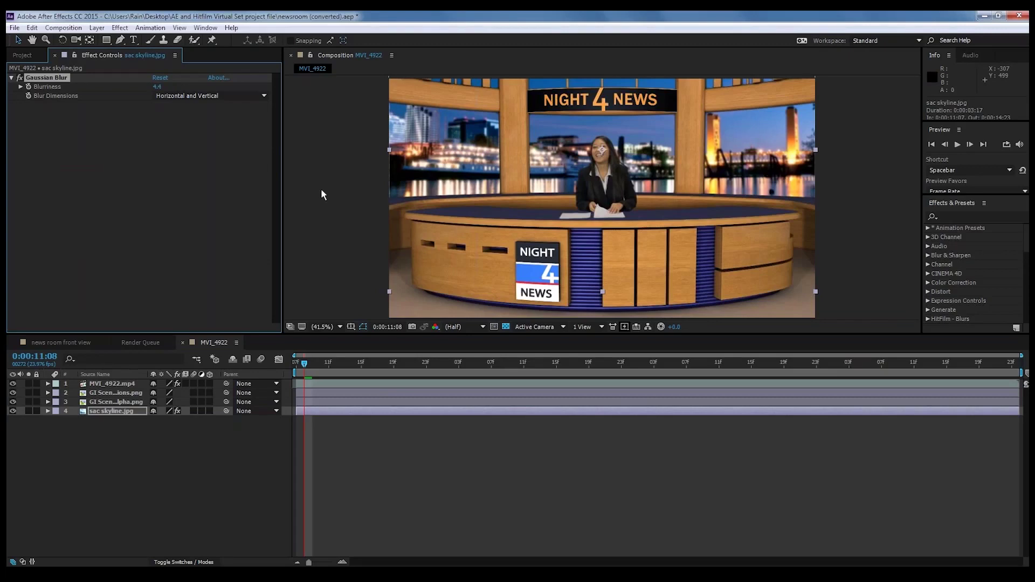
click(116, 478)
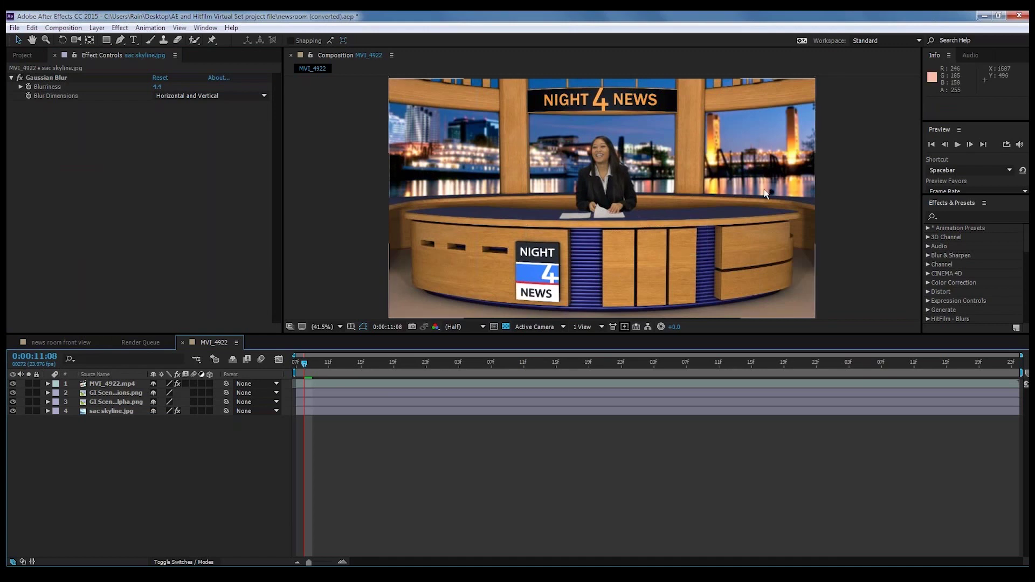
Switch the skyline's Gaussian Blur off and back on to compare the background with and without blur
click(22, 81)
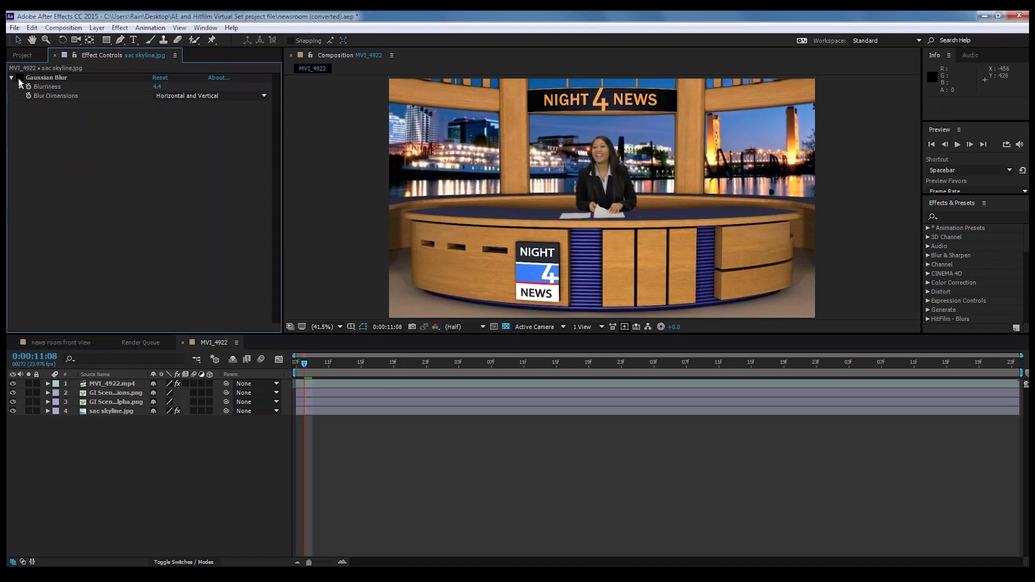
click(20, 79)
click(131, 411)
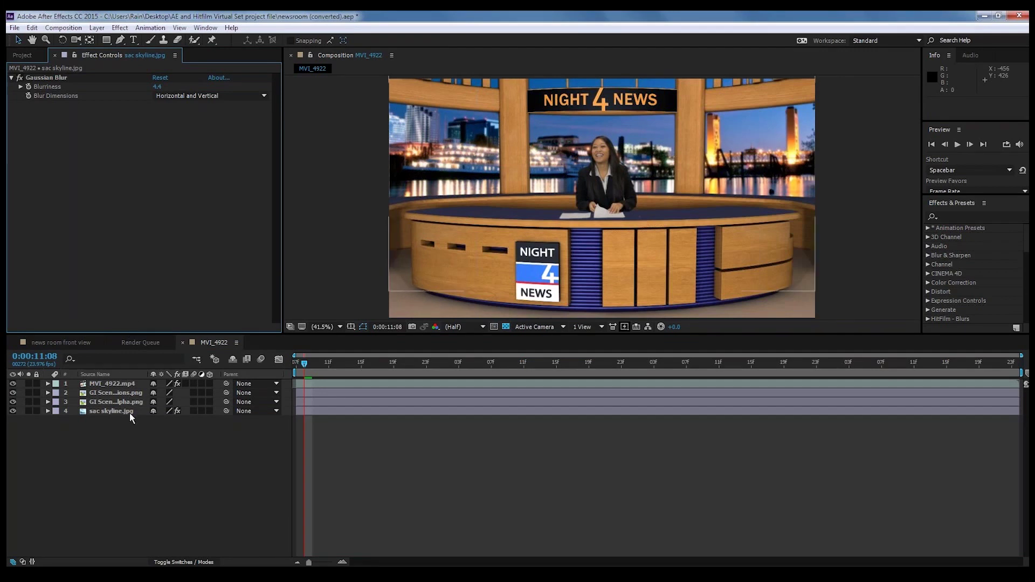
click(494, 425)
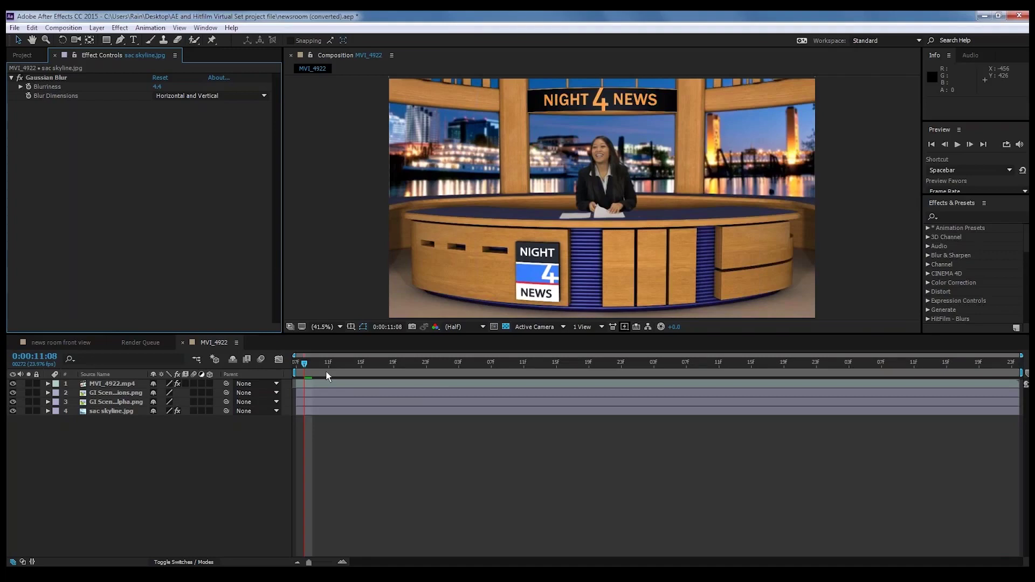
Apply the Curves colour correction effect to the MVI_4922.mp4 layer
click(115, 385)
click(115, 388)
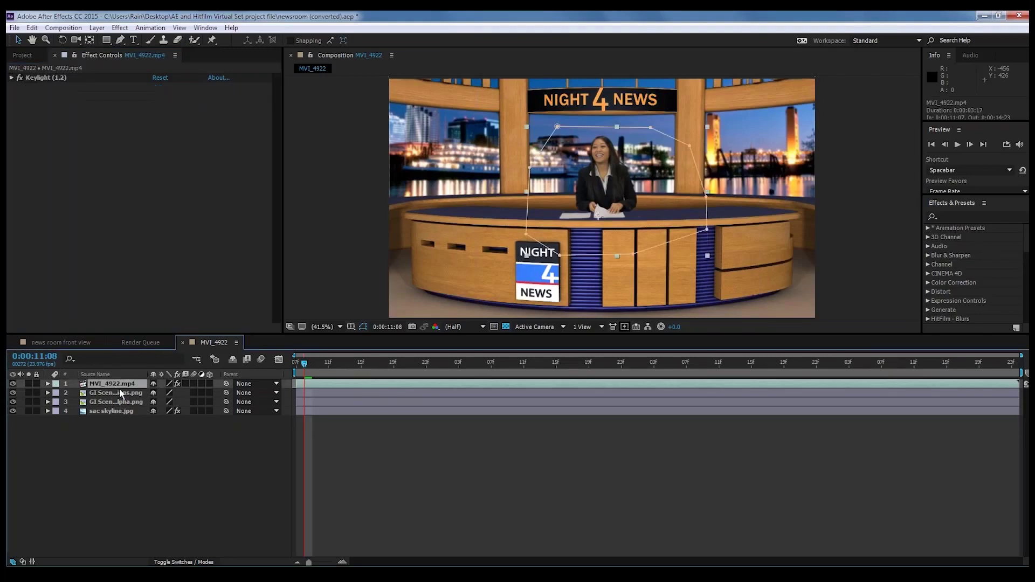
click(121, 29)
mouse_move(167, 143)
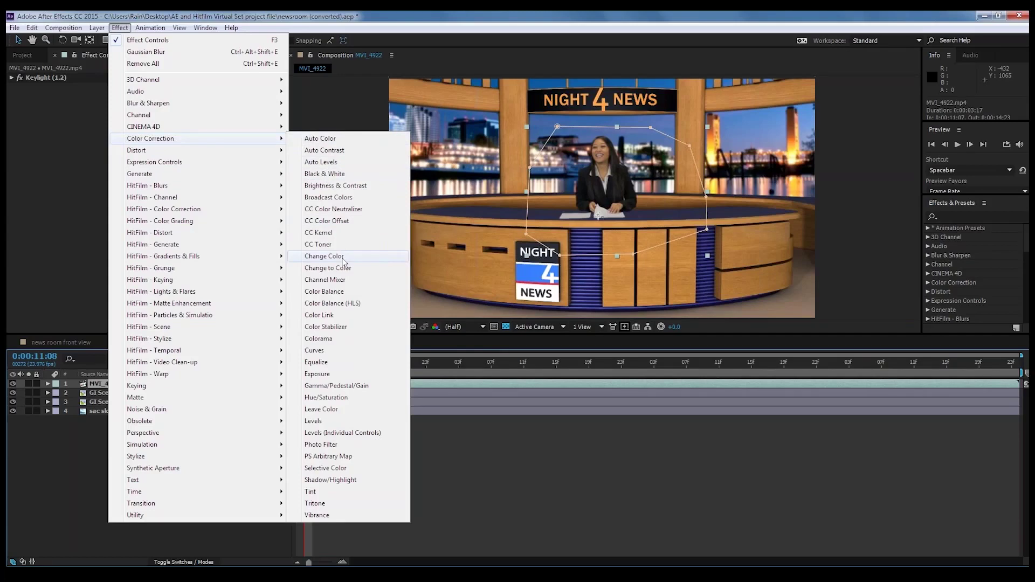
click(342, 355)
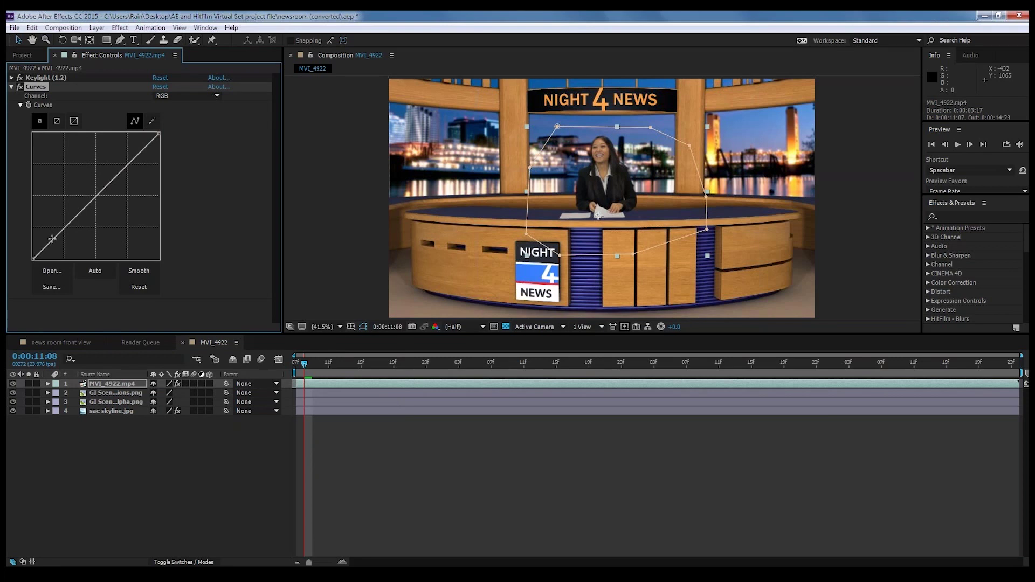
Shape the anchorwoman's RGB curve into a slight S by lowering the shadows and raising the highlights, and collapse the Curves effect
drag(52, 238, 54, 247)
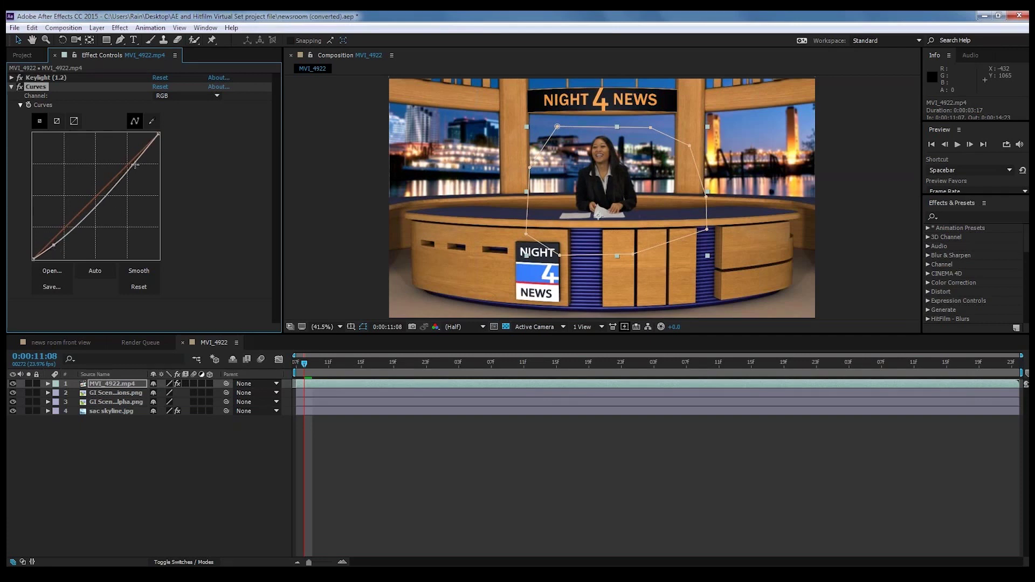
drag(134, 165, 130, 158)
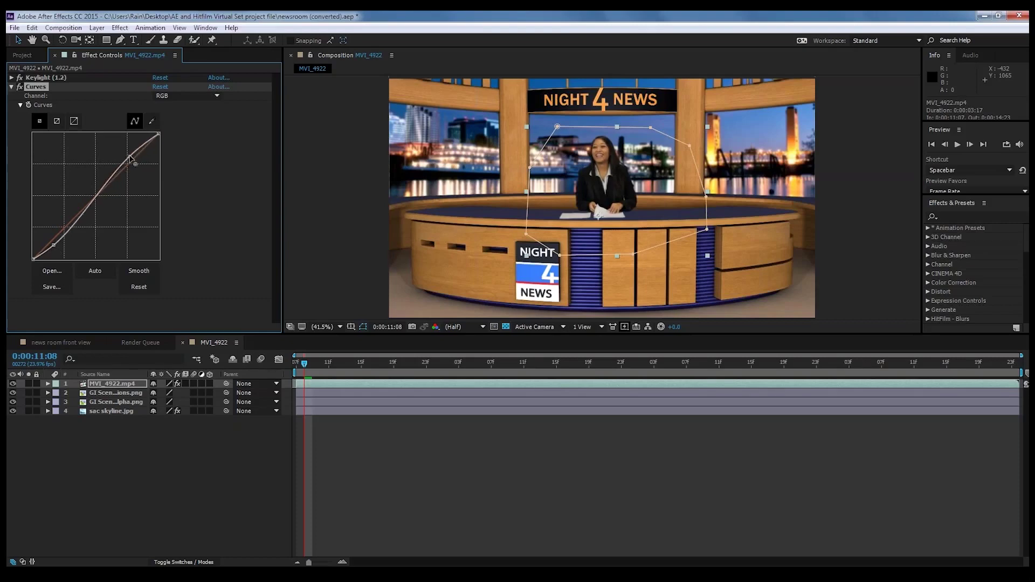
drag(130, 158, 129, 155)
click(12, 88)
click(174, 459)
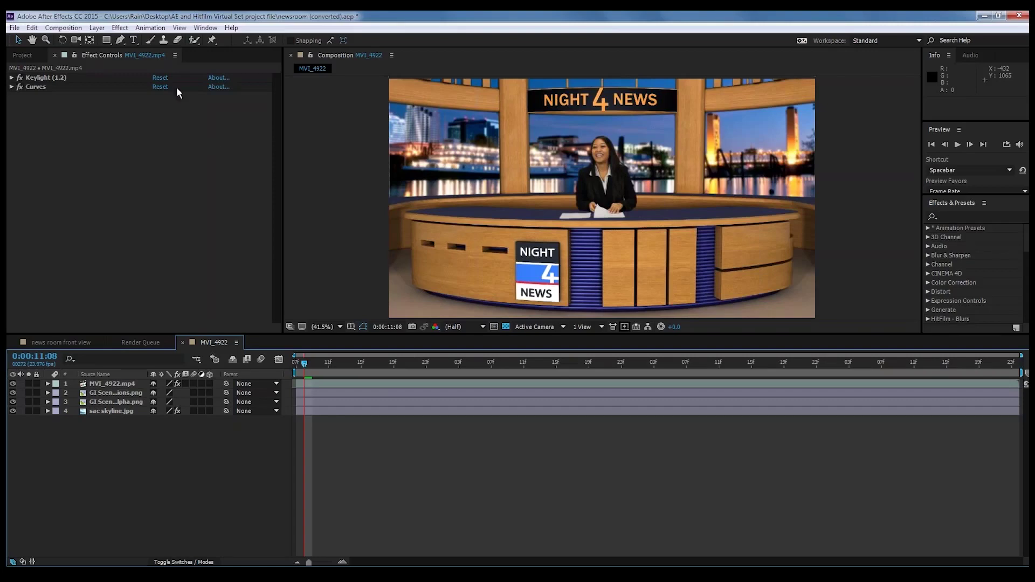
Create an adjustment layer above all the other layers and apply the Curves effect to it
click(97, 28)
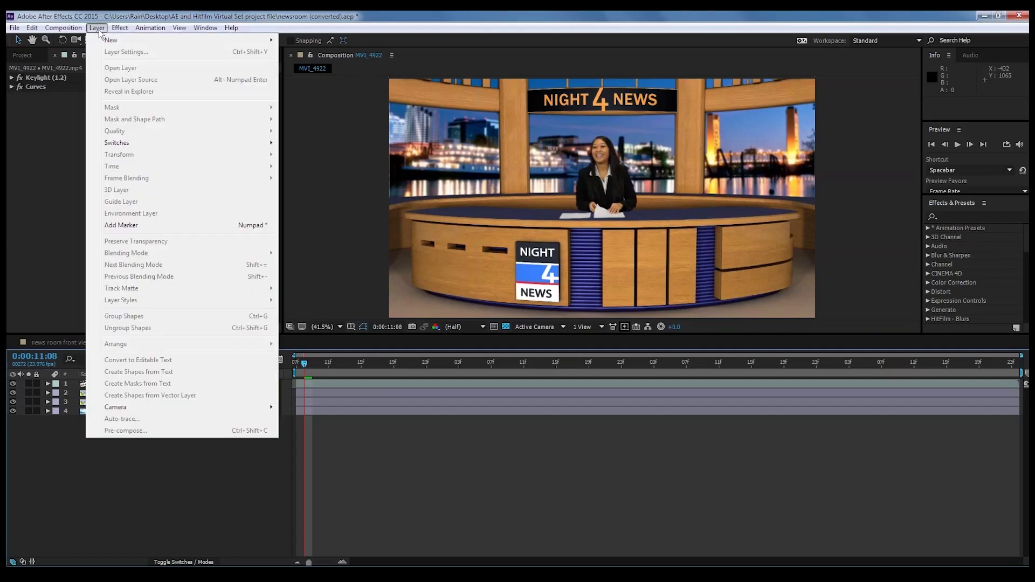
mouse_move(106, 41)
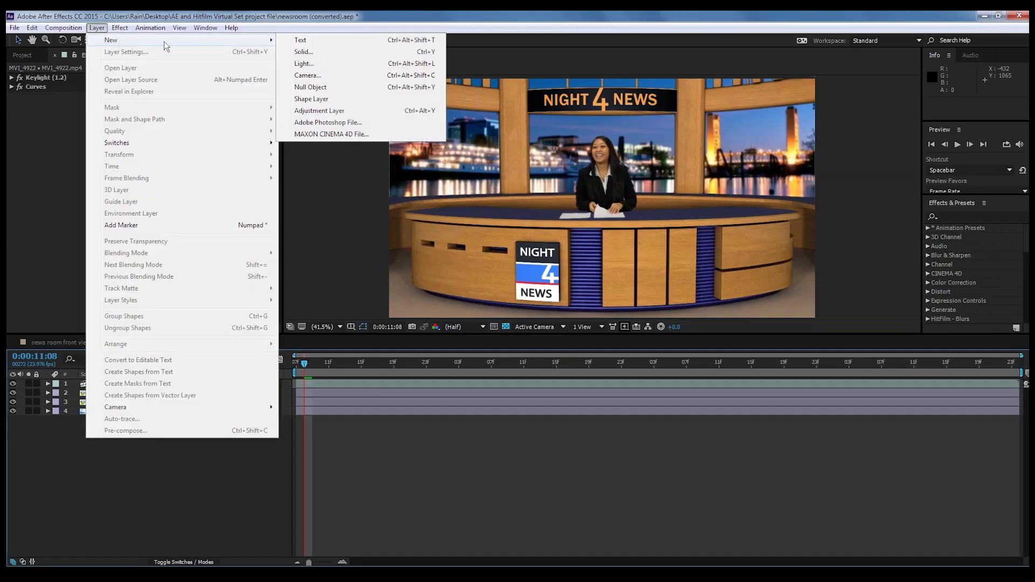
click(335, 112)
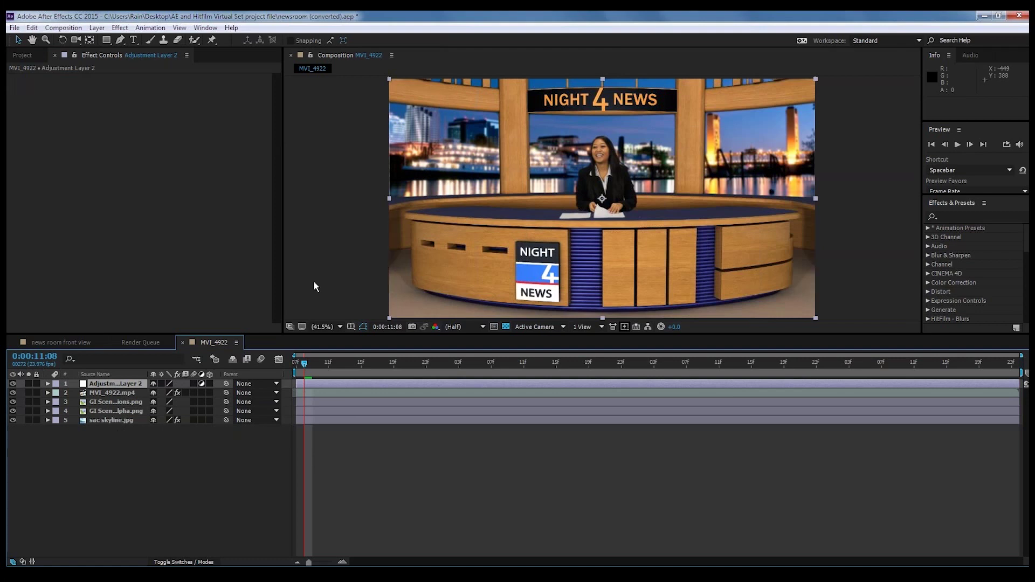
click(127, 30)
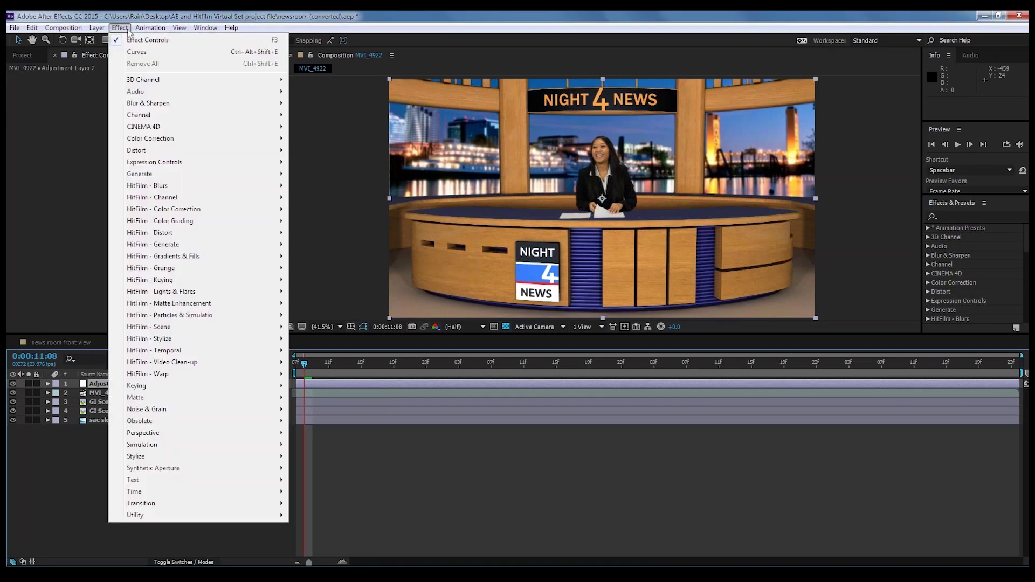
click(141, 55)
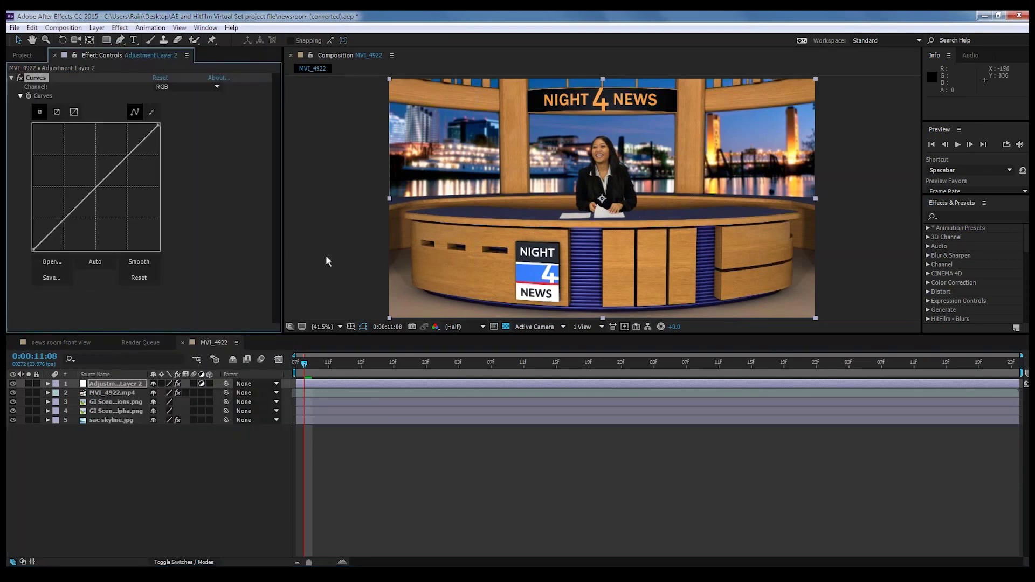
Shape the adjustment layer's RGB curve into a gentle S with slightly darker shadows and brighter highlights
click(54, 230)
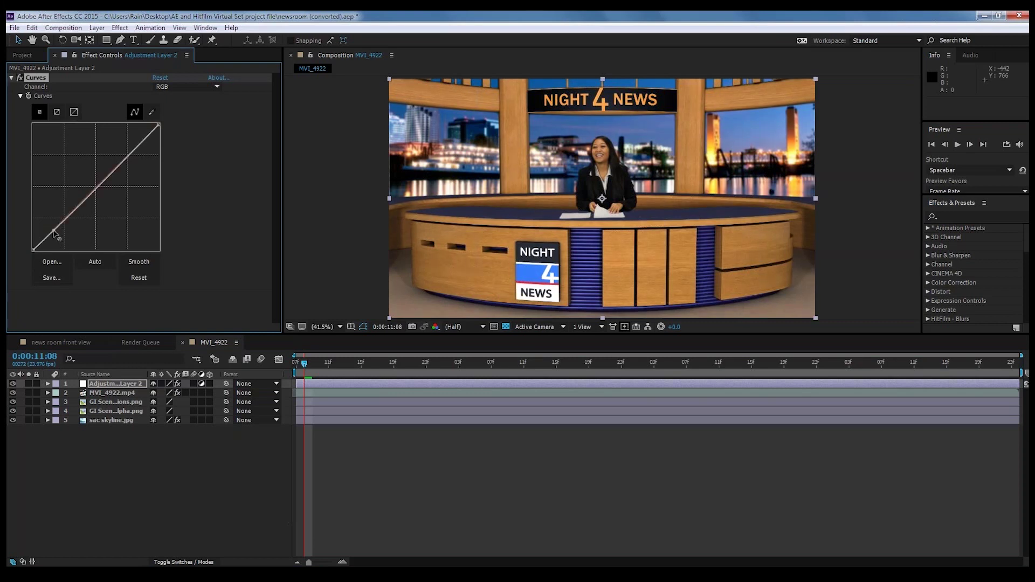
drag(54, 230, 54, 236)
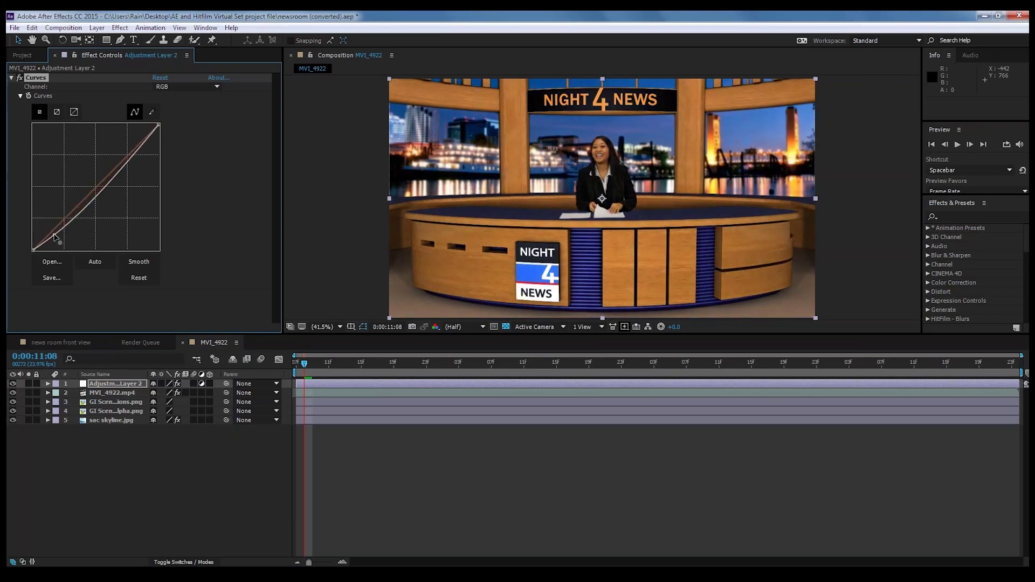
click(139, 147)
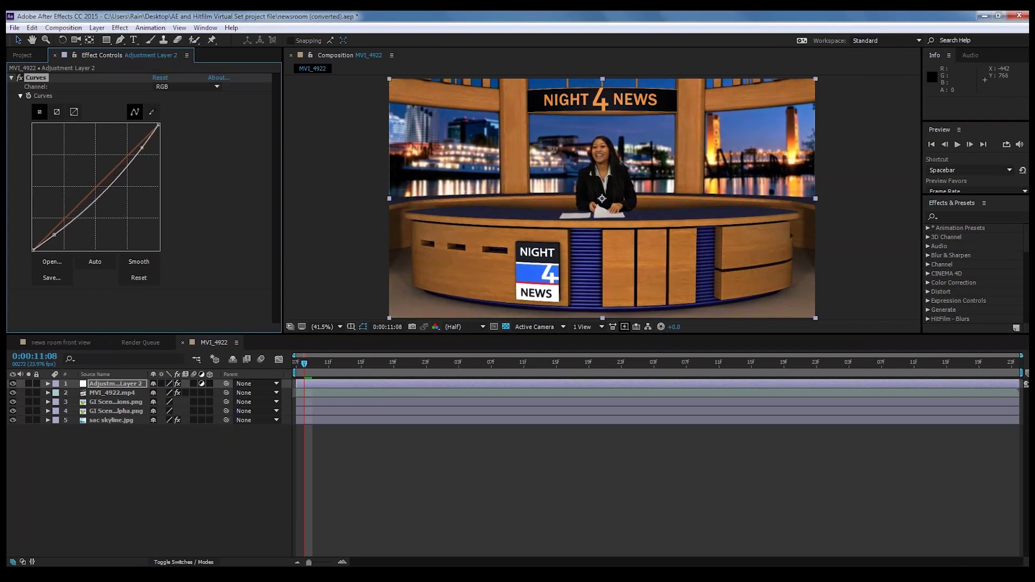
drag(139, 147, 137, 143)
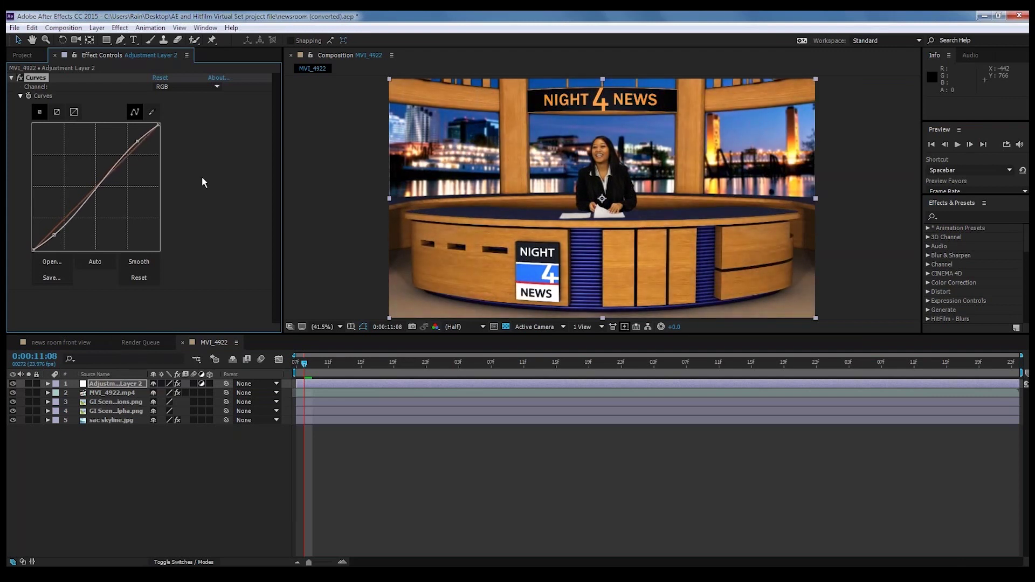
Raise the midpoint of the adjustment layer's Blue curve slightly, compare the image with and without Curves, and collapse the effect
click(211, 89)
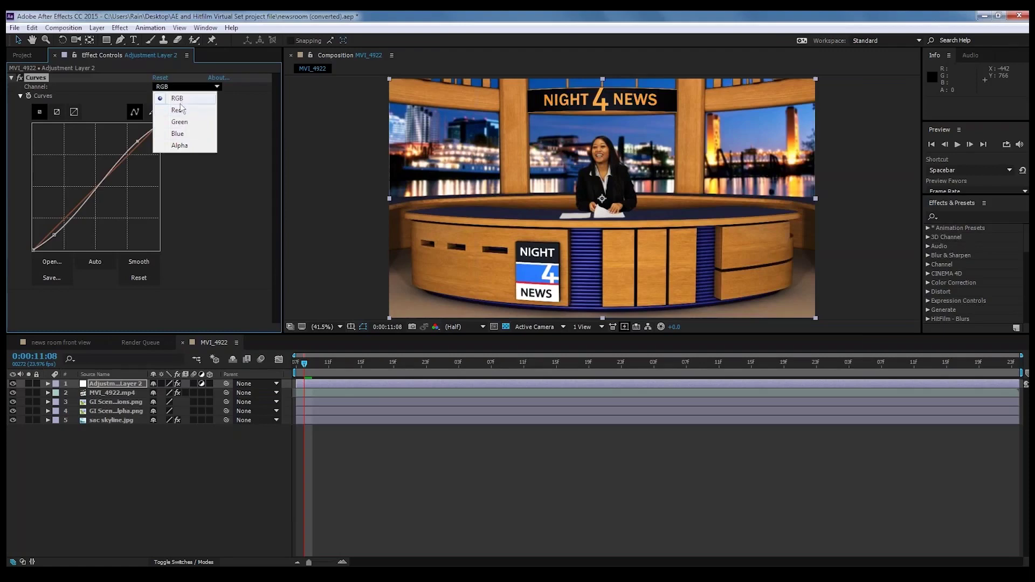
click(177, 135)
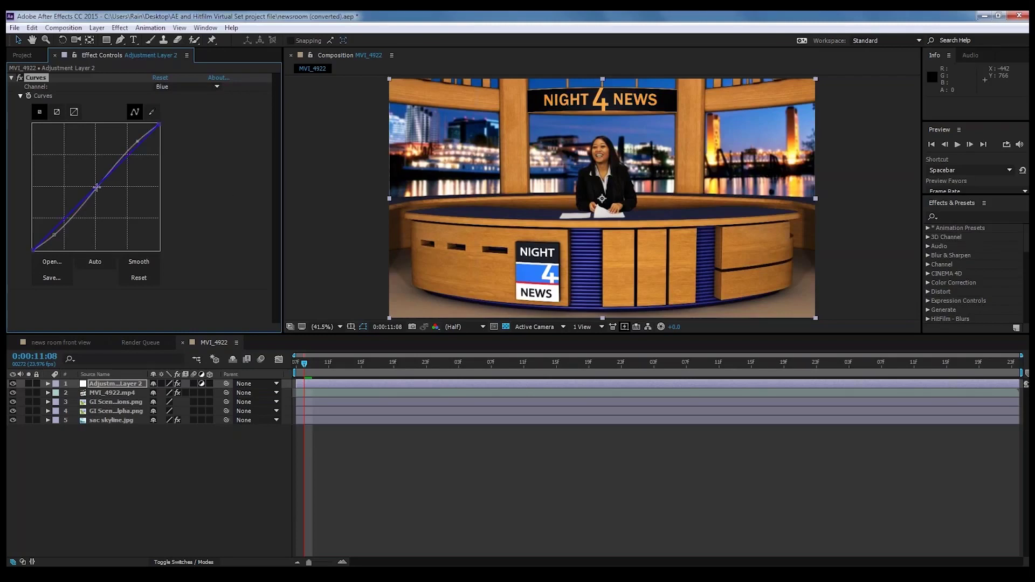
mouse_move(97, 186)
mouse_down()
mouse_move(72, 156)
mouse_move(90, 185)
mouse_up()
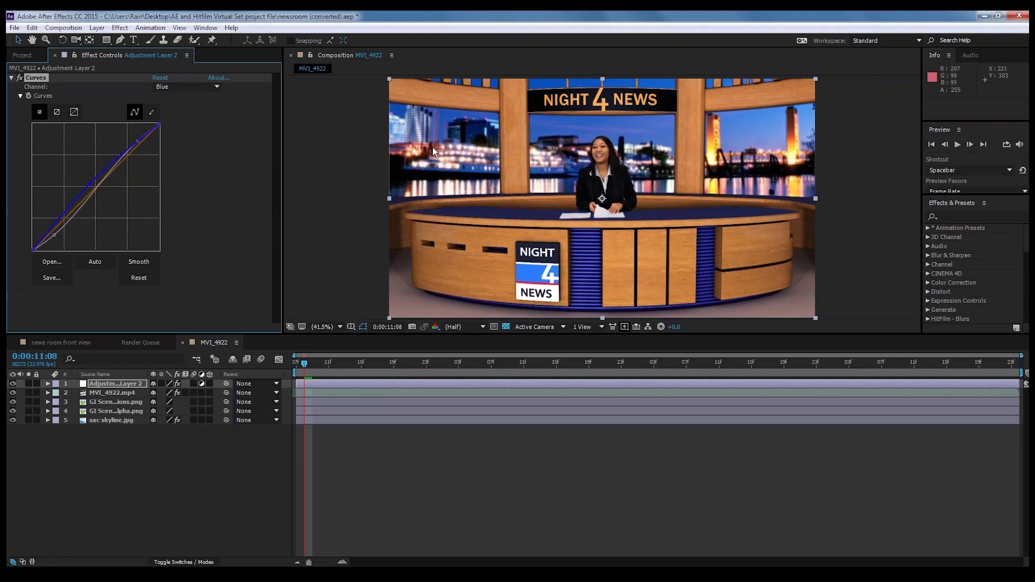
click(20, 78)
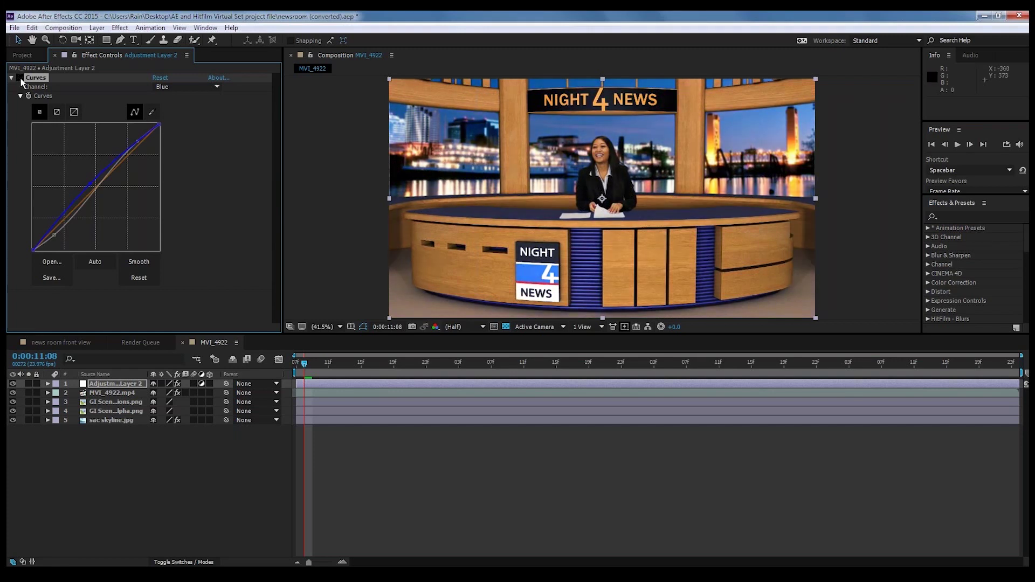
click(20, 78)
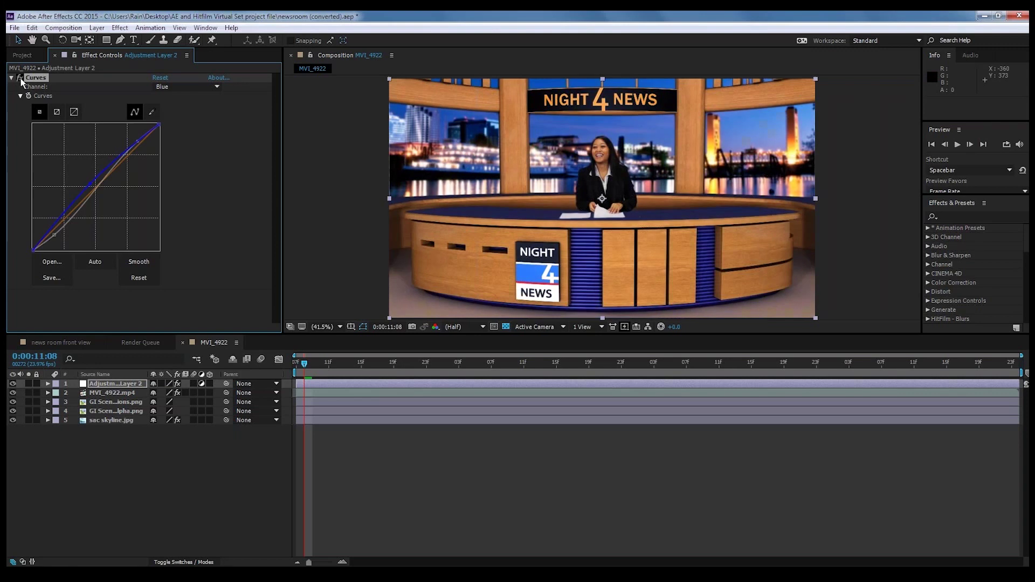
click(11, 78)
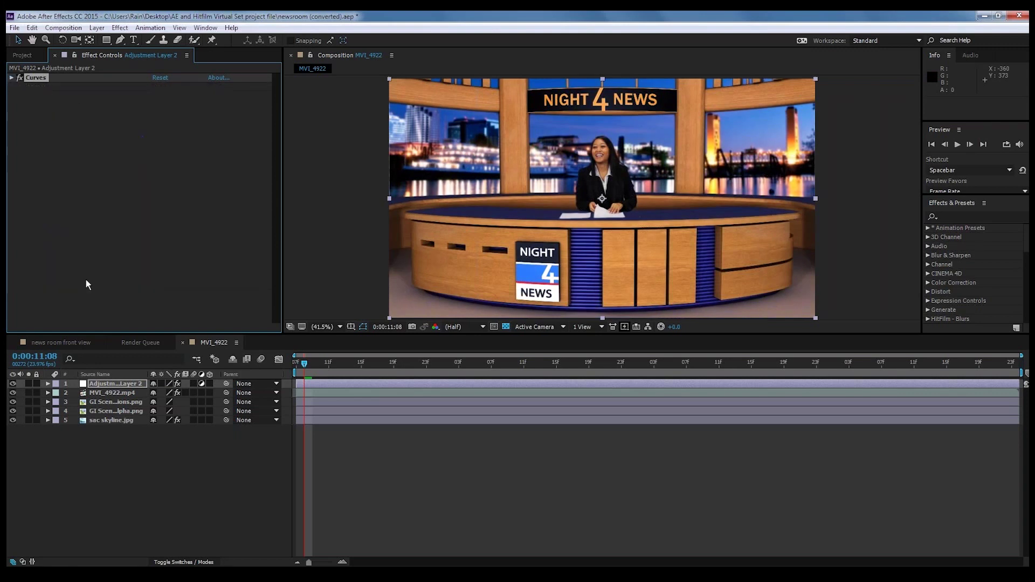
Scrub the composition from 0:00:11:08 to 0:00:11:16 and back to preview the colour-corrected composite
click(150, 514)
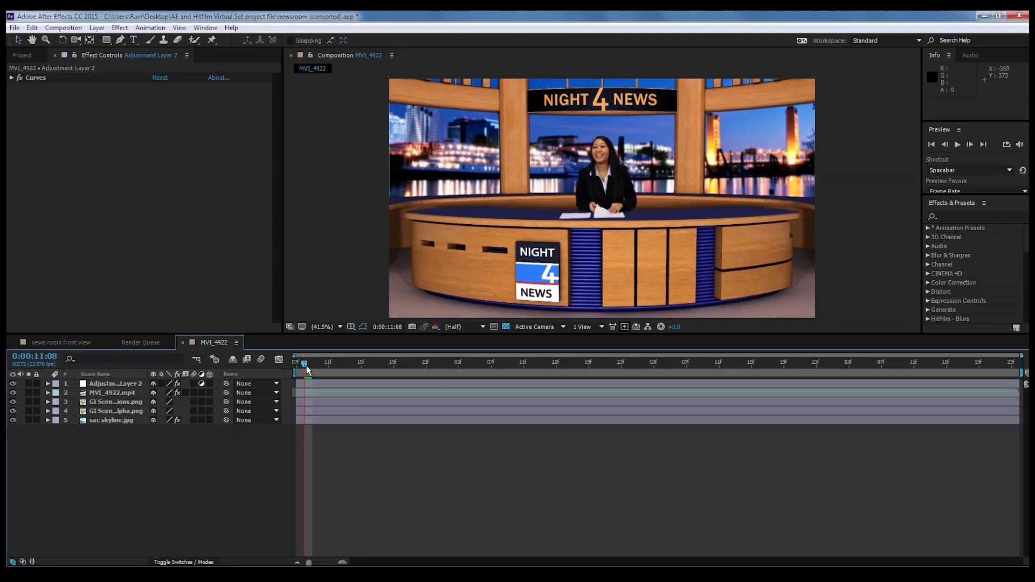
drag(305, 365, 370, 368)
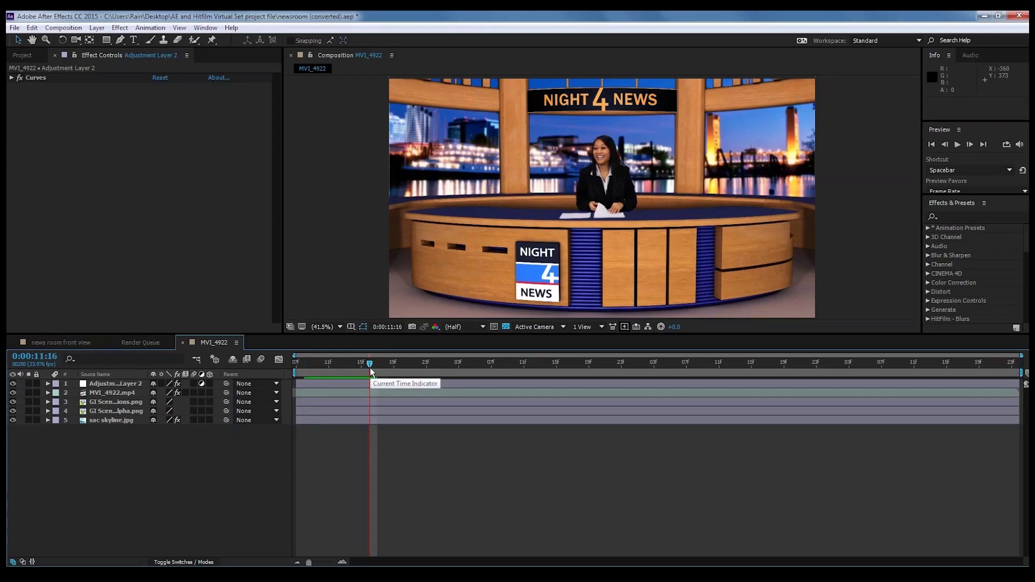
drag(370, 368, 303, 370)
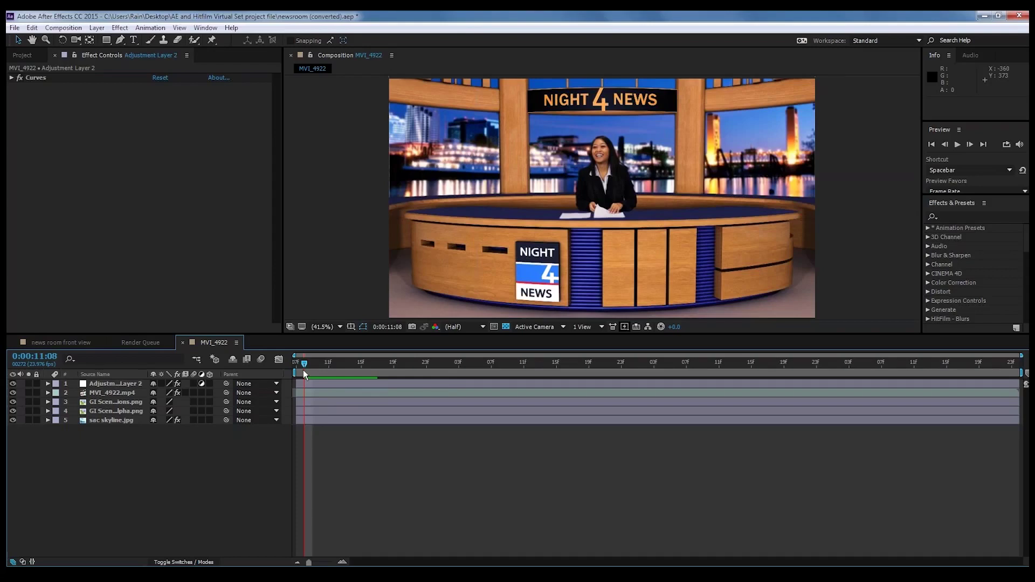
Add News-One-Logo.jpg to the composition directly beneath the MVI_4922.mp4 layer
click(24, 55)
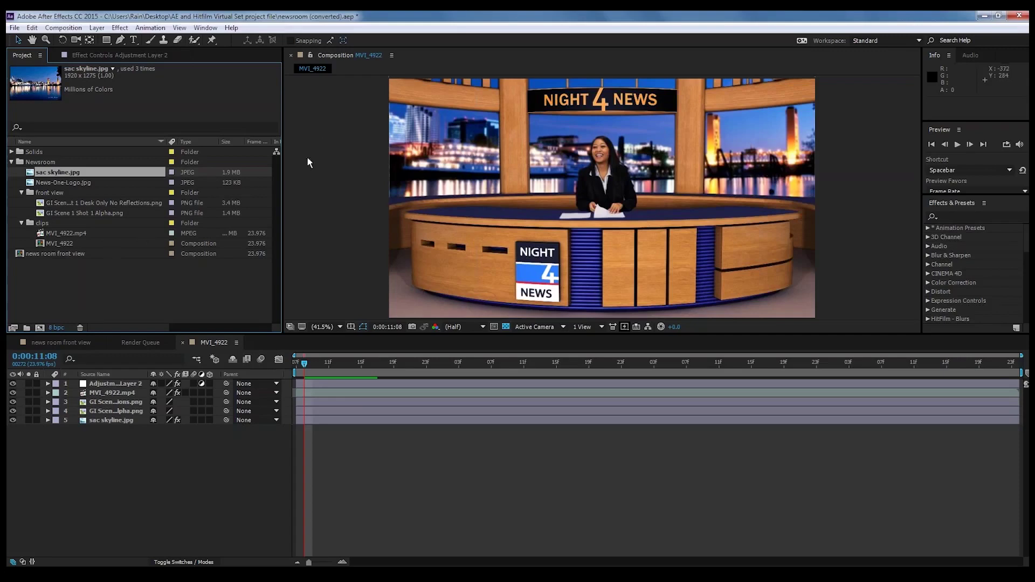
click(66, 182)
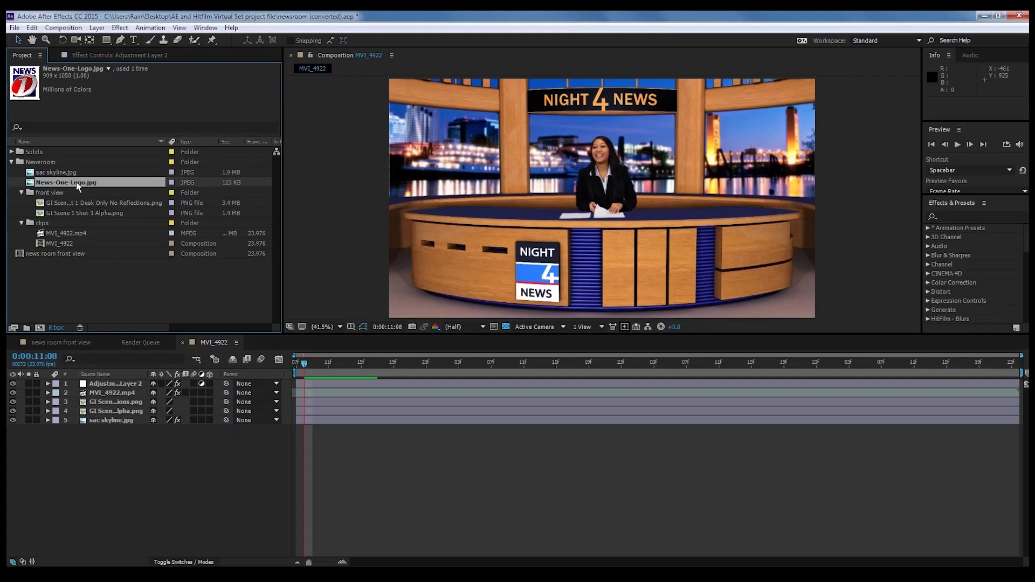
drag(76, 182, 118, 404)
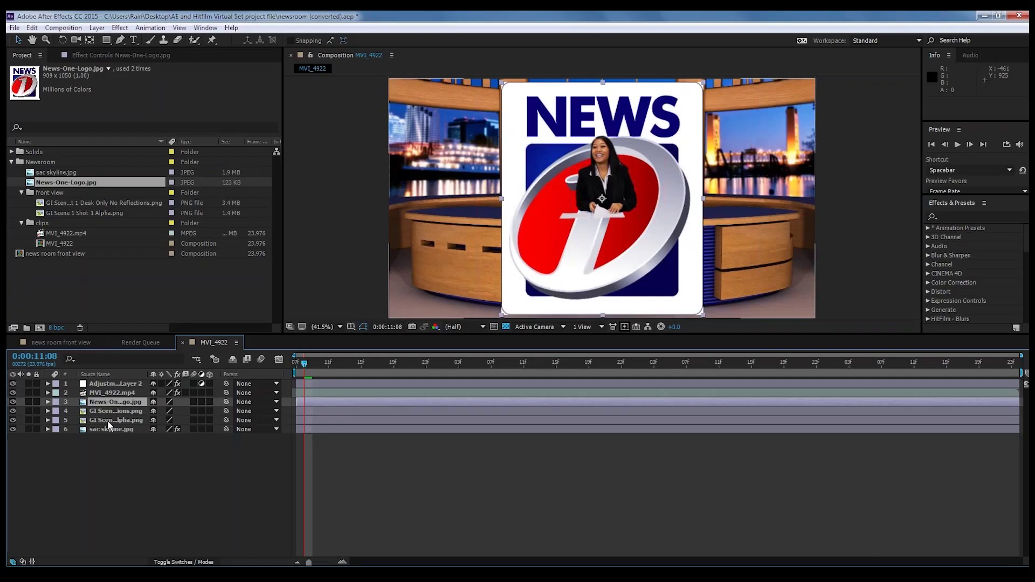
Scale the News-One logo to 24% and position it over the Night 4 News desk sign at about (673, 865), comparing it with the original
key(s)
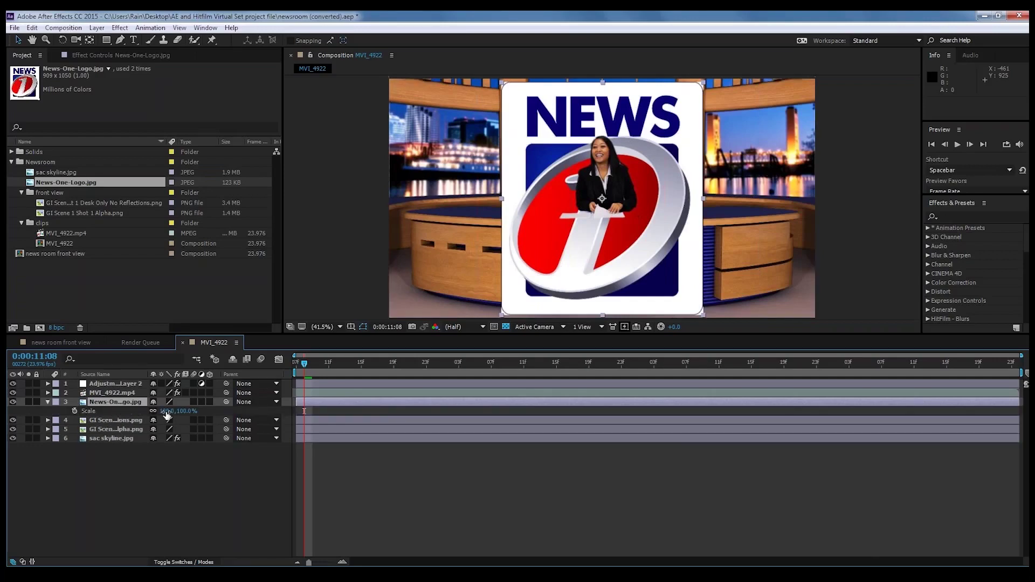
drag(167, 413, 129, 413)
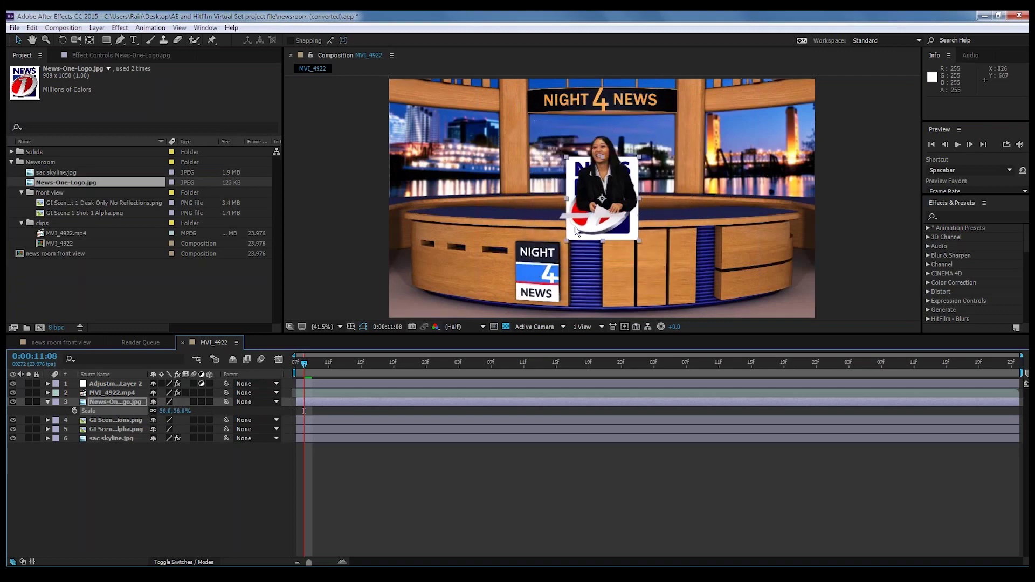
drag(577, 229, 521, 300)
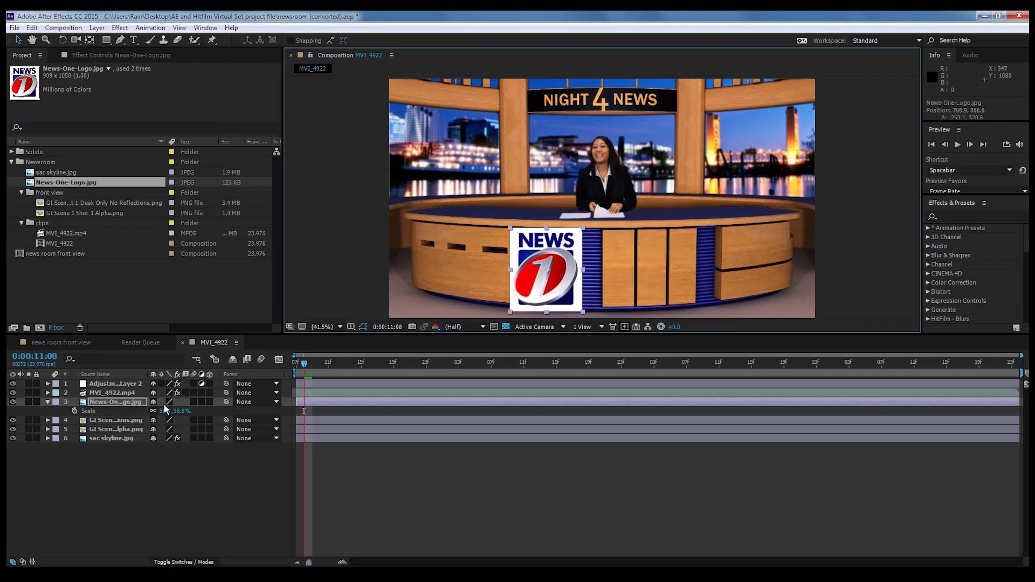
drag(164, 411, 154, 411)
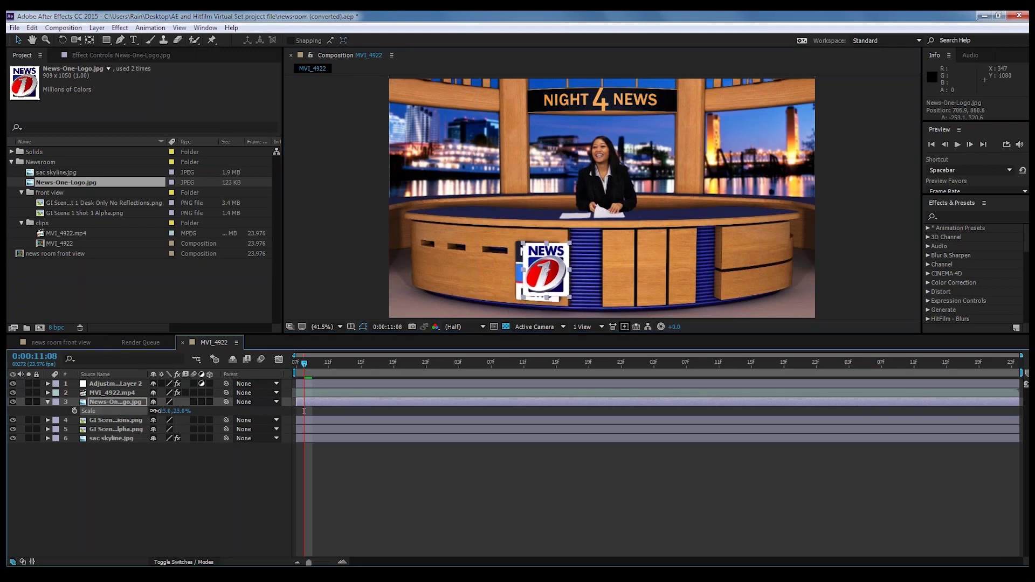
drag(533, 251, 527, 253)
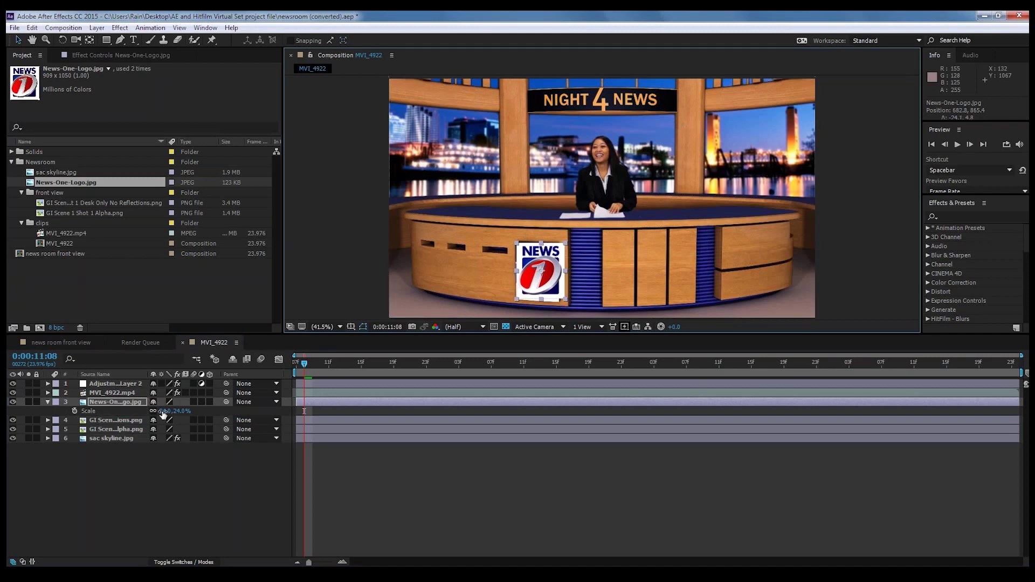
drag(164, 414, 163, 412)
drag(534, 267, 533, 267)
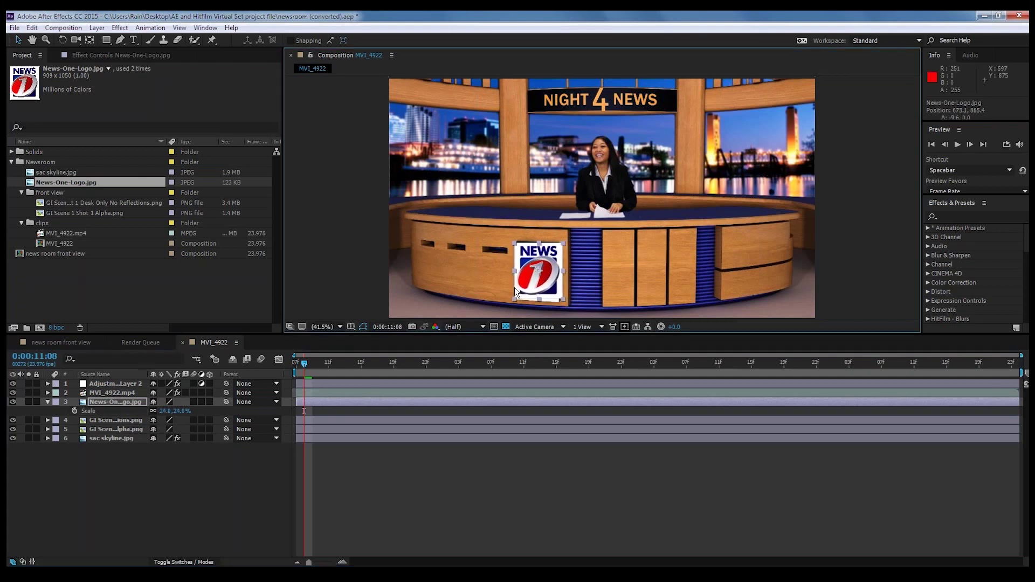
click(209, 478)
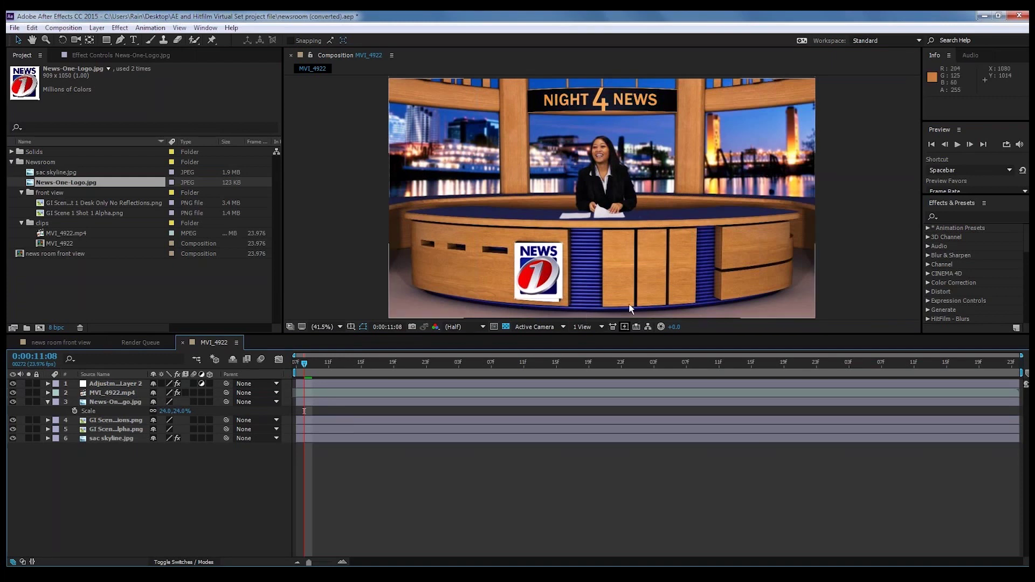
click(12, 403)
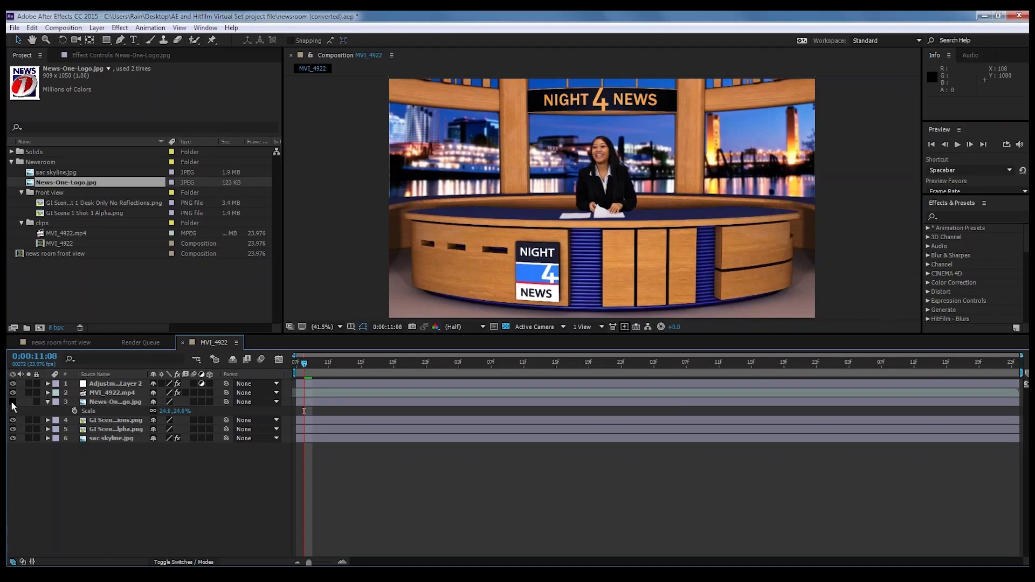
click(12, 402)
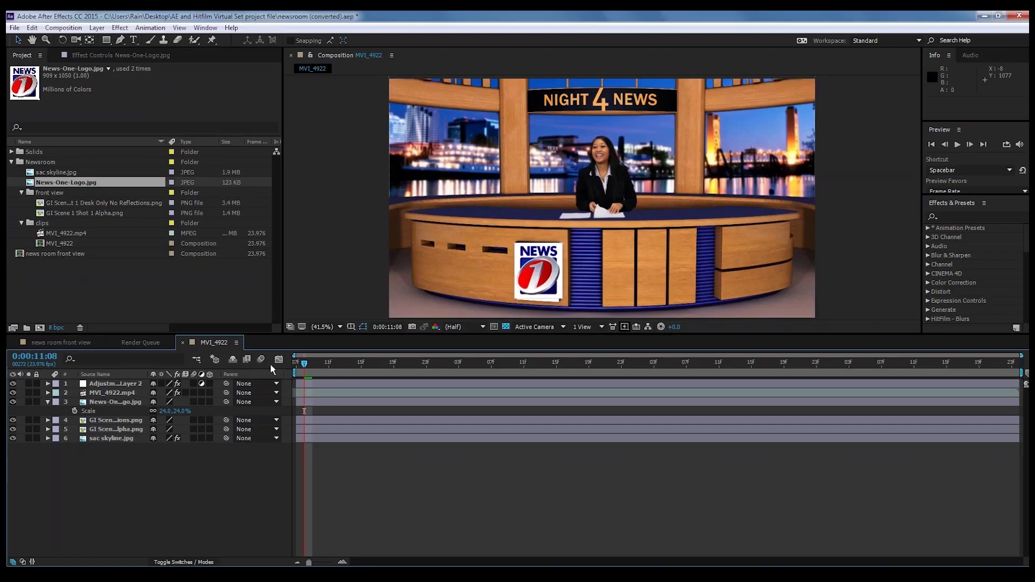
Apply the Corner Pin distortion effect to the News-One-Logo.jpg layer
click(100, 399)
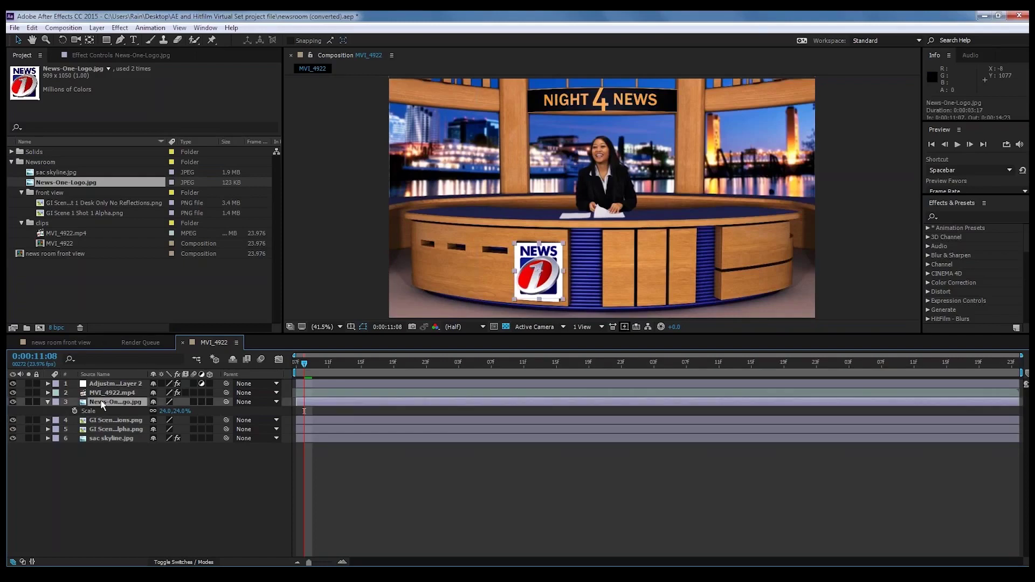
click(119, 28)
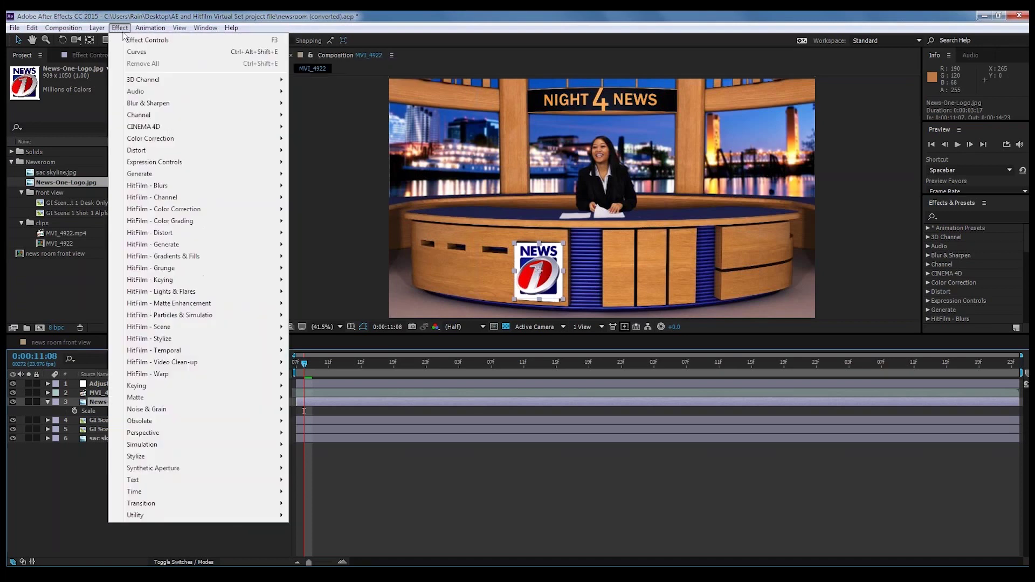
mouse_move(134, 153)
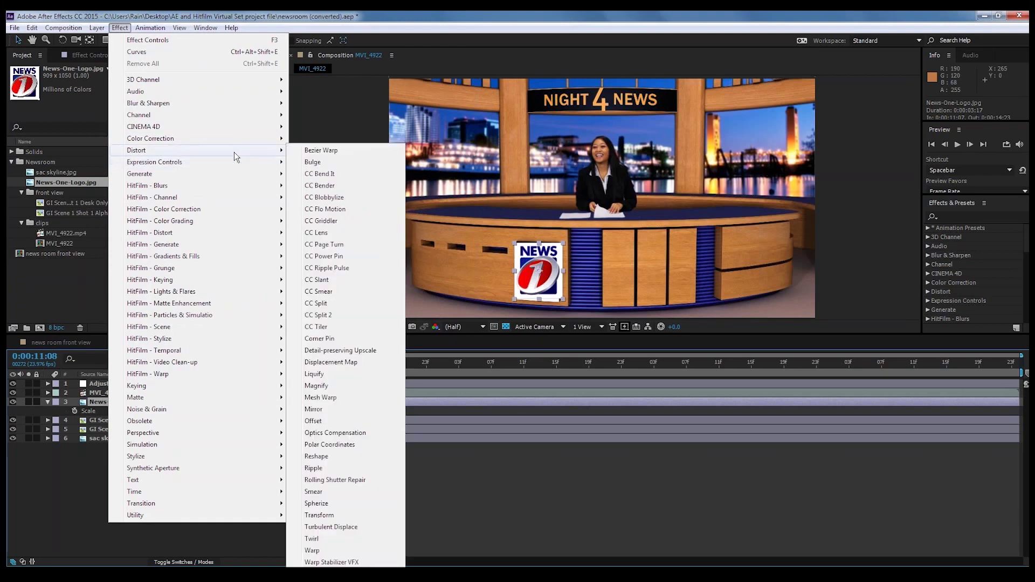
click(330, 340)
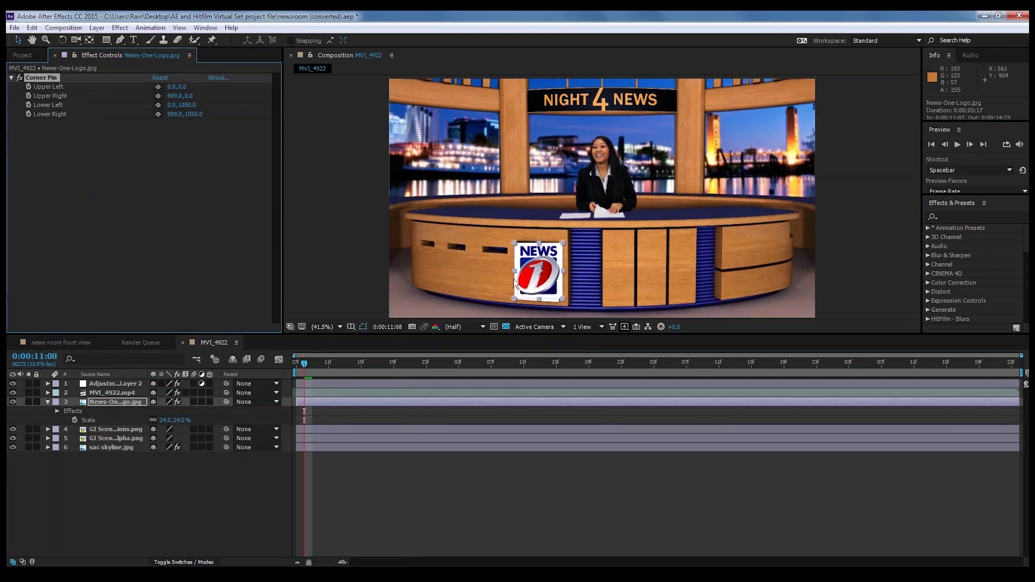
Pin the logo's corners onto the desk sign, upper about (25, -8) and (834, 8), lower about (50, 1054) and (851, 1113), and check the fit
scroll(504, 277, up, 3)
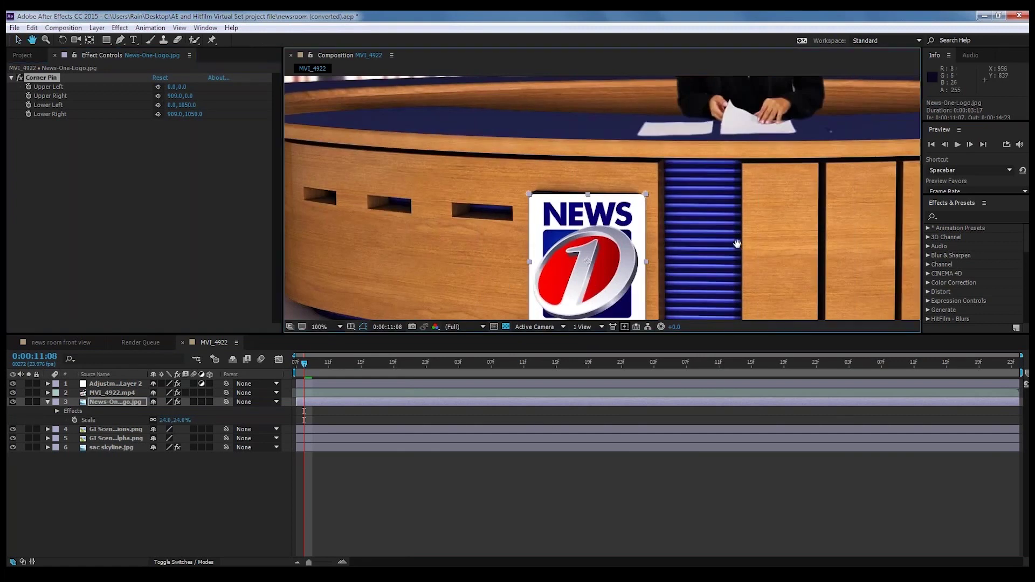
drag(735, 245, 711, 202)
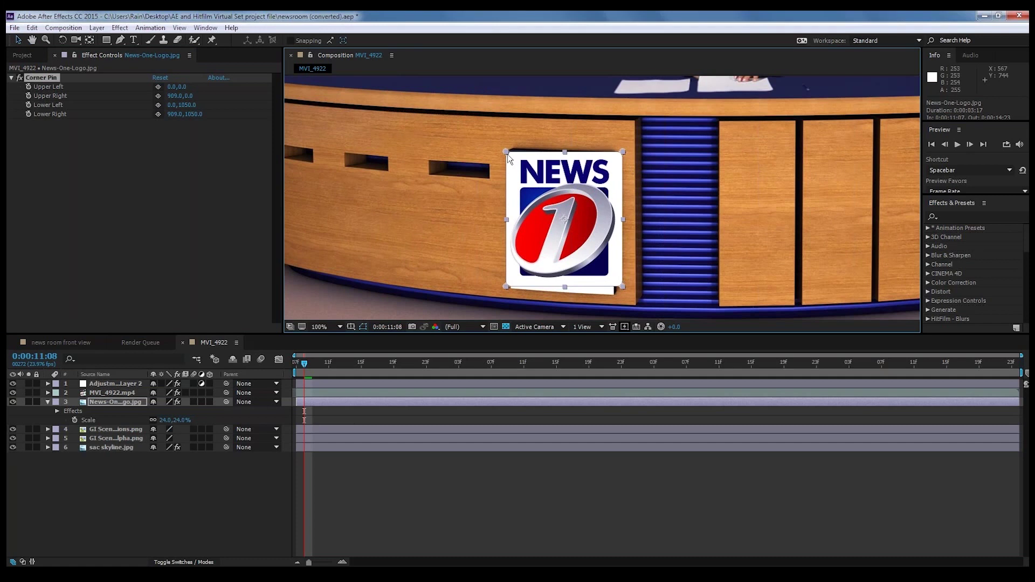
mouse_move(506, 152)
mouse_down()
mouse_move(534, 182)
mouse_move(510, 151)
mouse_up()
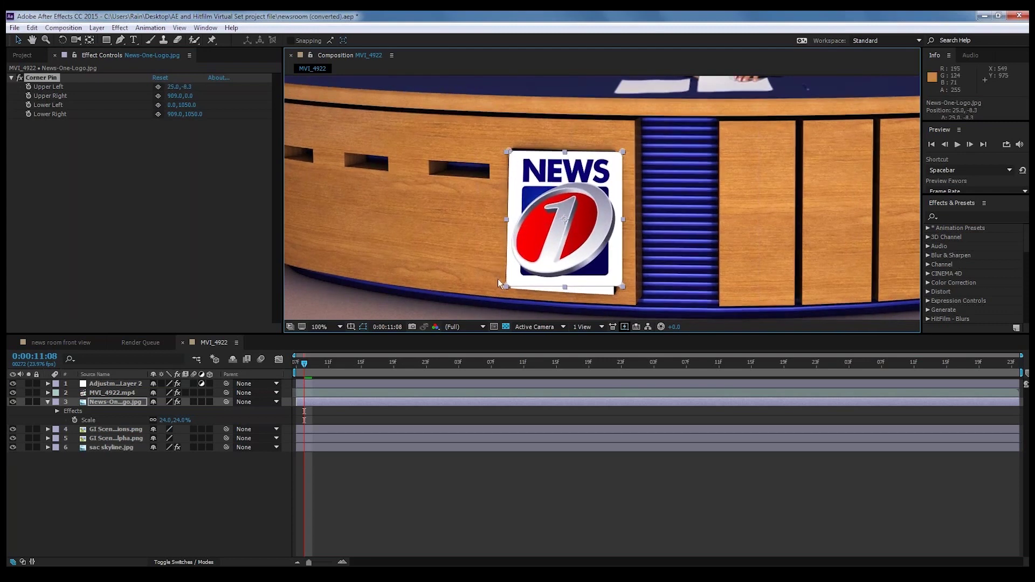
drag(505, 285, 510, 286)
drag(623, 287, 615, 293)
drag(622, 152, 614, 154)
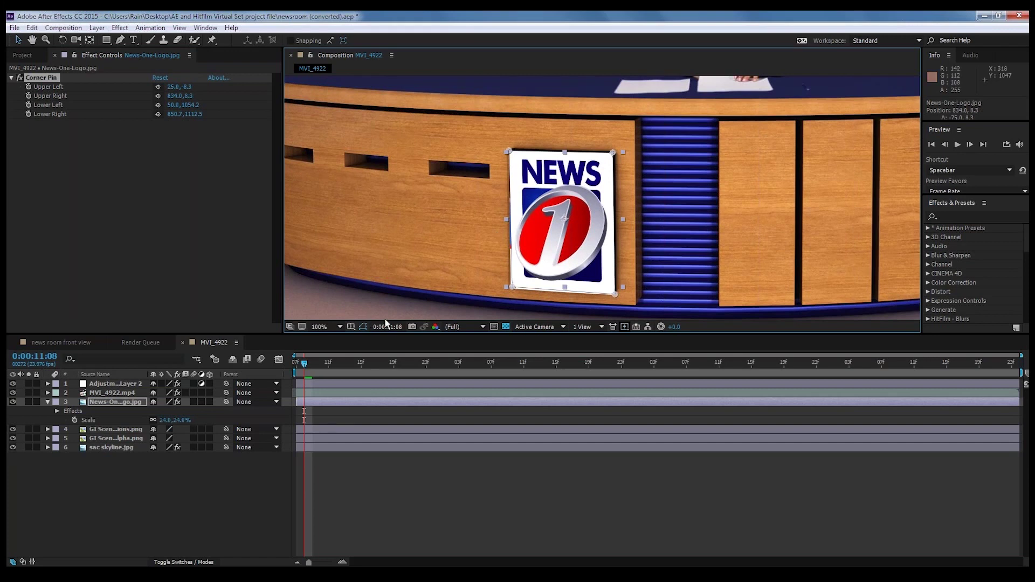
click(340, 327)
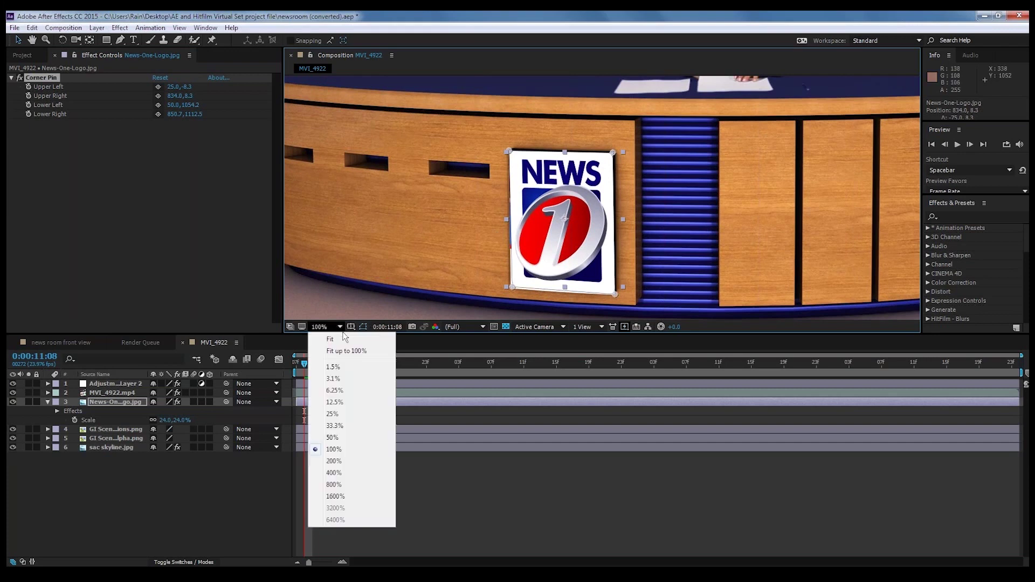
click(340, 352)
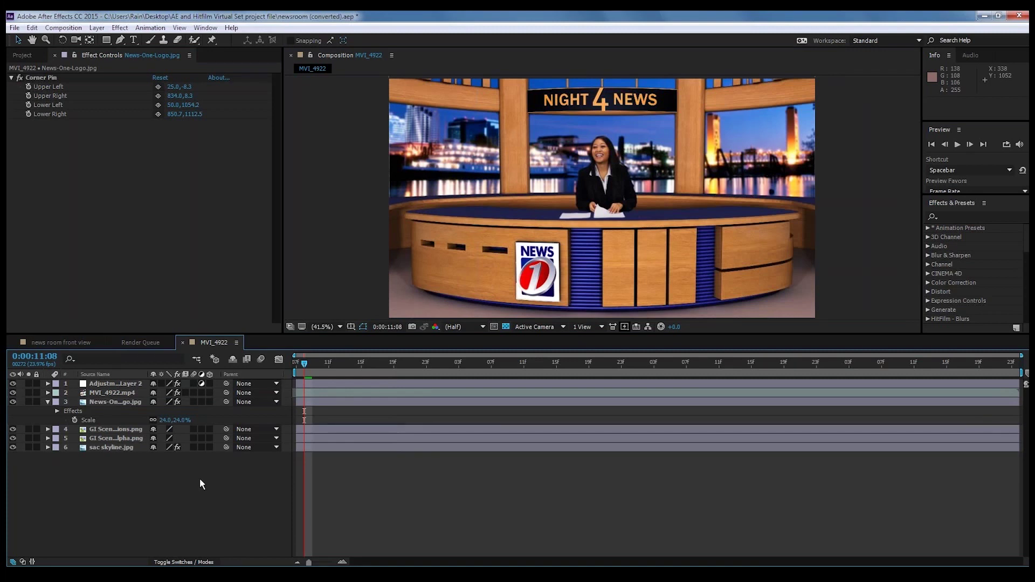
click(13, 402)
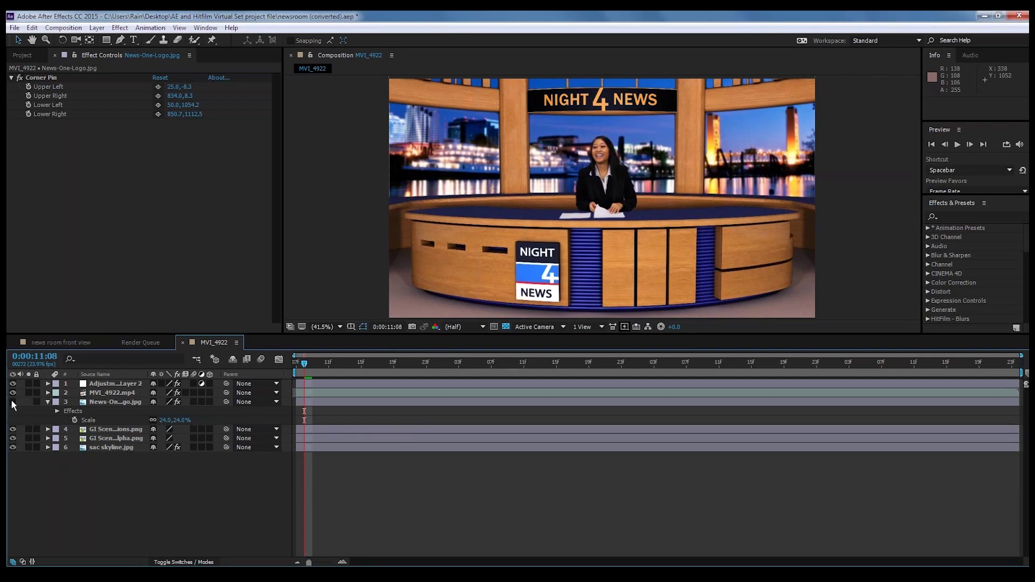
click(13, 402)
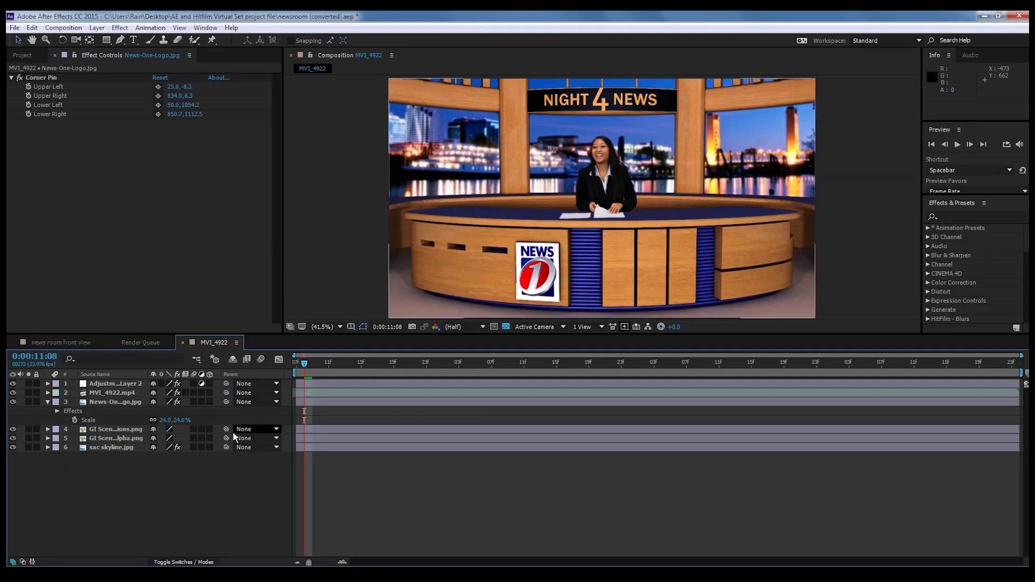
click(48, 402)
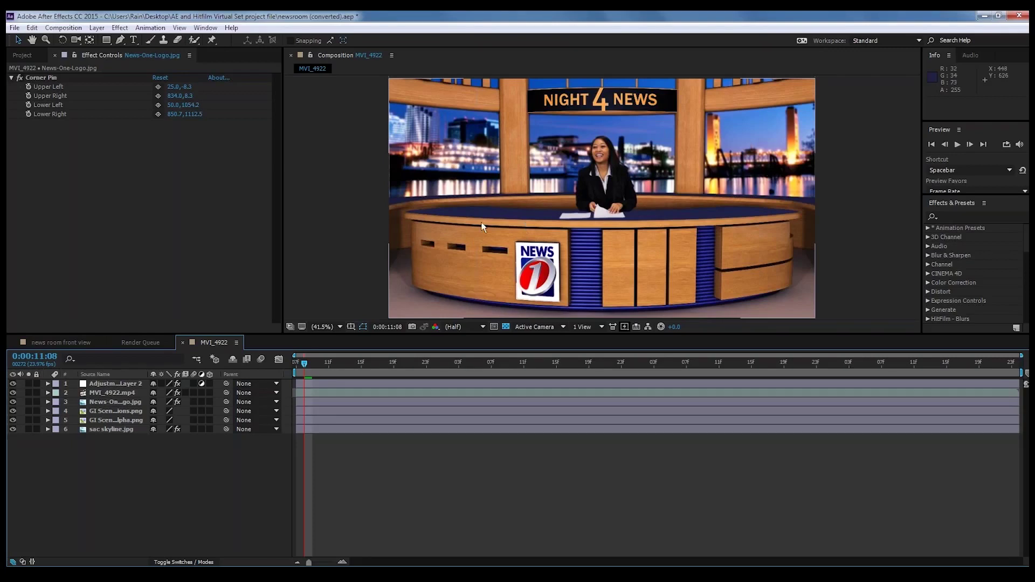
Duplicate the sac skyline.jpg layer and place the copy directly beneath the News-One-Logo.jpg layer
click(111, 430)
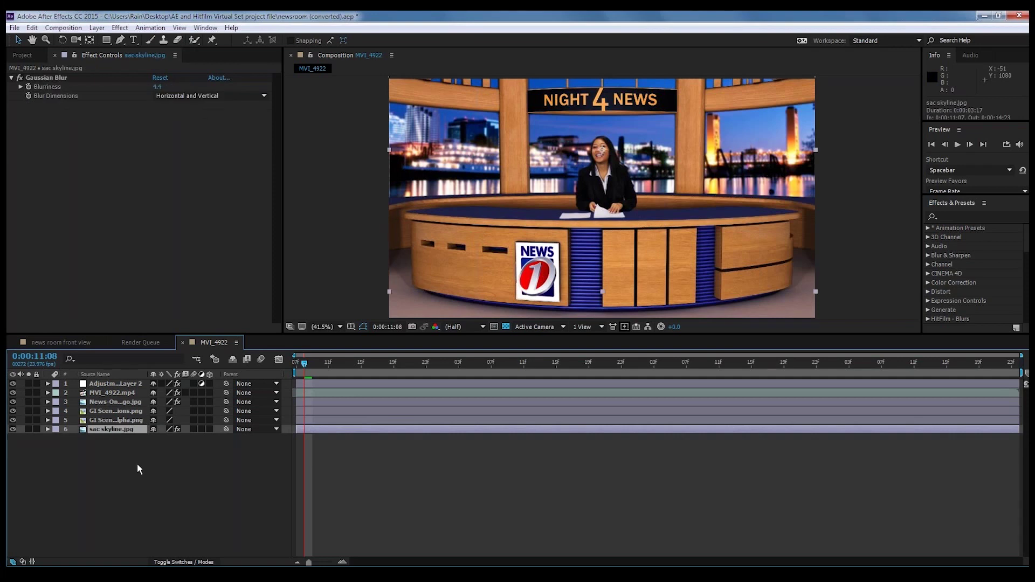
key(ctrl+d)
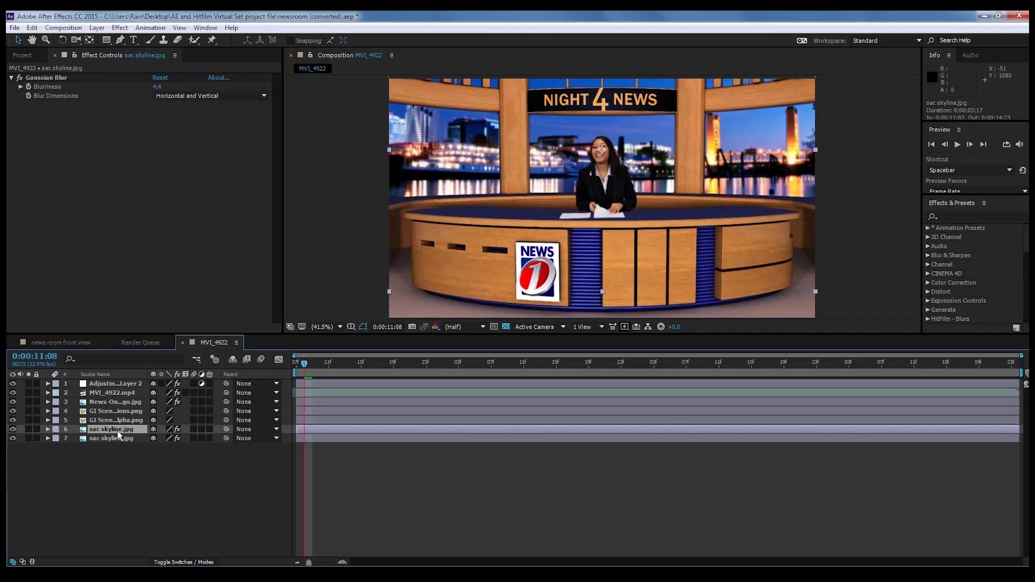
drag(119, 434, 118, 408)
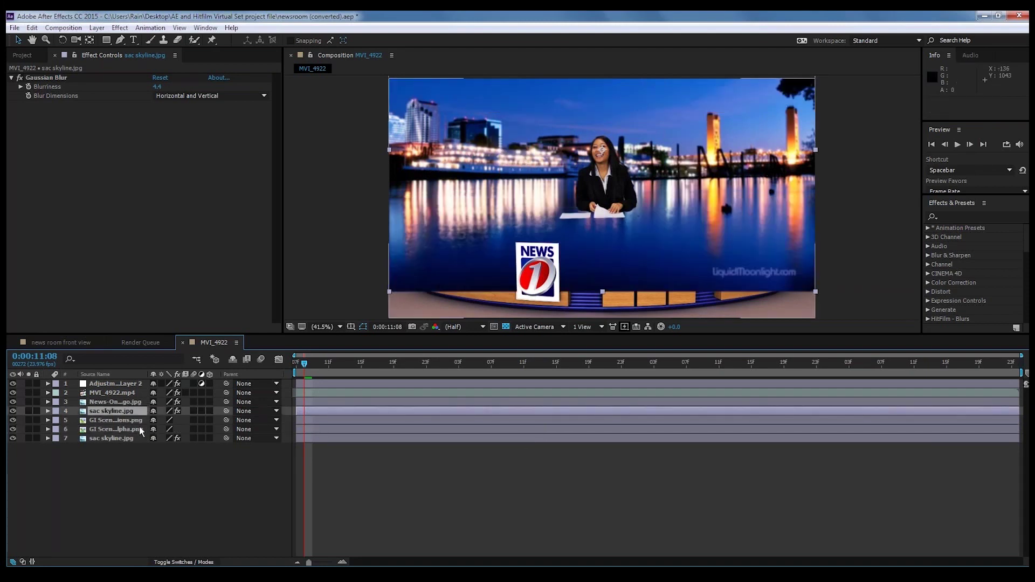
Flip the upper skyline copy vertically and align it over the desk at about (967, 644), using 36% opacity to see the set
key(t)
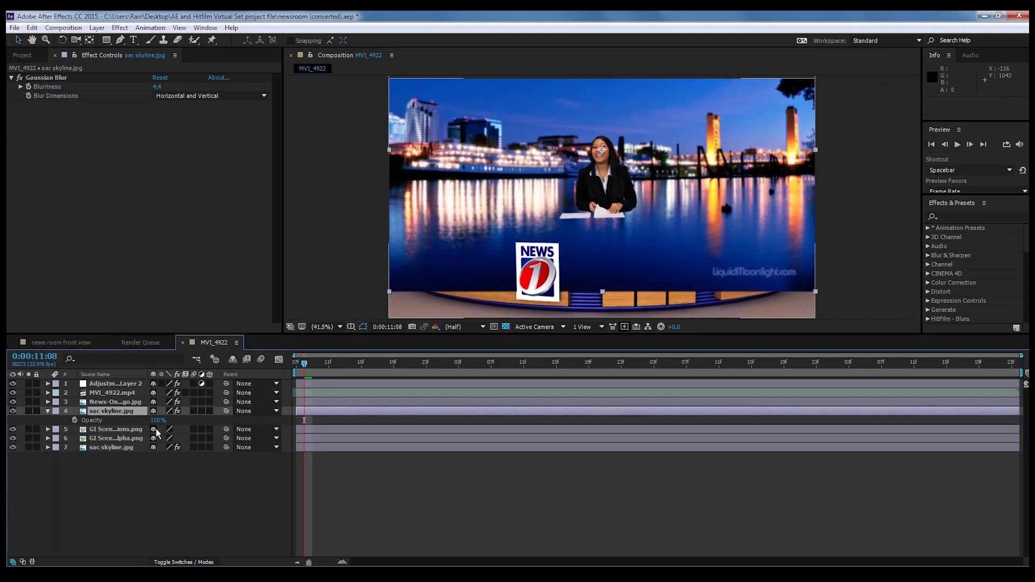
drag(159, 422, 136, 420)
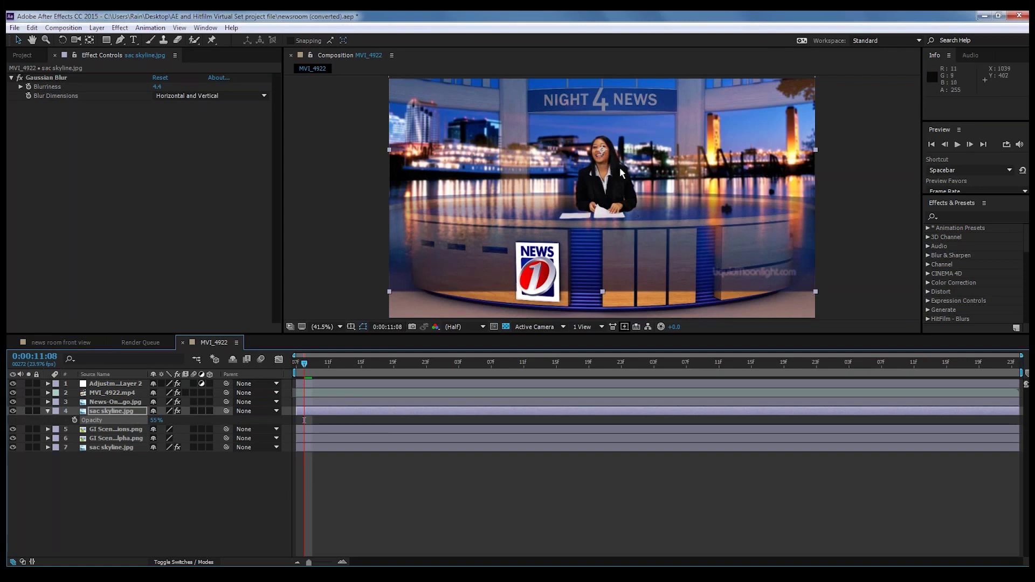
drag(621, 172, 623, 250)
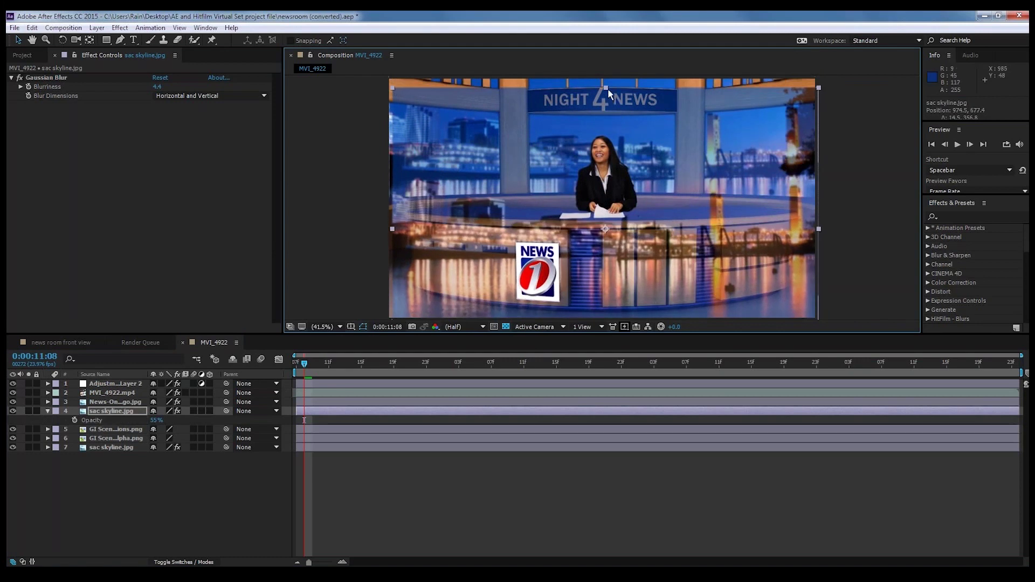
drag(607, 89, 625, 365)
drag(626, 248, 606, 234)
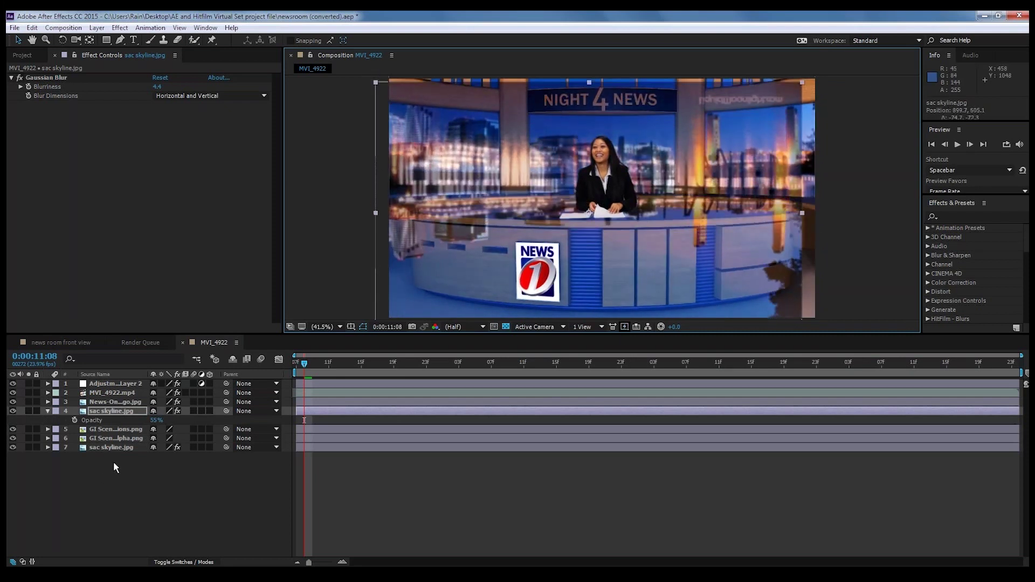
drag(150, 420, 143, 420)
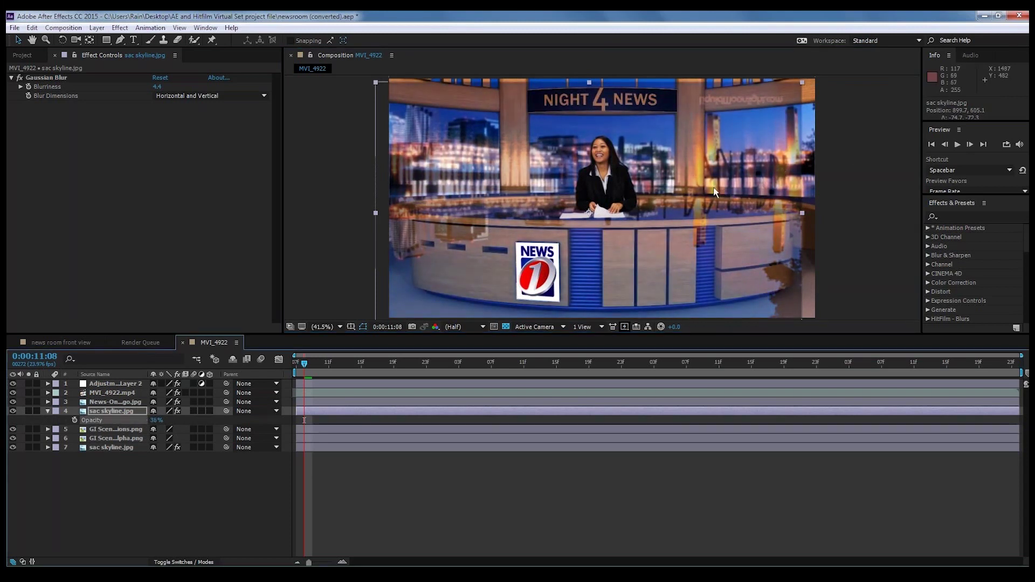
drag(712, 207, 724, 209)
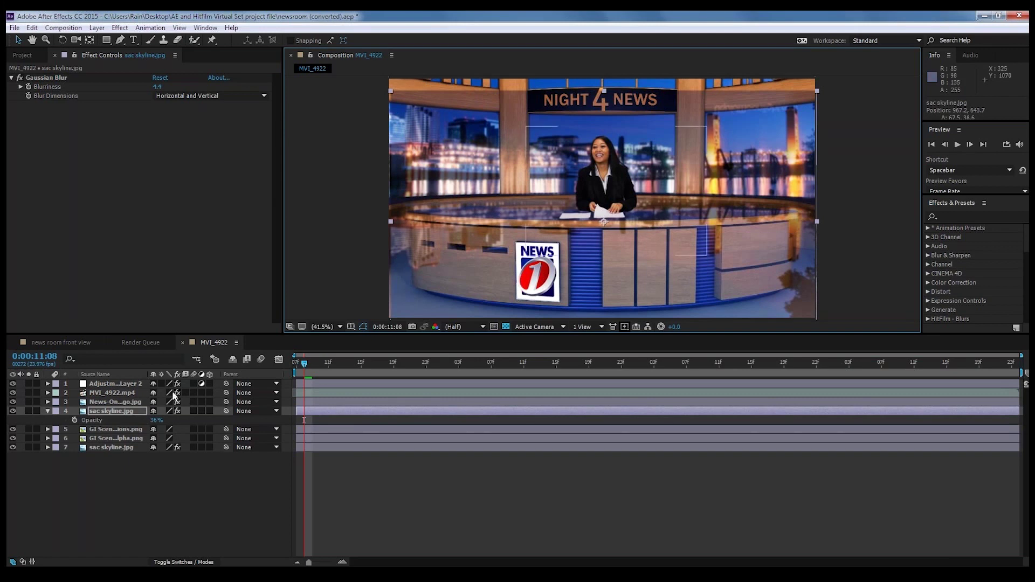
Set the flipped skyline's opacity to 0% and start a Pen tool mask along the blue desktop's rear edge to its left tip
drag(156, 420, 132, 423)
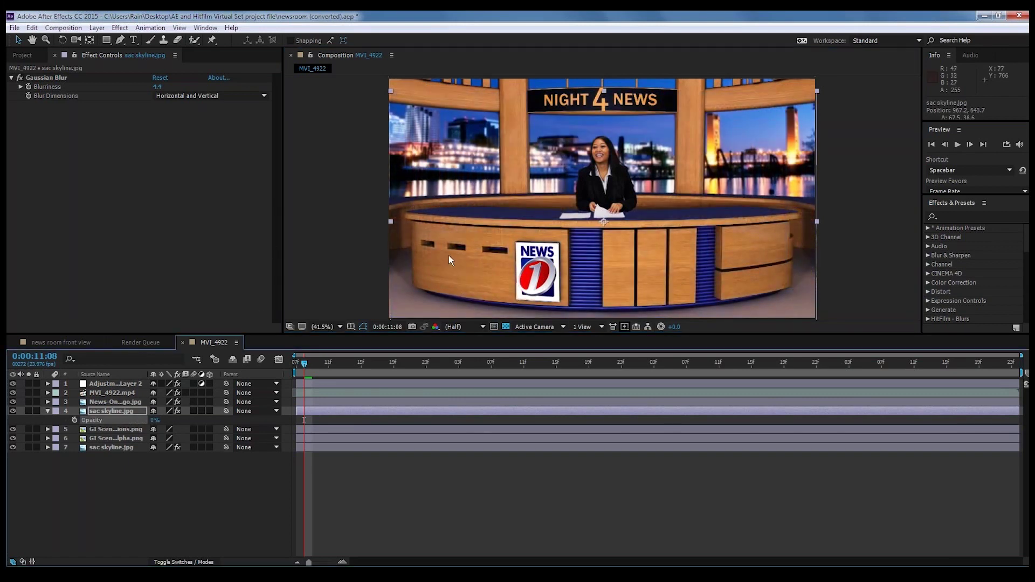
click(112, 411)
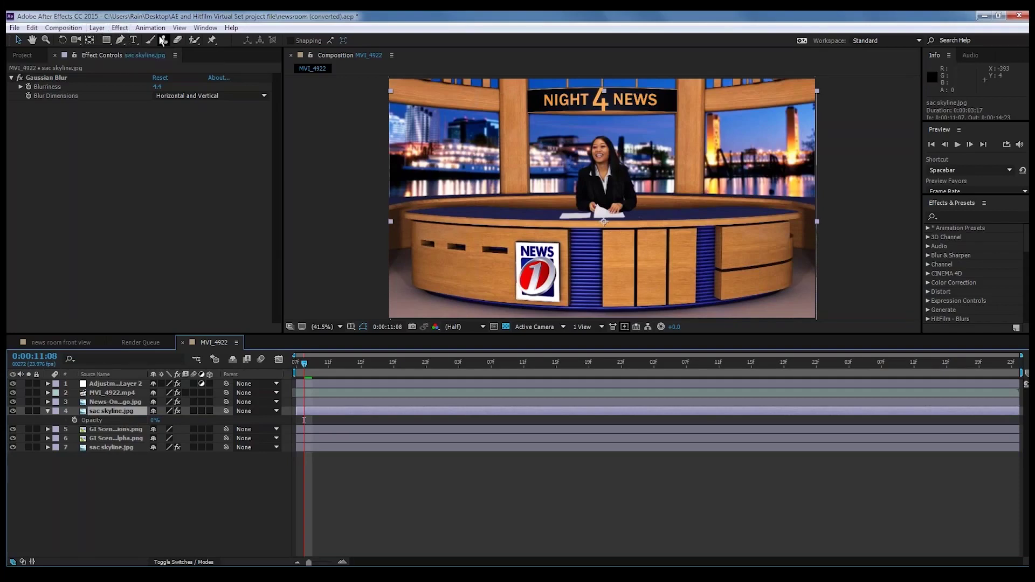
click(120, 40)
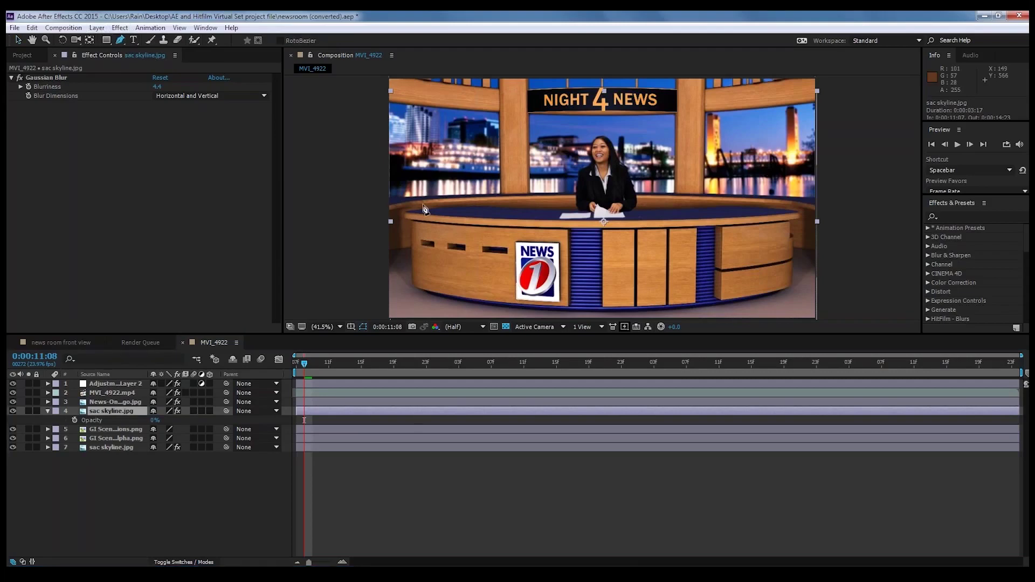
scroll(531, 217, up, 3)
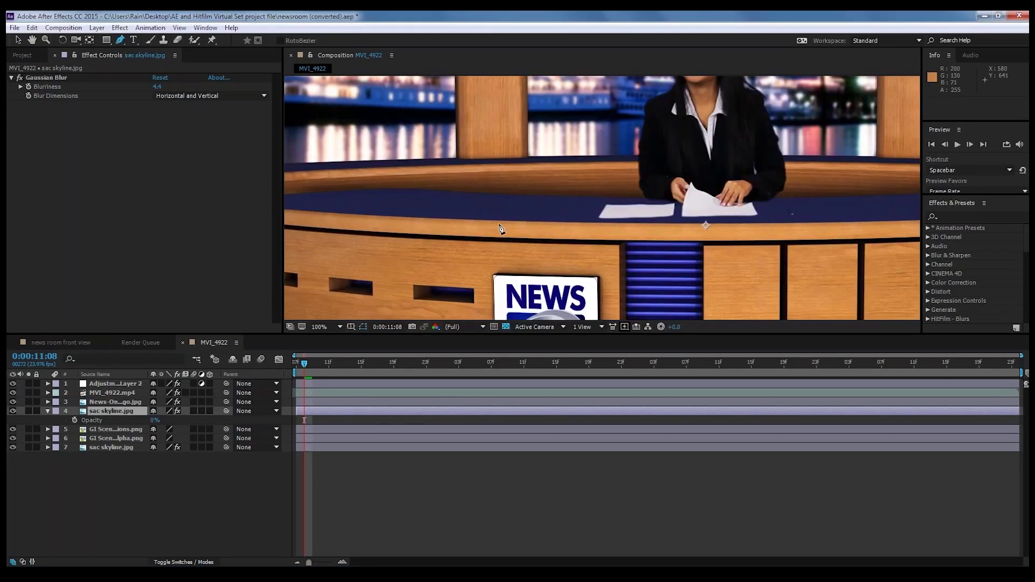
click(591, 198)
scroll(455, 199, up, 1)
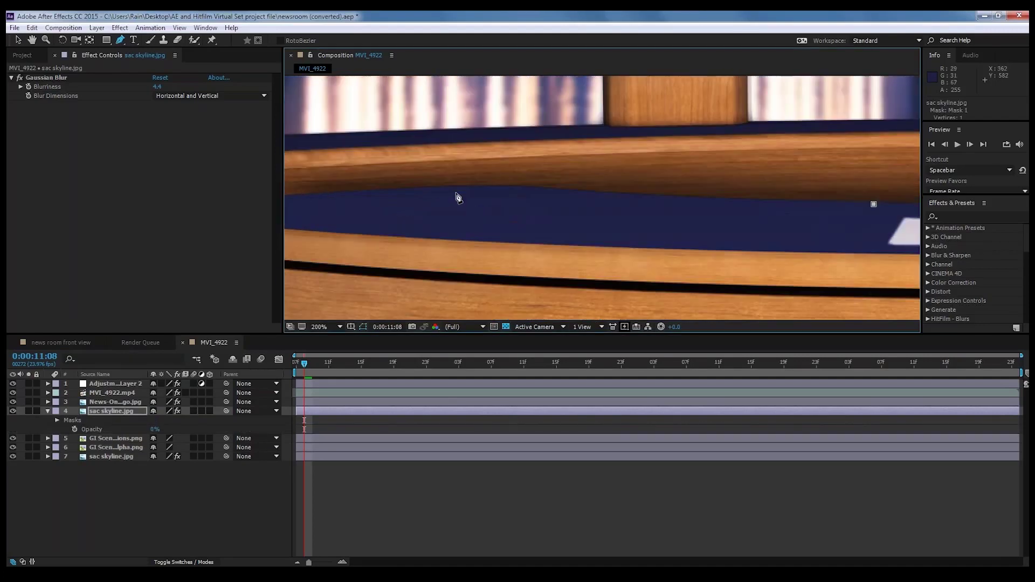
click(571, 190)
click(523, 186)
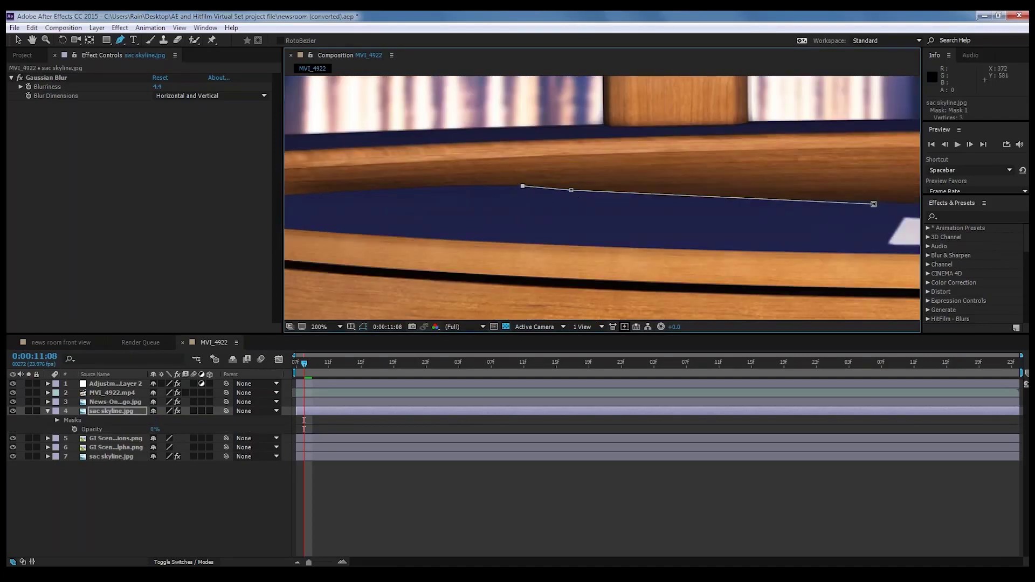
click(406, 188)
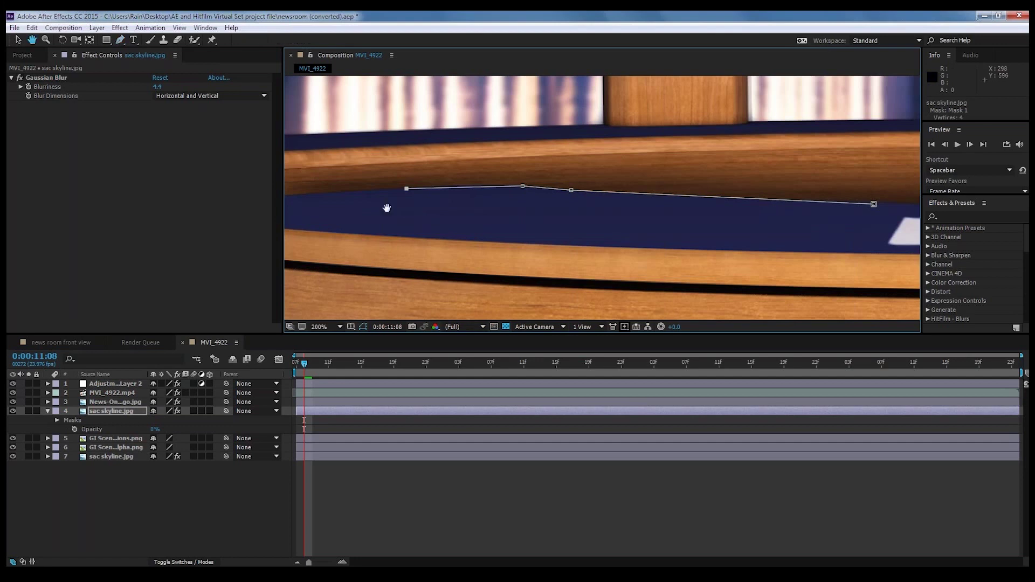
drag(386, 208, 522, 187)
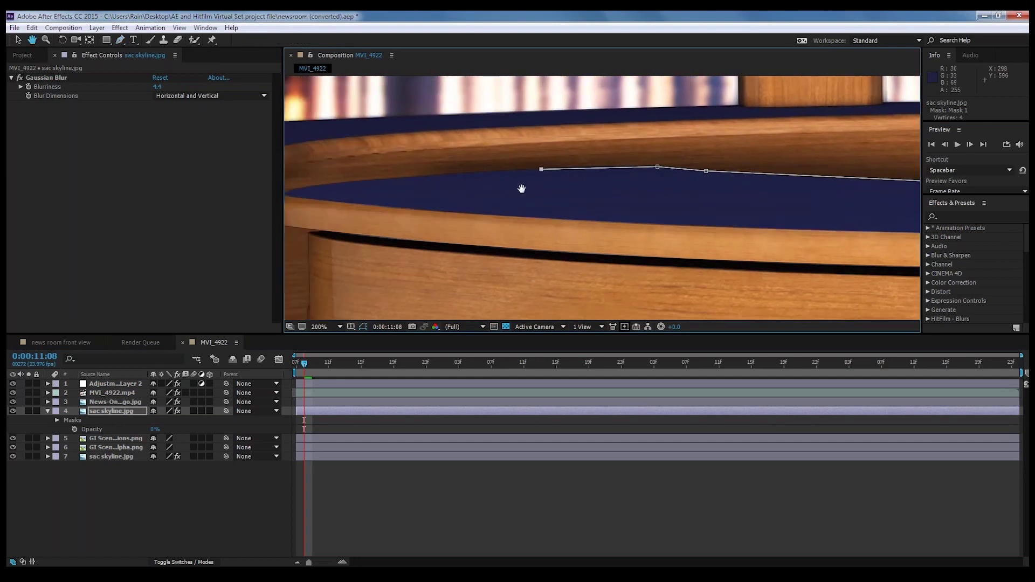
click(394, 178)
click(288, 193)
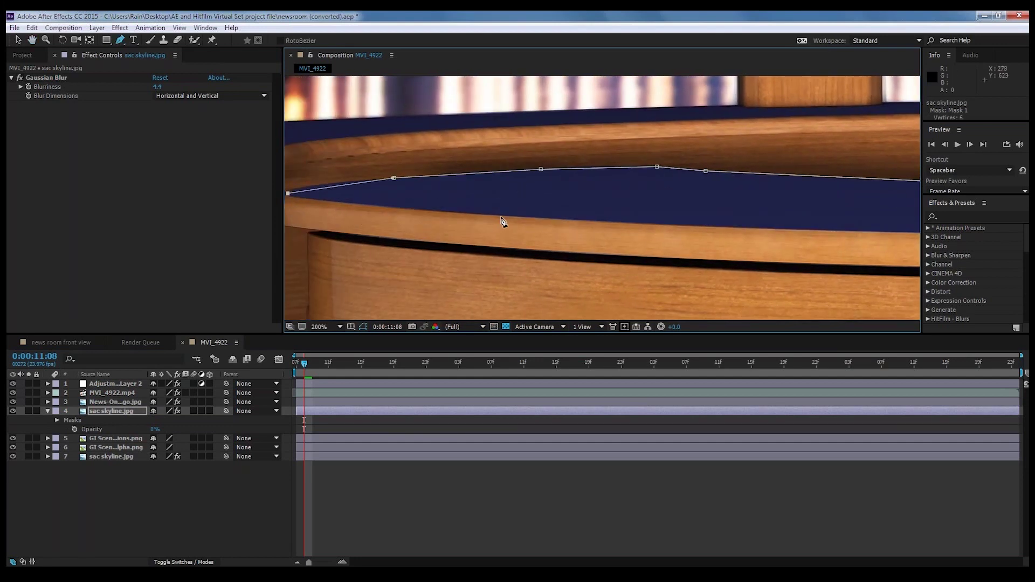
Continue the mask path from the left tip along the blue desktop's front edge, past the papers toward the right end
click(501, 216)
click(843, 231)
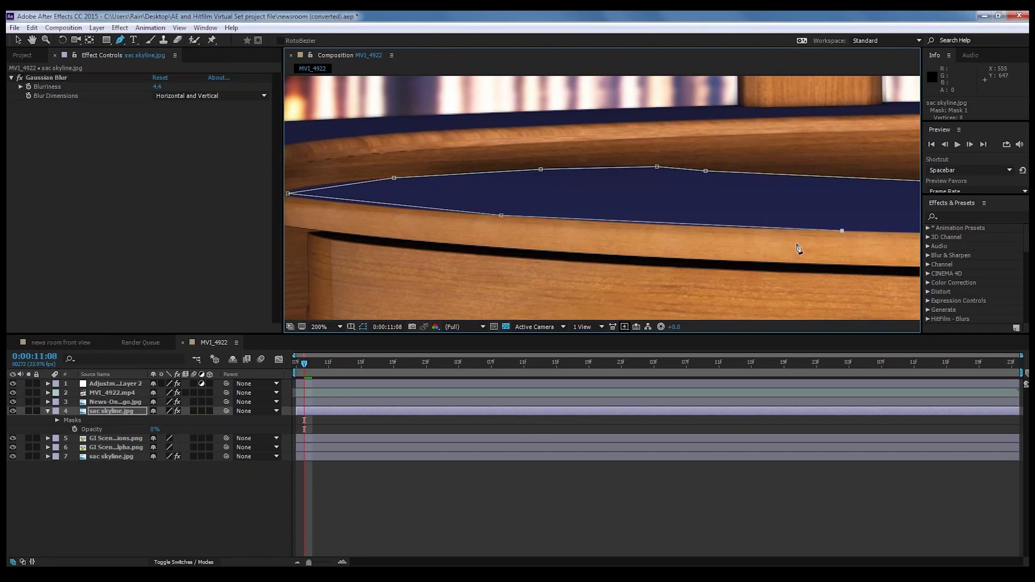
scroll(794, 242, down, 2)
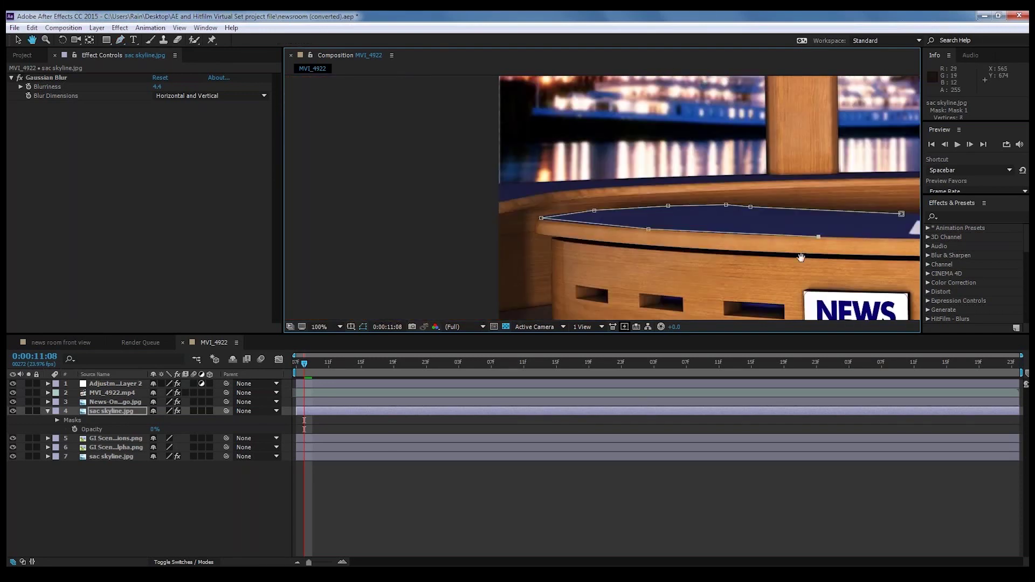
scroll(664, 242, right, 6)
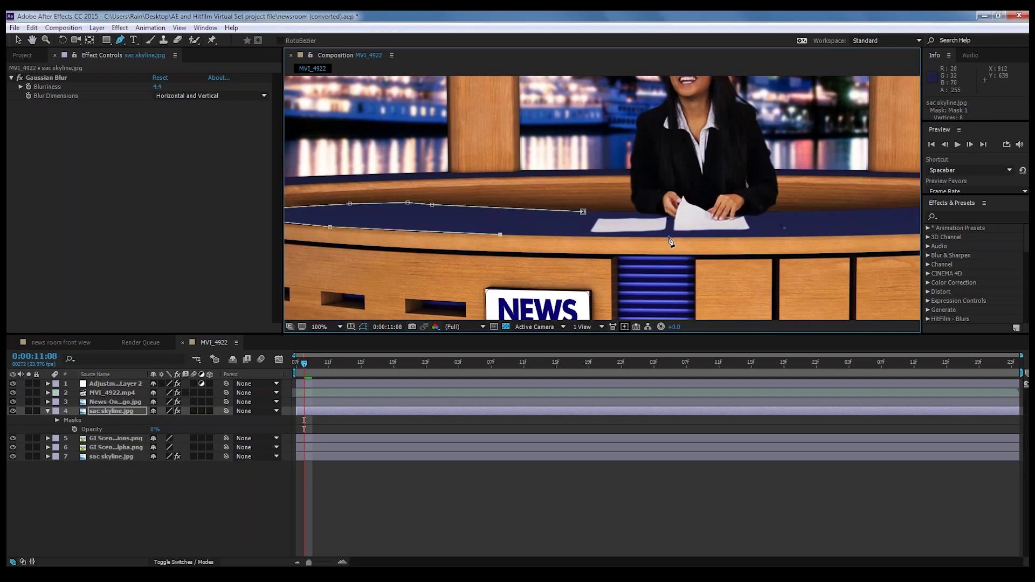
click(667, 238)
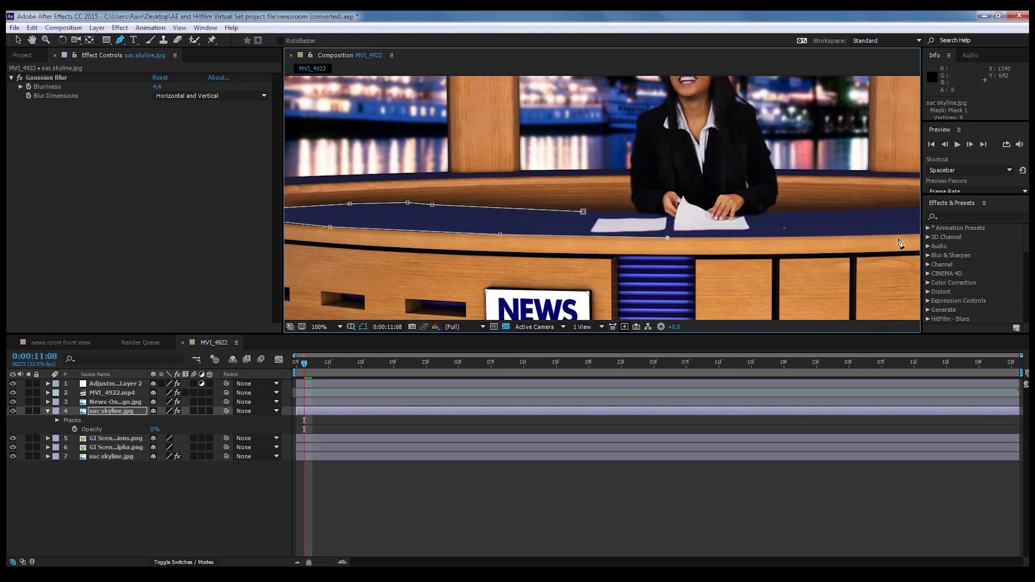
click(869, 237)
key(space)
drag(858, 259, 696, 272)
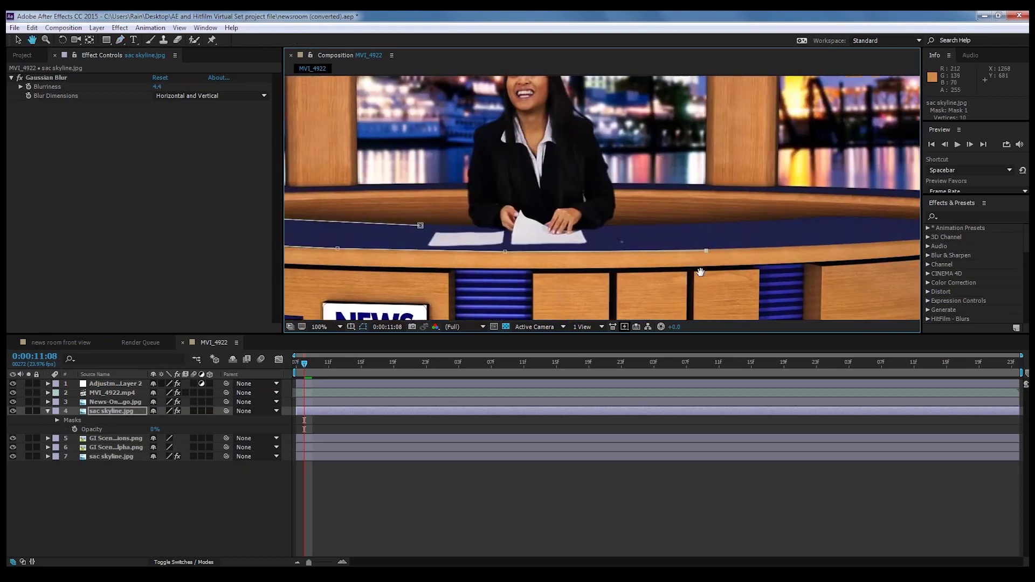
click(830, 245)
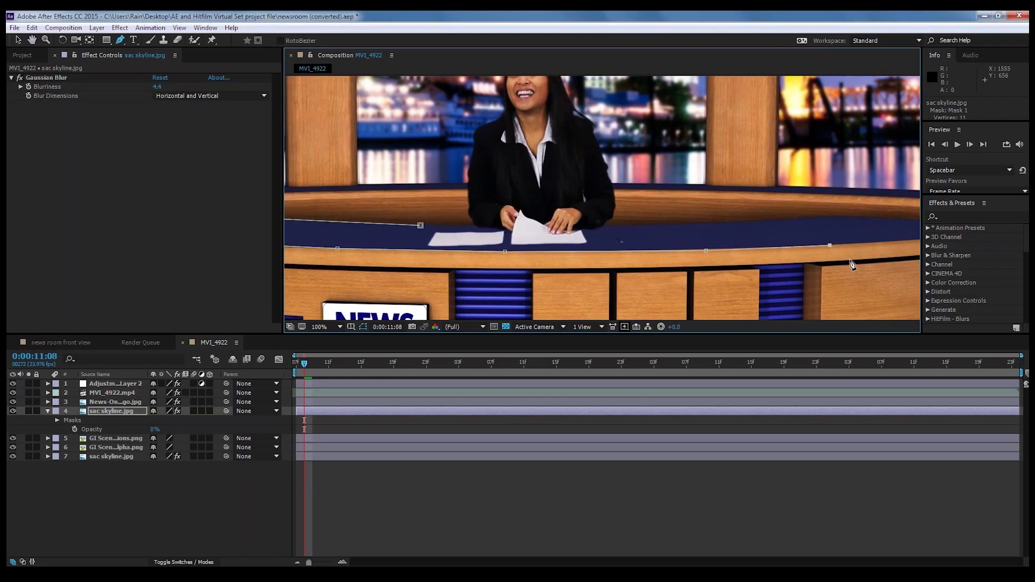
key(space)
drag(850, 260, 733, 286)
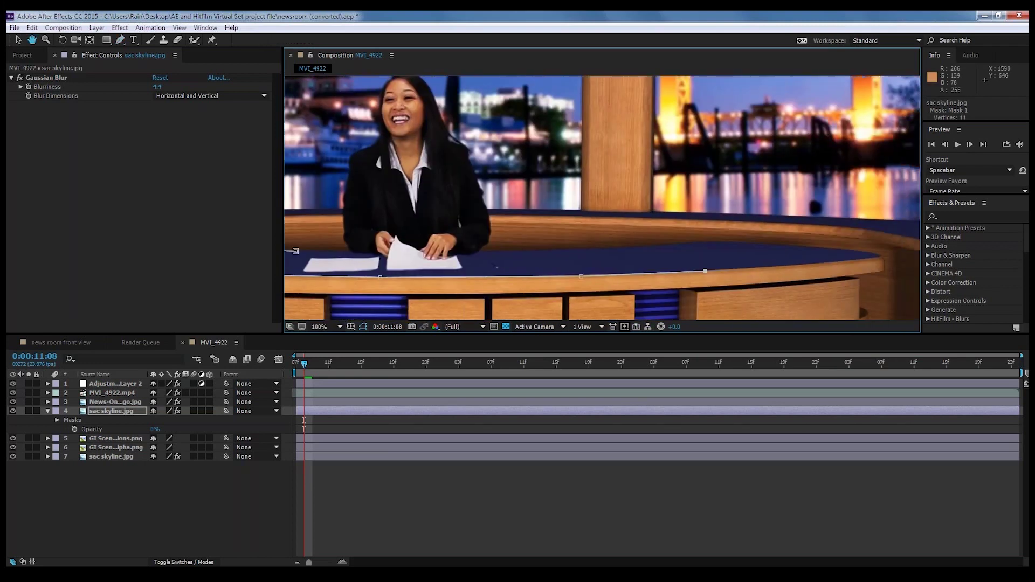
Trace the mask around the desktop's right tip and back along its rear edge behind the papers, closing the path at the first point
click(875, 258)
click(865, 251)
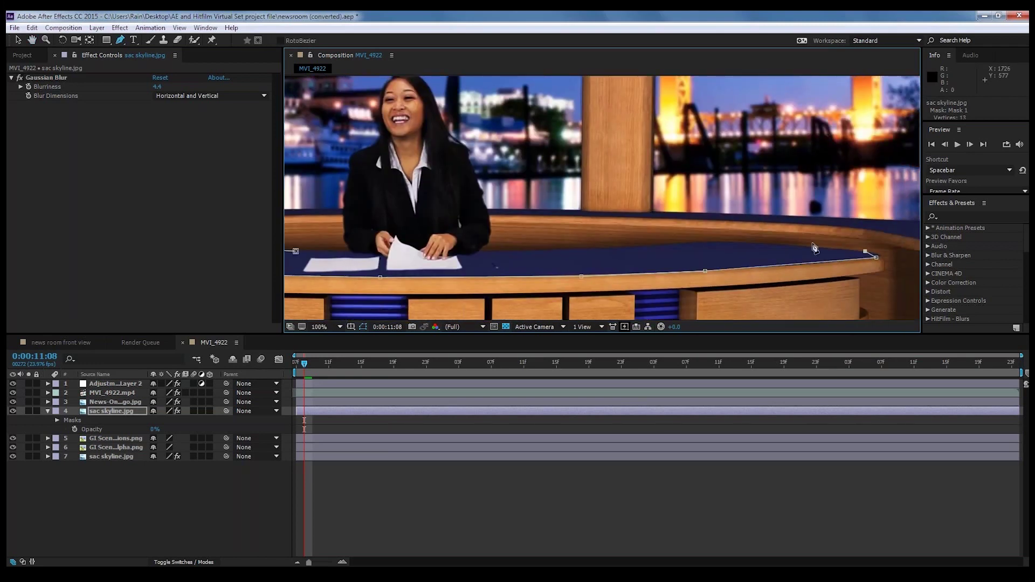
click(783, 245)
click(703, 241)
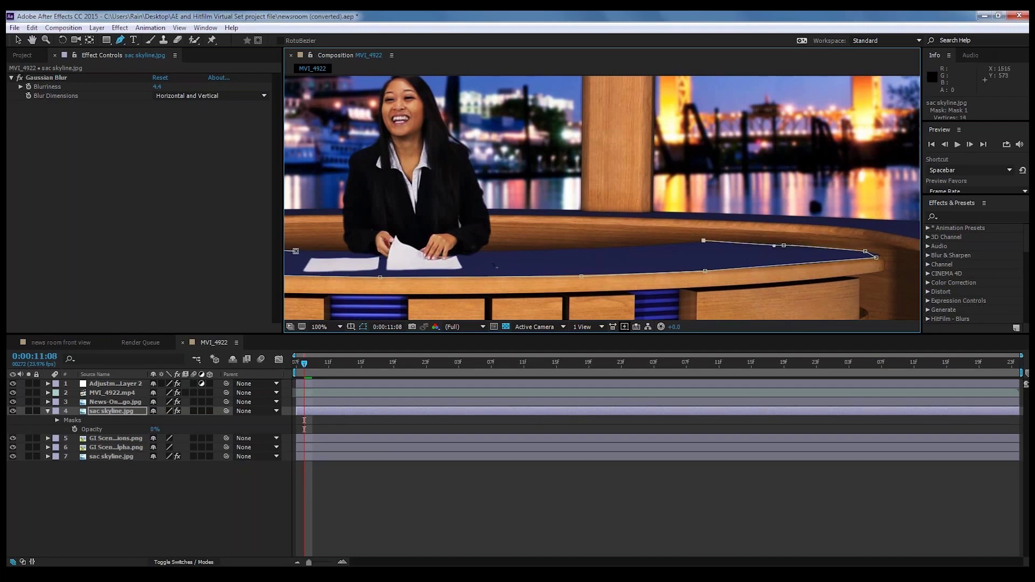
click(572, 249)
click(465, 249)
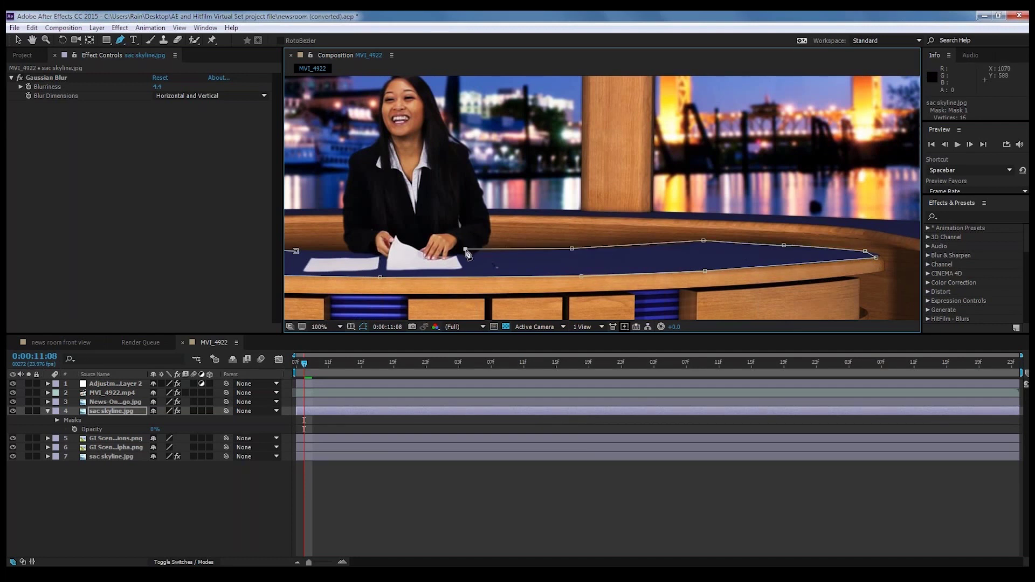
click(296, 252)
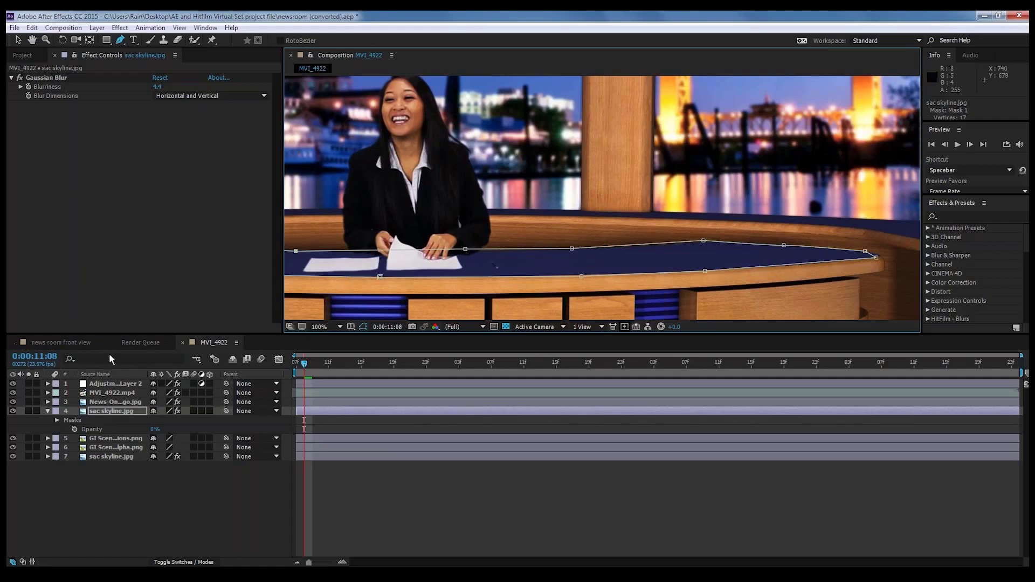
Raise the masked skyline reflection's opacity to 37% and fit the whole composition in view
key(v)
drag(155, 430, 171, 428)
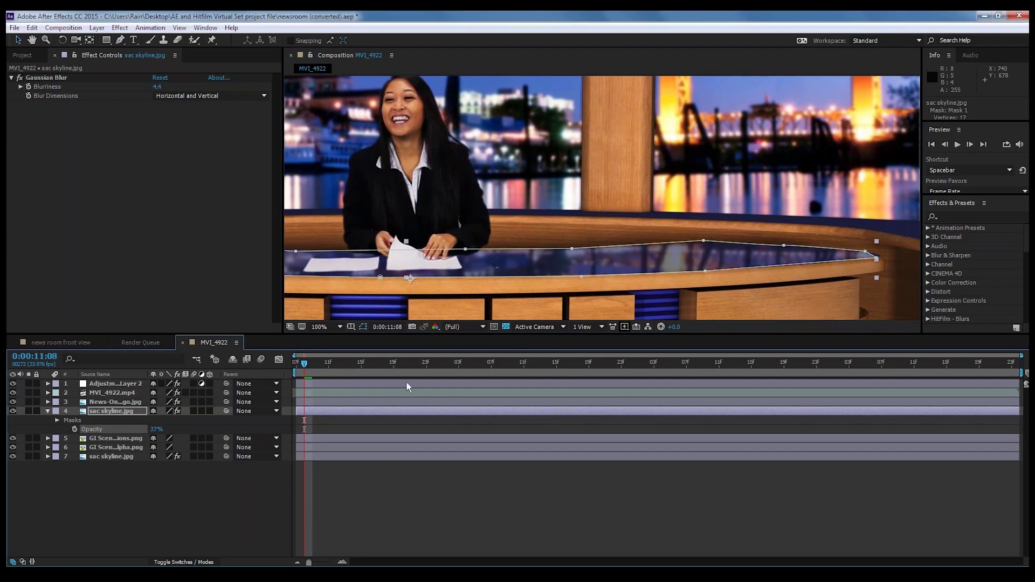
click(340, 327)
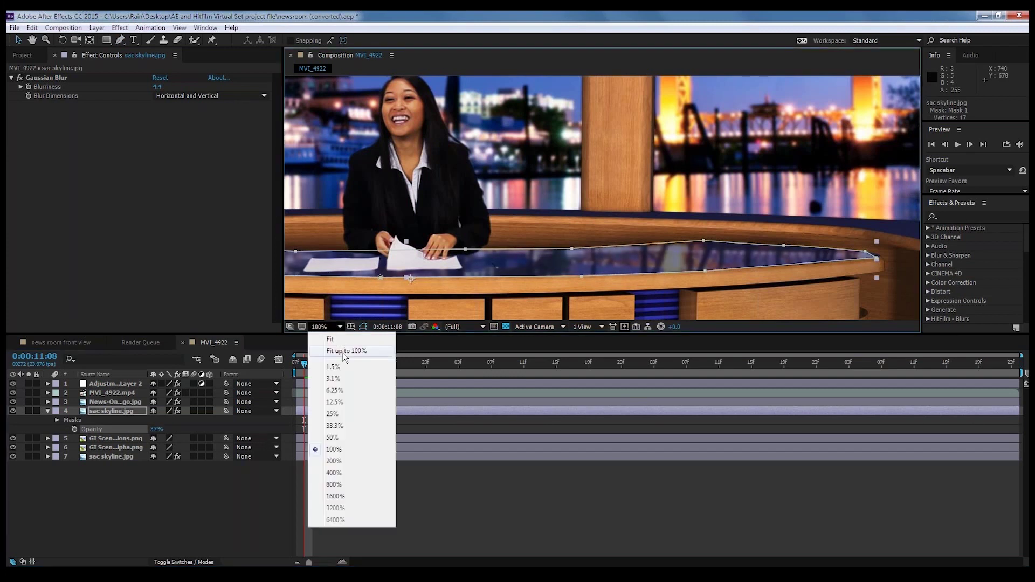
click(342, 352)
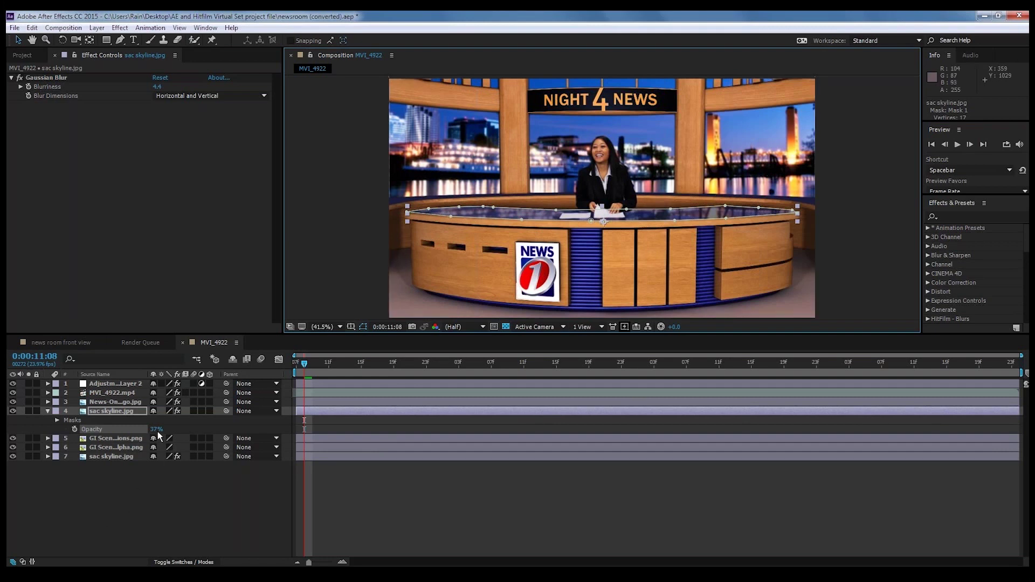
Set the Mask Feather of the skyline reflection's Mask 1 to 16 pixels
click(57, 420)
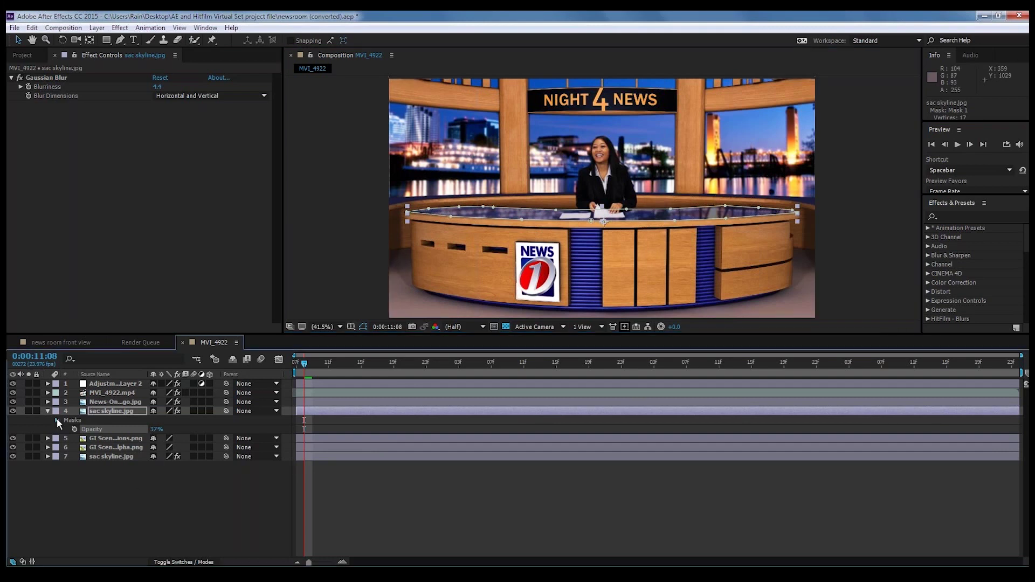
click(66, 429)
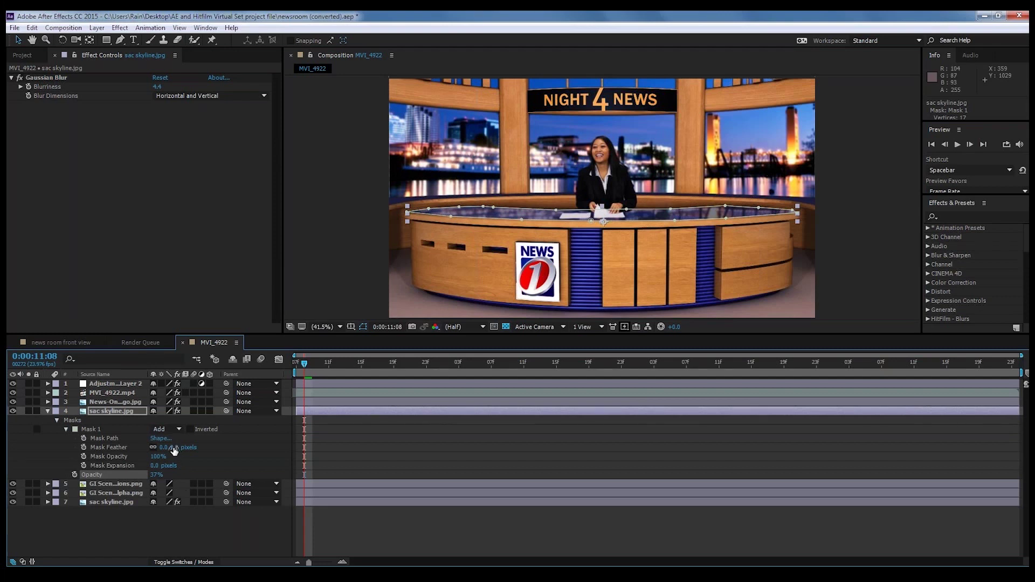
drag(174, 451, 184, 448)
click(100, 429)
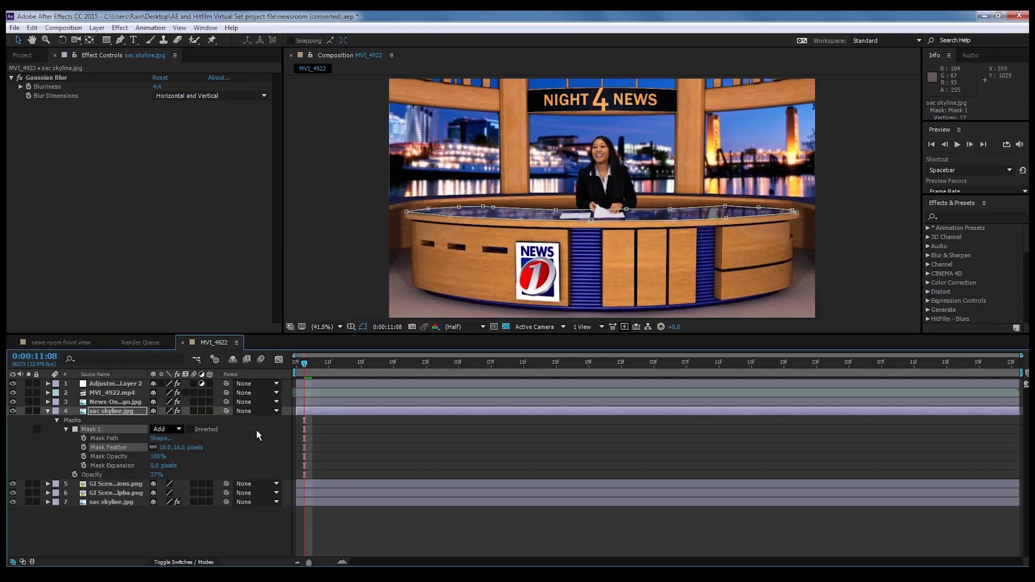
Lower the masked skyline reflection's opacity to 22%
click(164, 527)
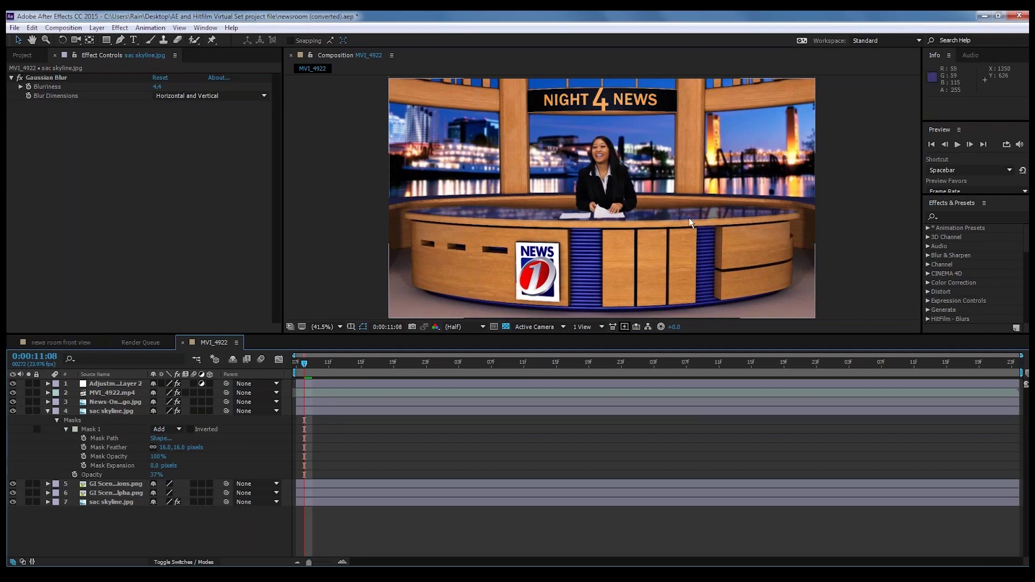
click(48, 420)
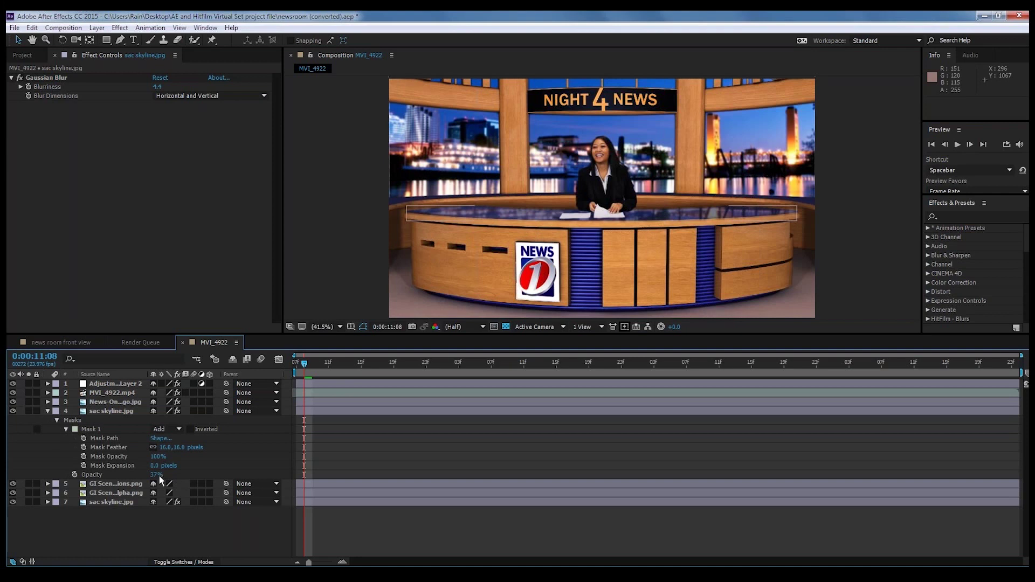
drag(159, 476, 148, 478)
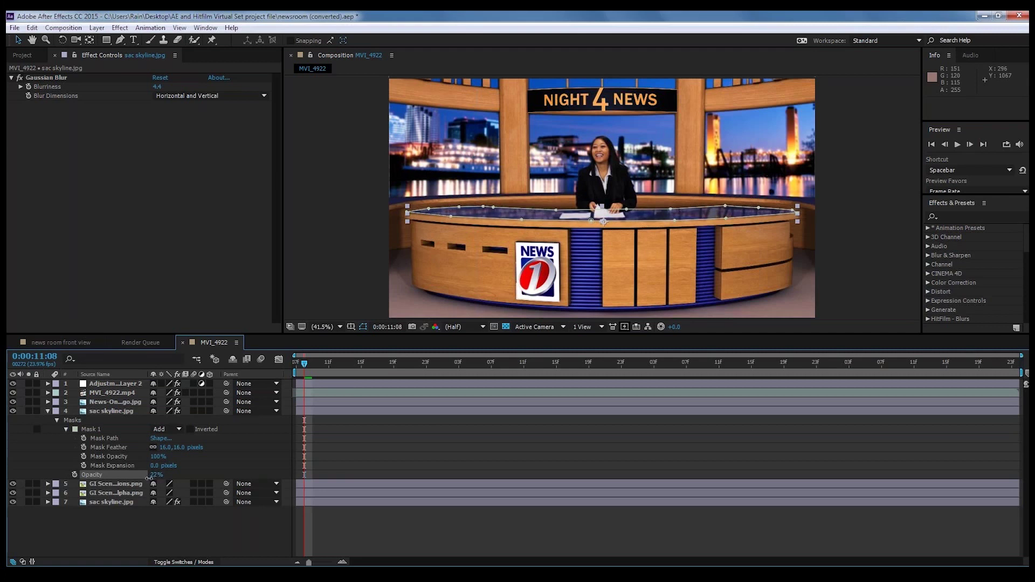
key(Return)
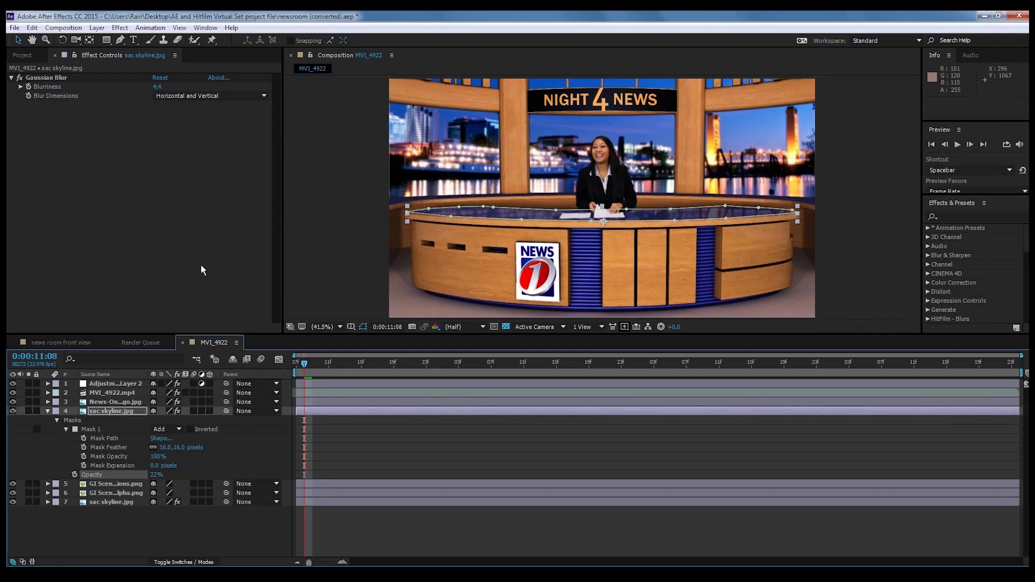
Raise the reflection's Gaussian Blur Blurriness to 9.0 and collapse the layer's properties
click(145, 526)
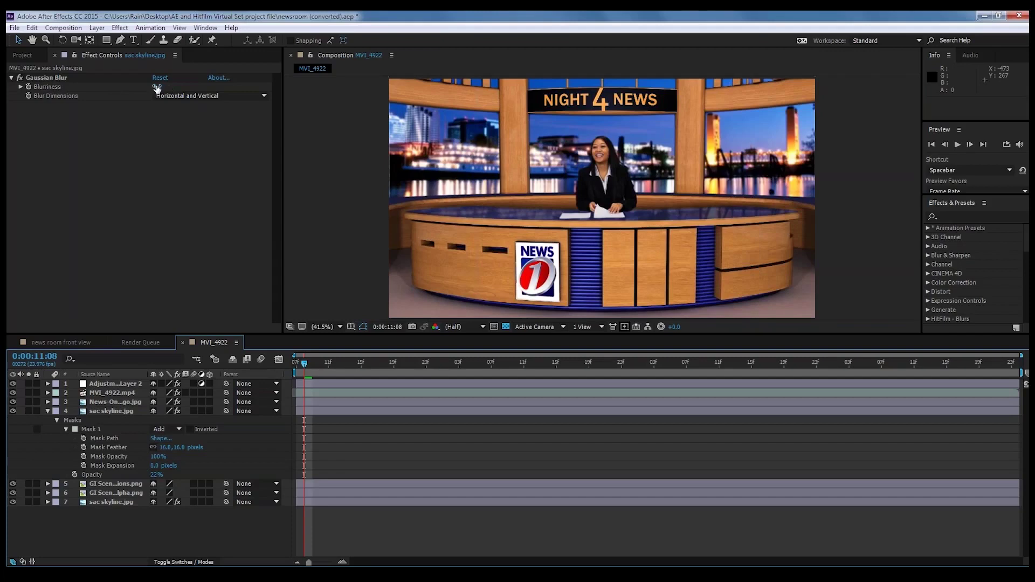
drag(156, 88, 188, 87)
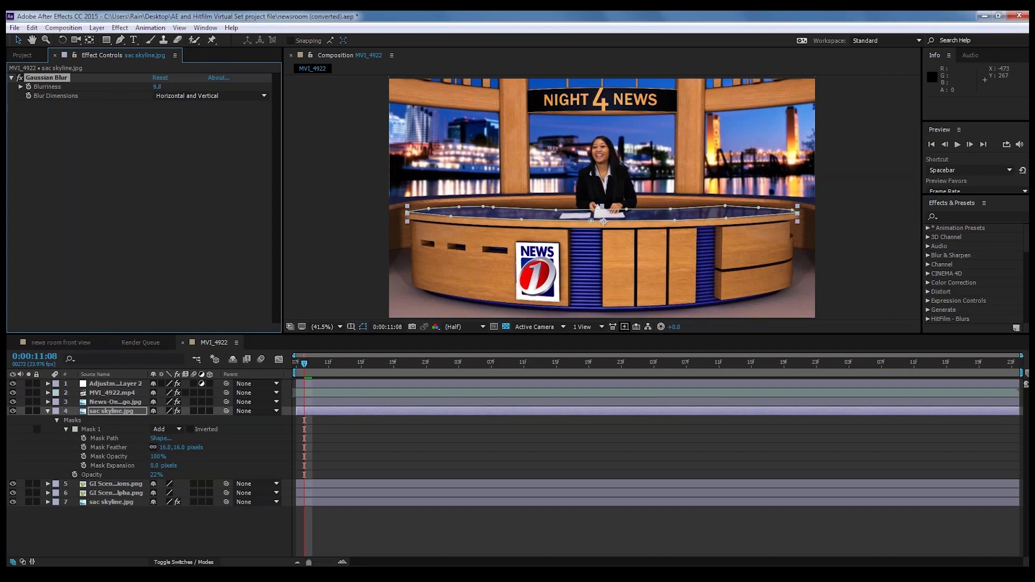
click(150, 530)
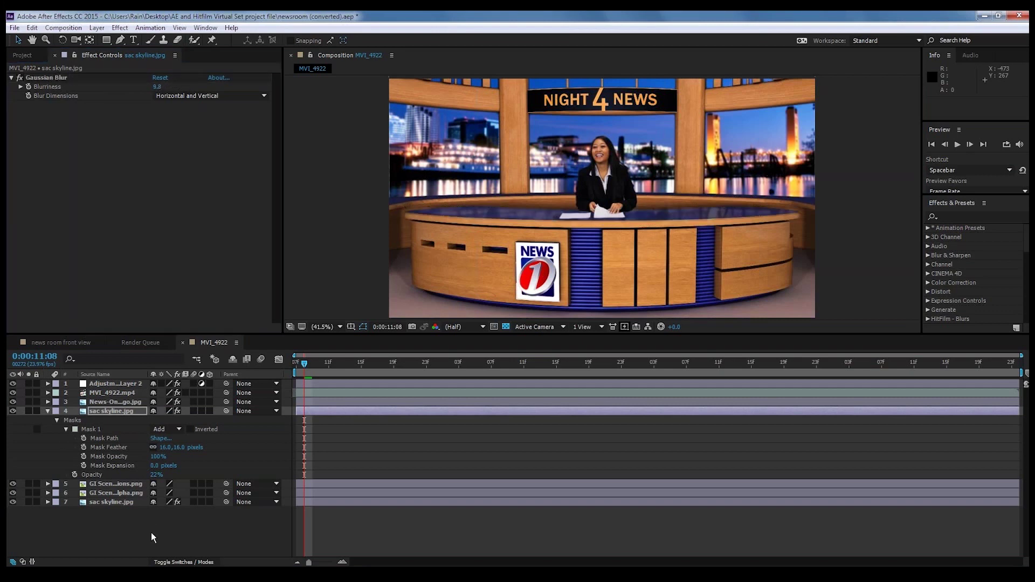
click(47, 411)
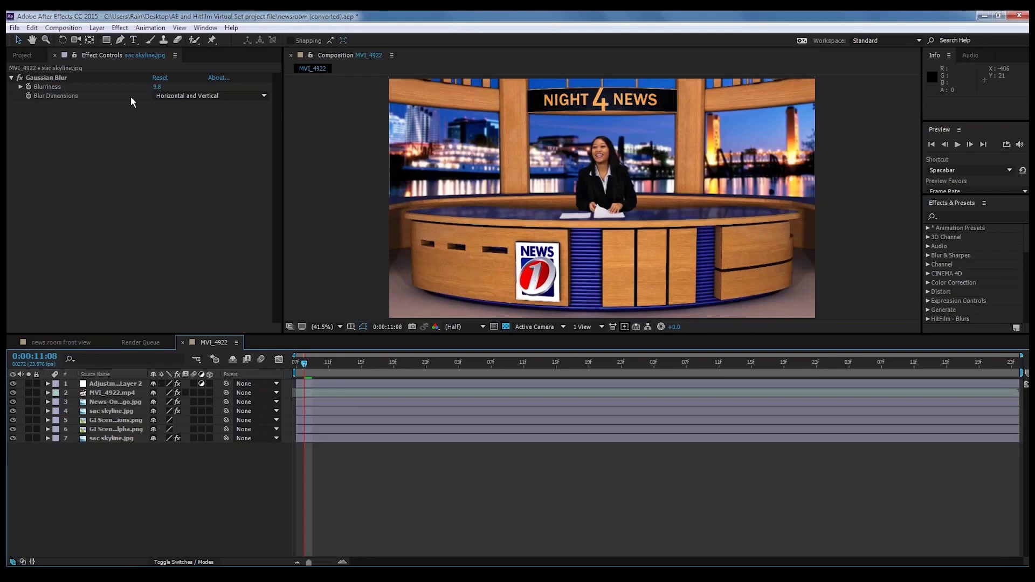
Add a new null object layer to the MVI_4922 composition
click(97, 28)
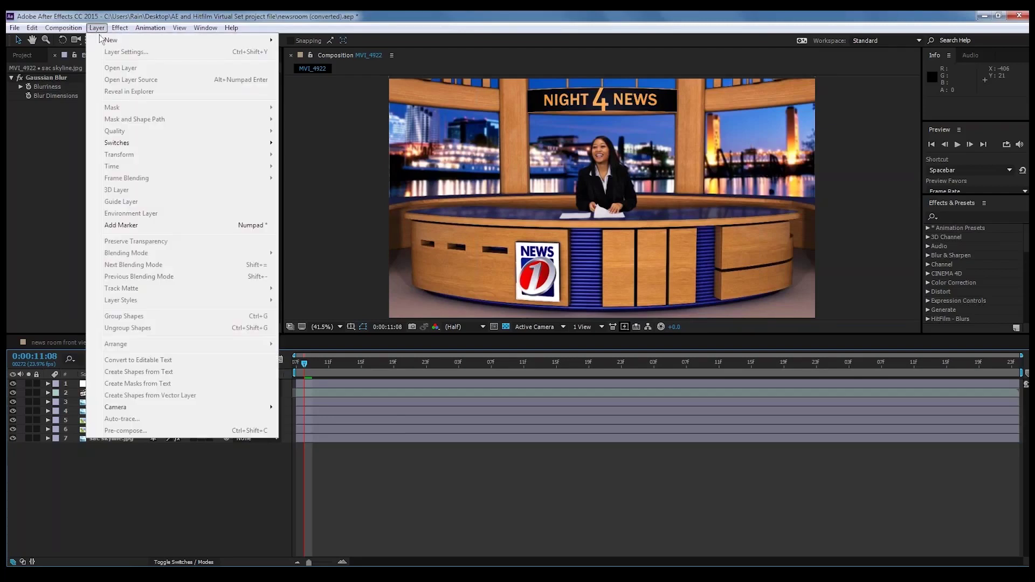
mouse_move(110, 43)
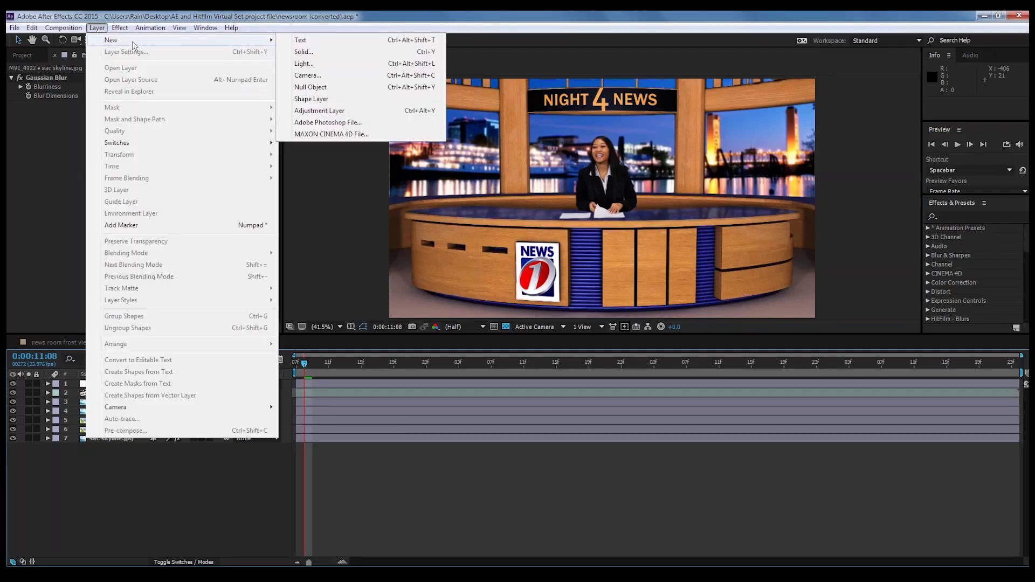
click(330, 88)
click(207, 508)
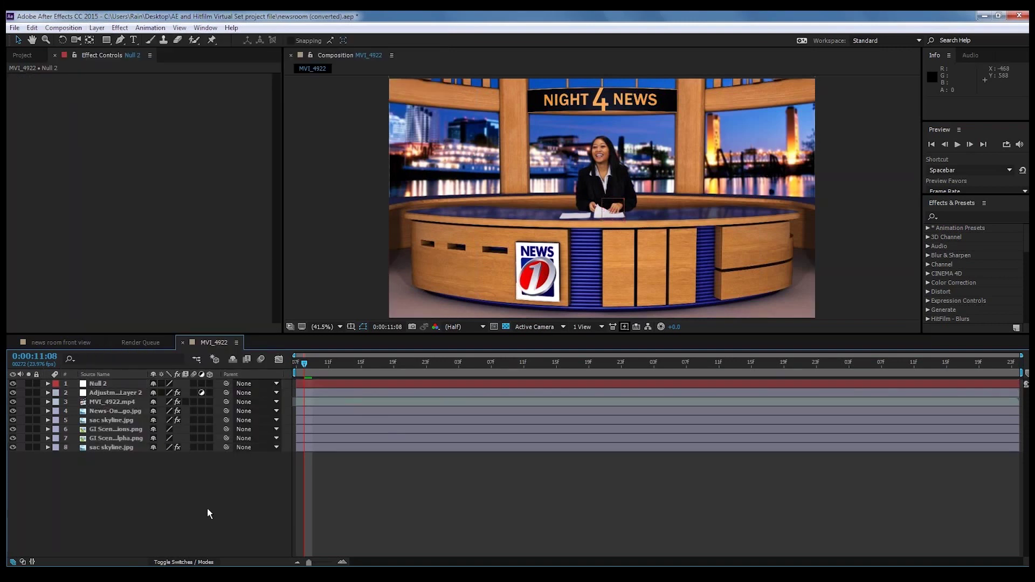
Set a Scale keyframe of 100% on the null at the composition start, 0:00:11:07
drag(304, 365, 296, 362)
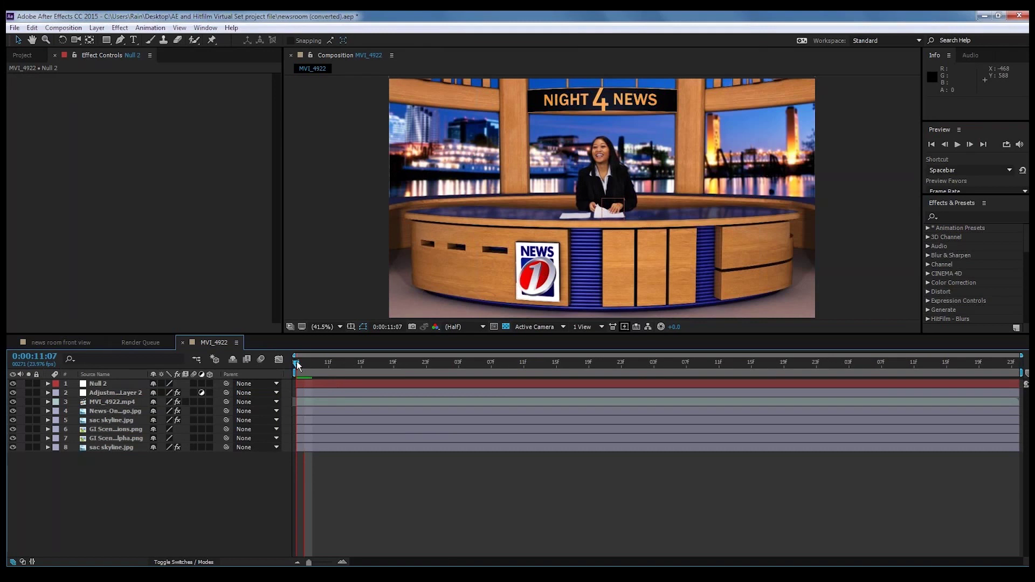
click(47, 384)
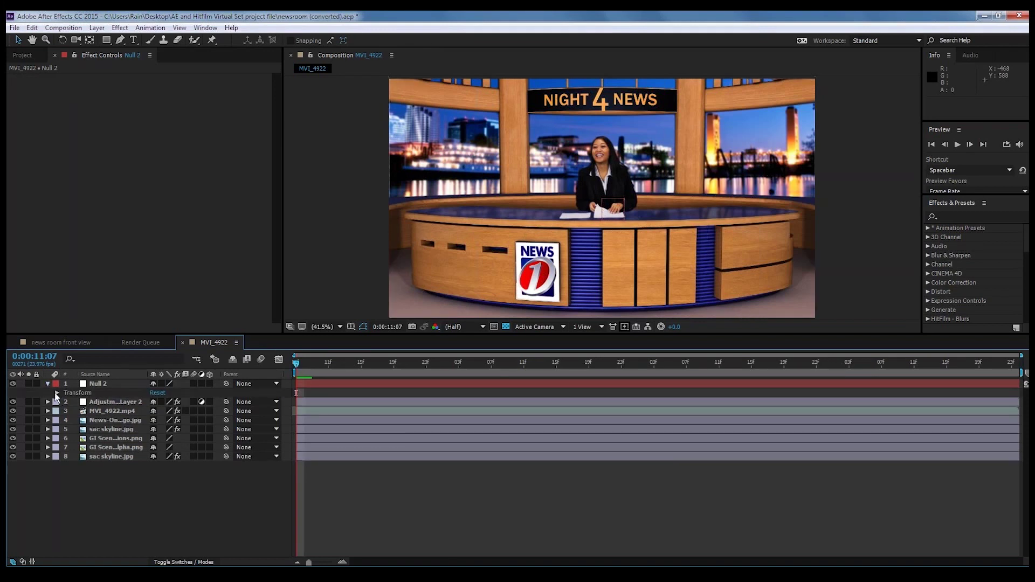
click(47, 384)
click(92, 385)
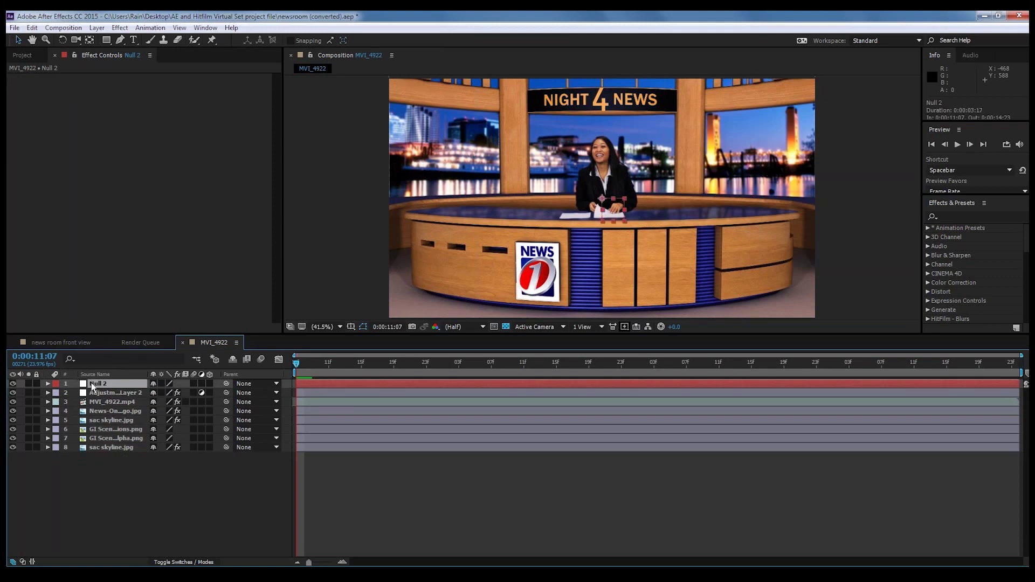
key(s)
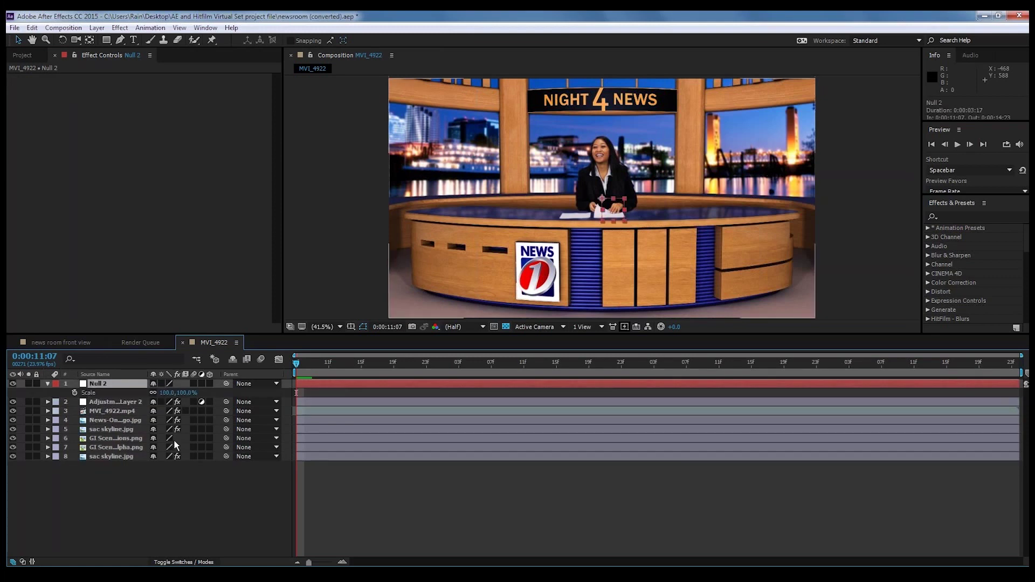
click(75, 393)
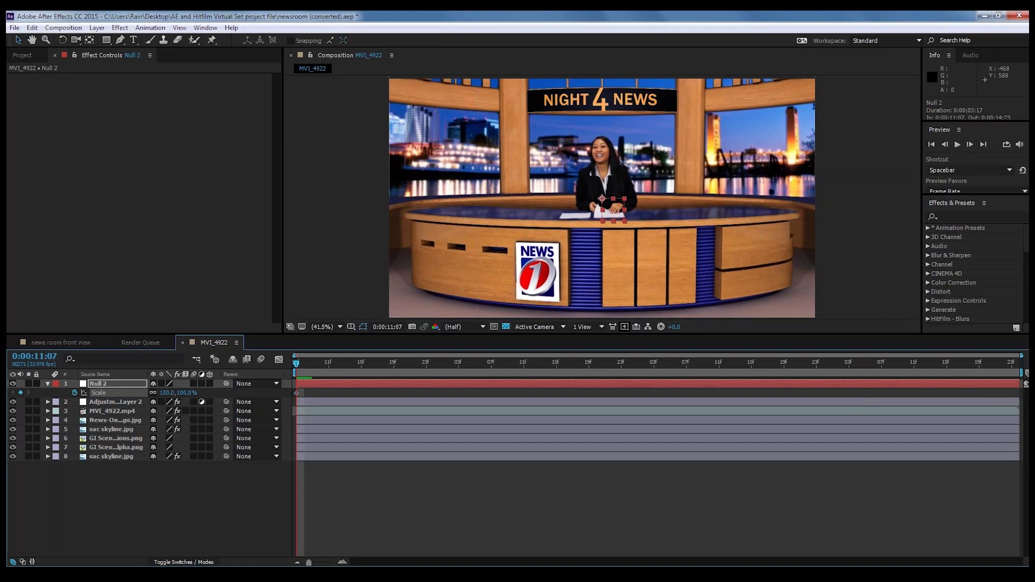
Increase the null's Scale at 0:00:13:04 to add a second keyframe, and scrub back to 0:00:11:07
mouse_move(297, 393)
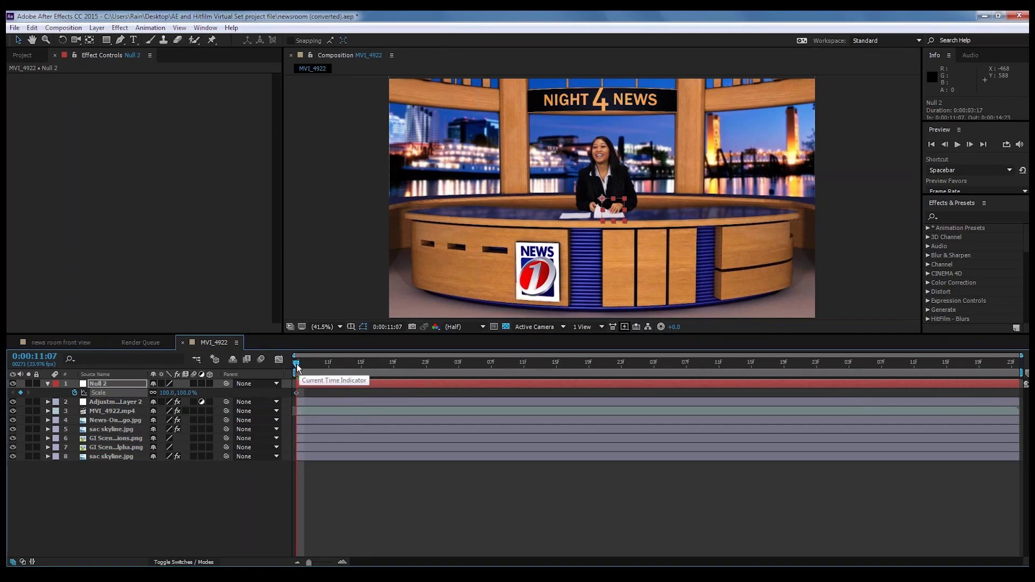
drag(299, 365, 675, 360)
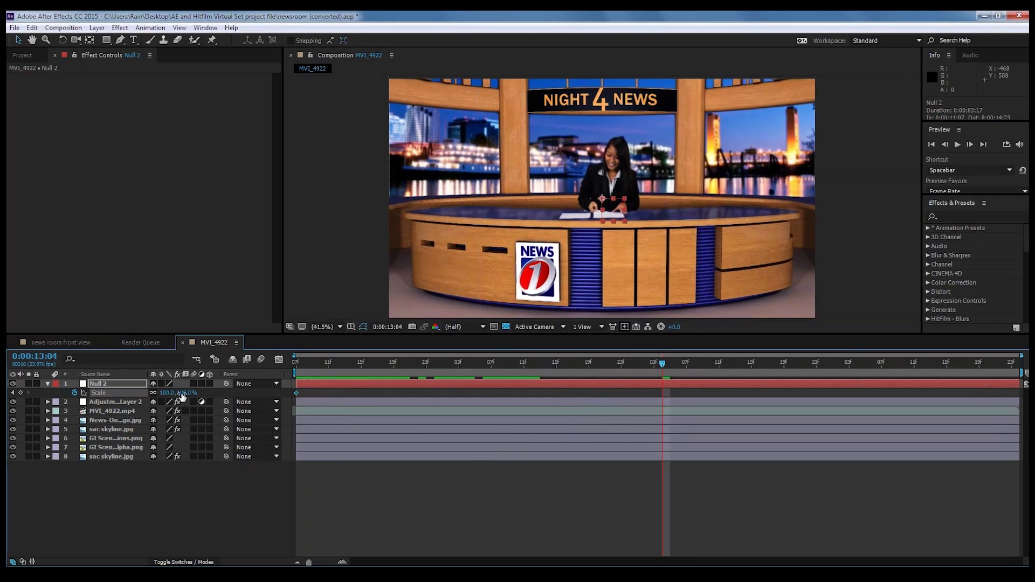
drag(182, 397, 199, 394)
drag(666, 371, 441, 358)
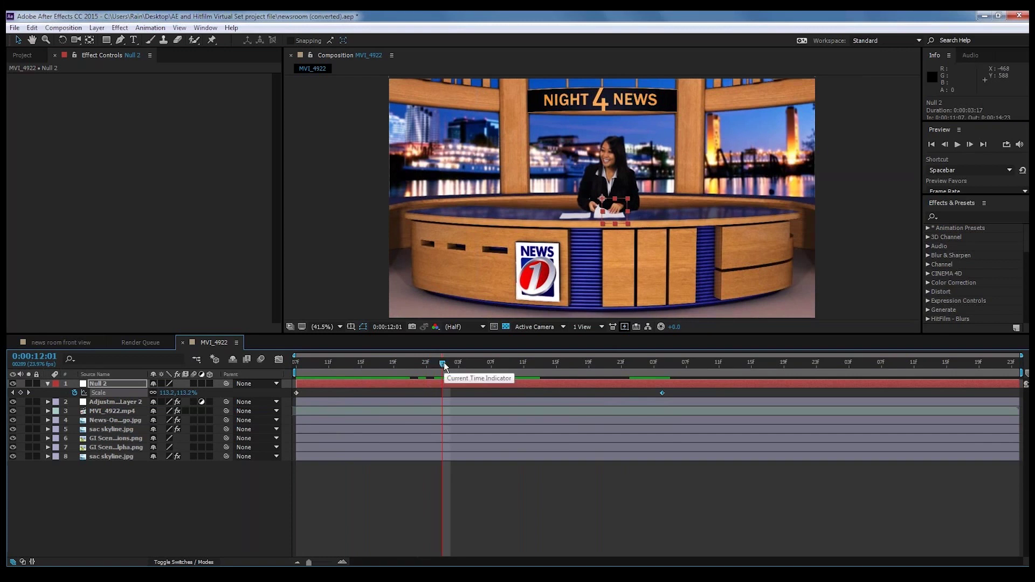
drag(444, 363, 298, 363)
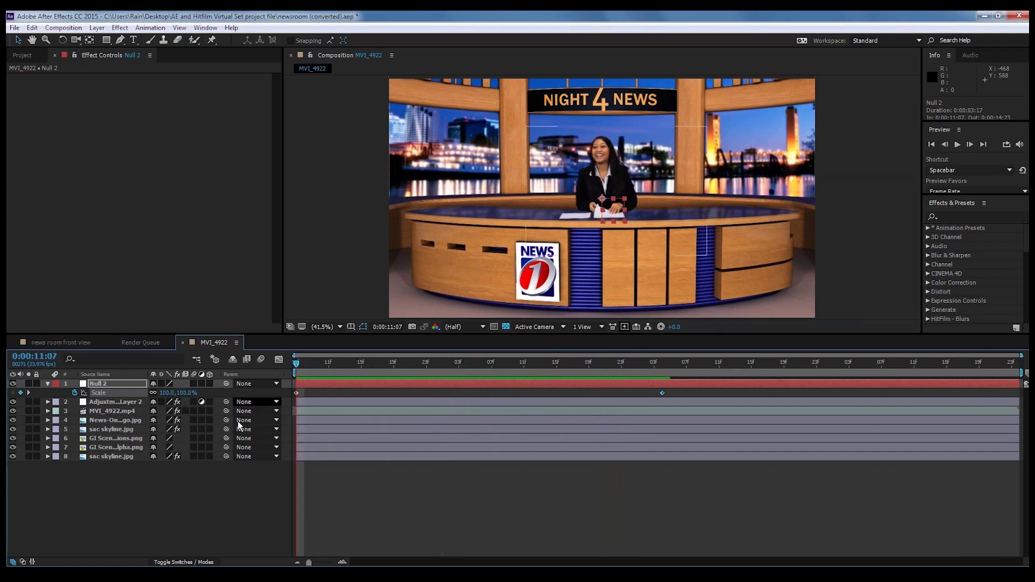
Parent all seven layers below the null to Null 2 and preview the resulting zoom
click(123, 404)
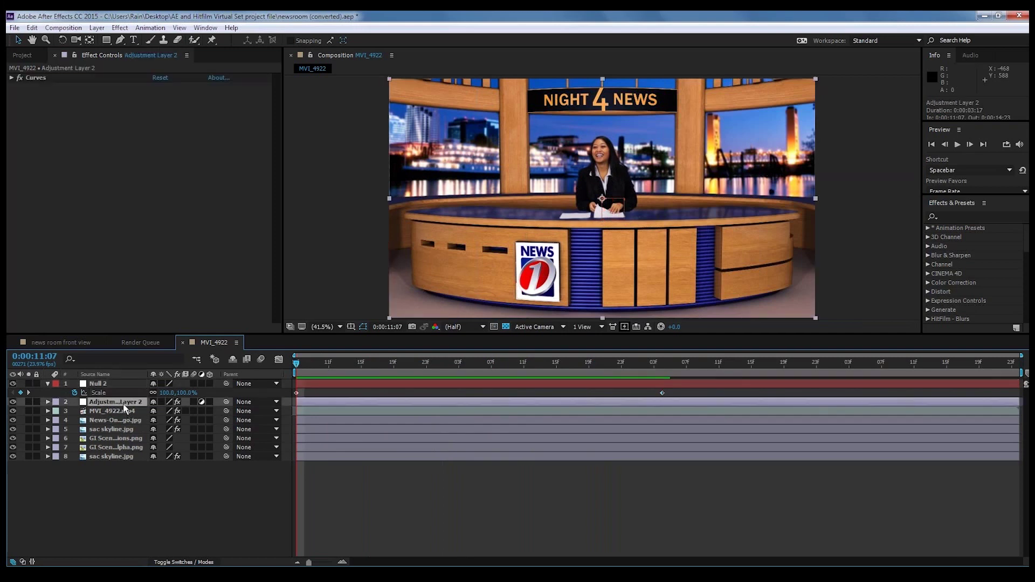
shift+click(115, 456)
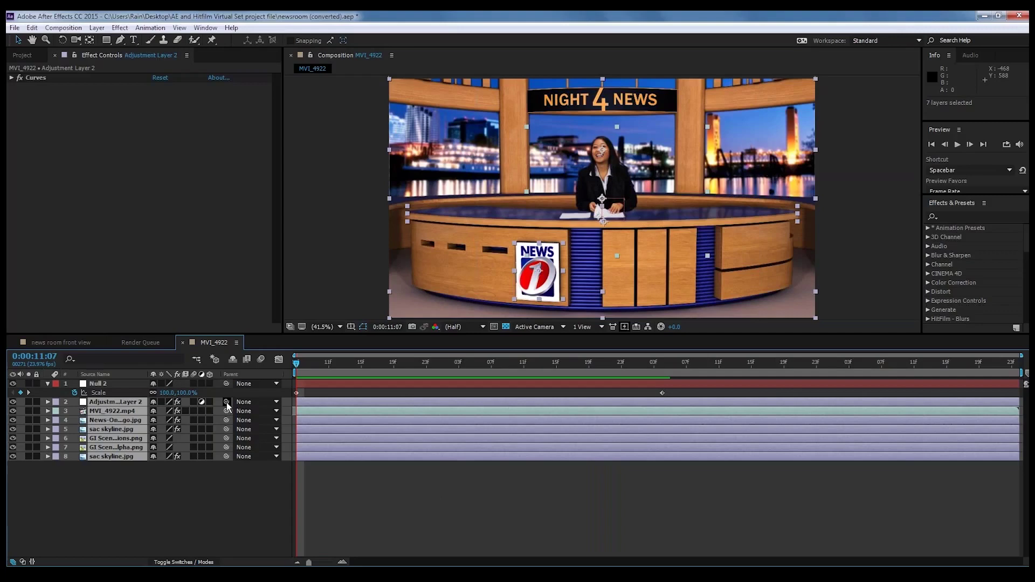
drag(226, 402, 102, 385)
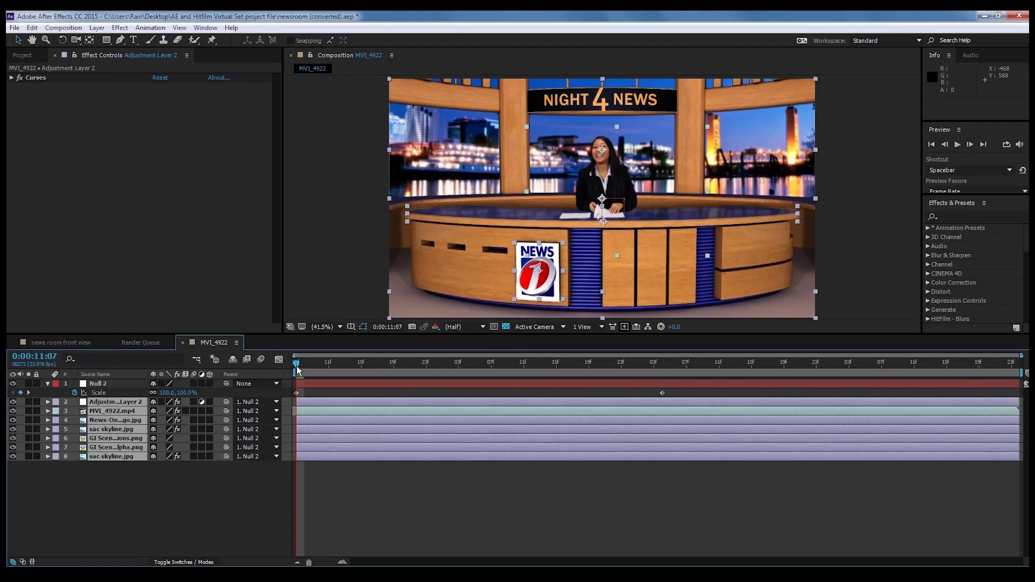
key(space)
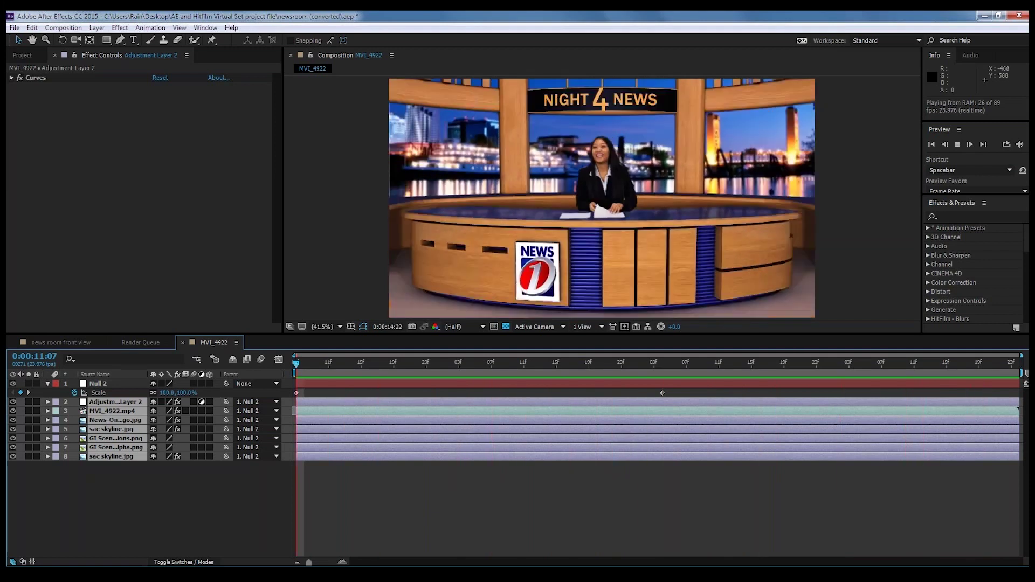
key(space)
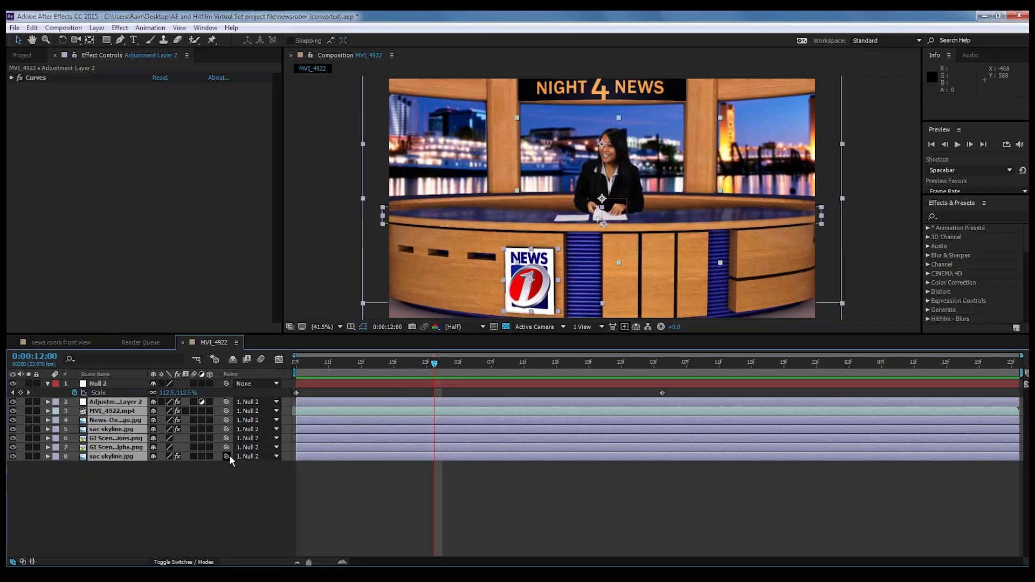
Delete the Null 2 layer with the playhead at 0:00:12:00
click(130, 481)
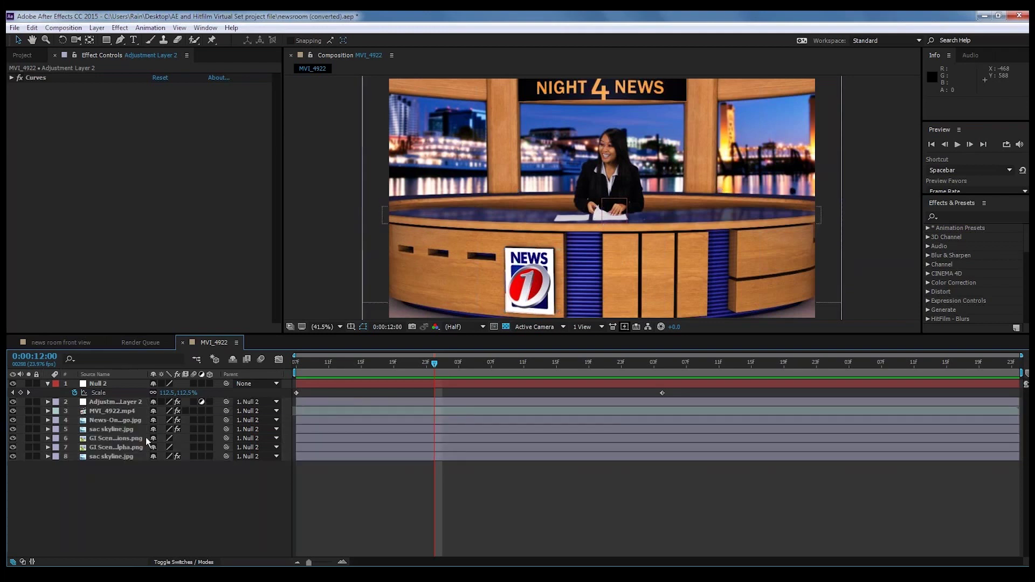
click(100, 384)
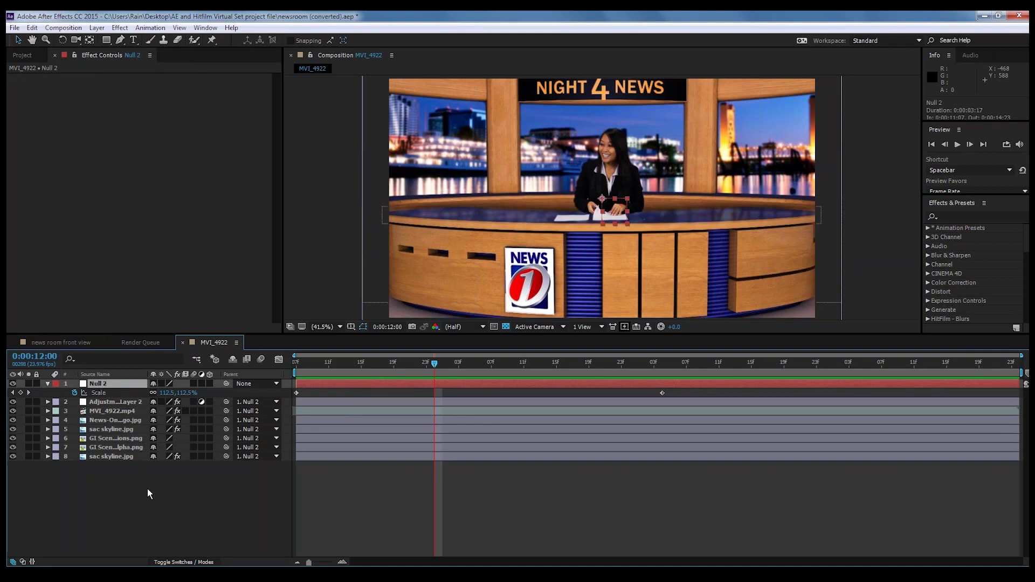
key(Delete)
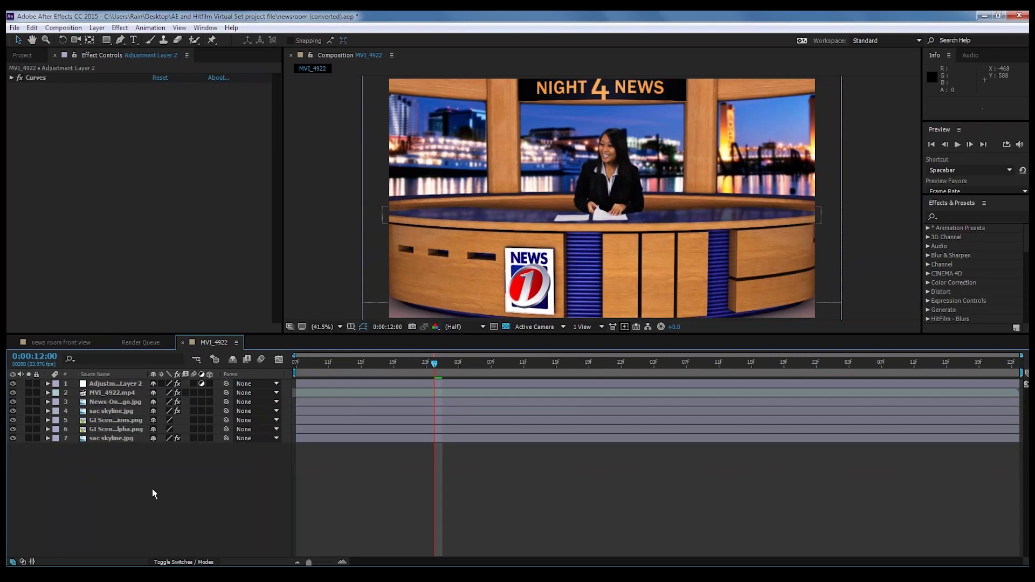
Return to the composition start and turn all seven layers into 3D layers
drag(434, 365, 285, 380)
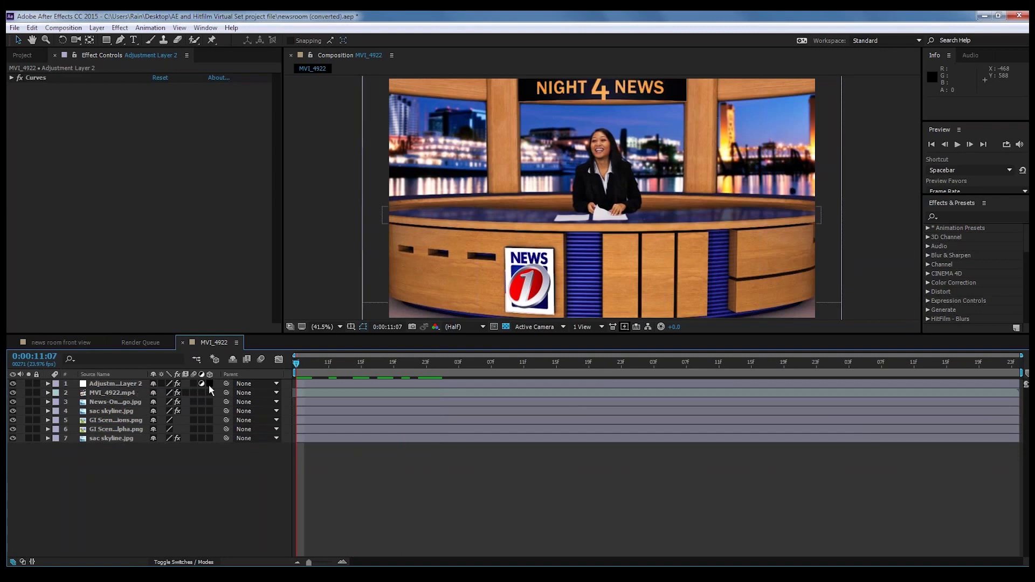
drag(210, 383, 210, 394)
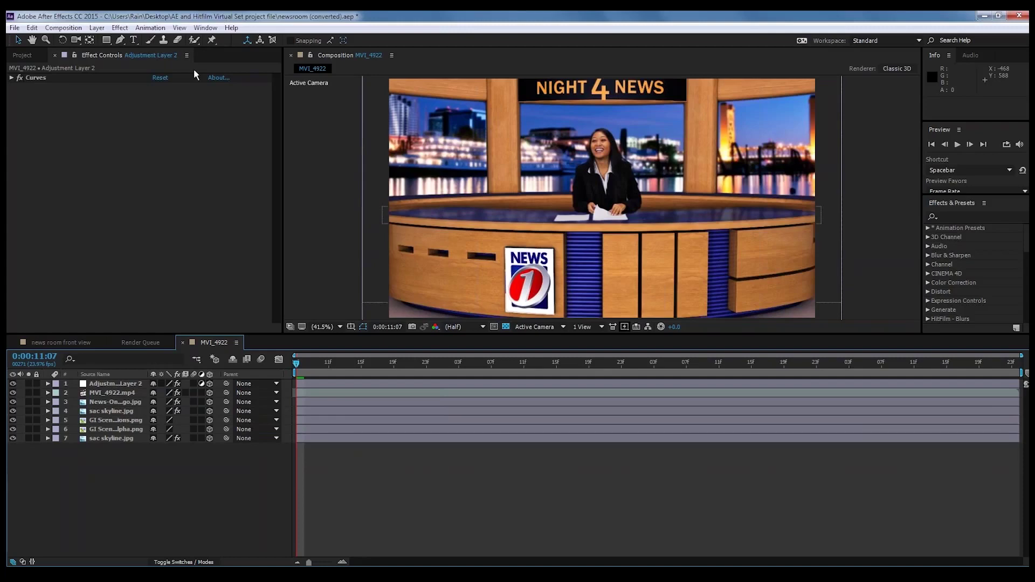
Create a two-node camera named Camera 1 with the Custom preset and 78.13 mm focal length
click(97, 28)
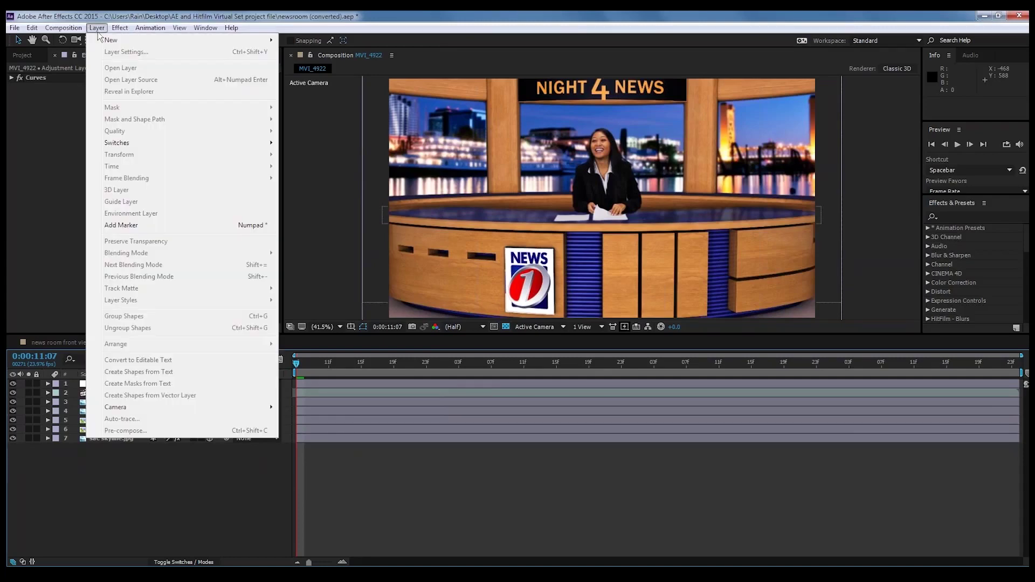
mouse_move(108, 40)
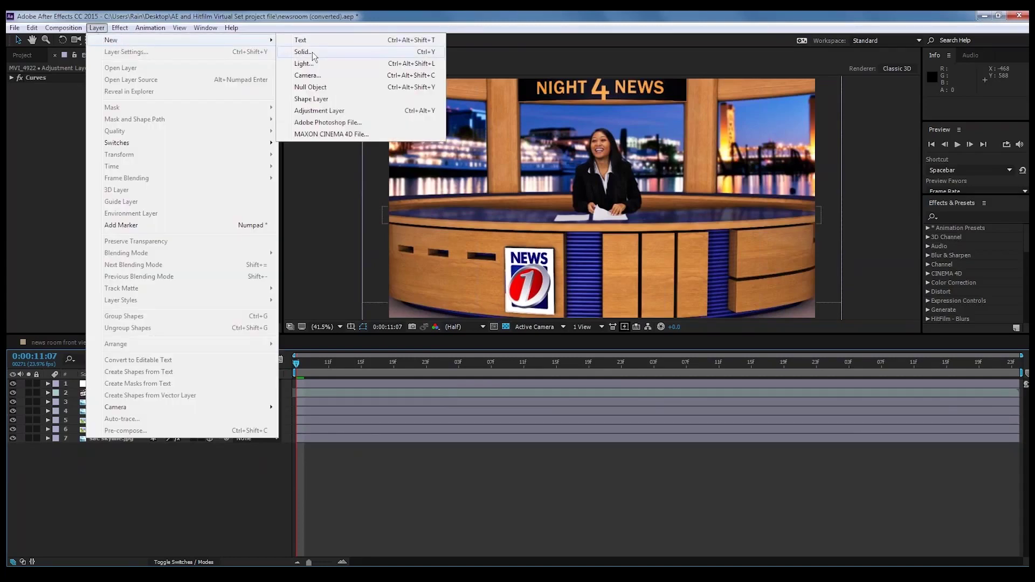
click(311, 75)
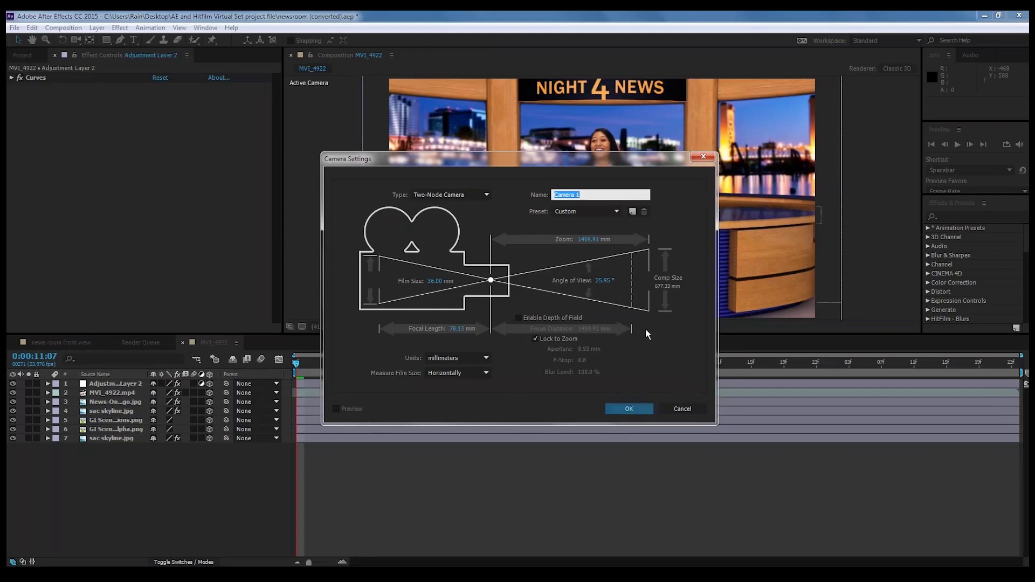
click(629, 408)
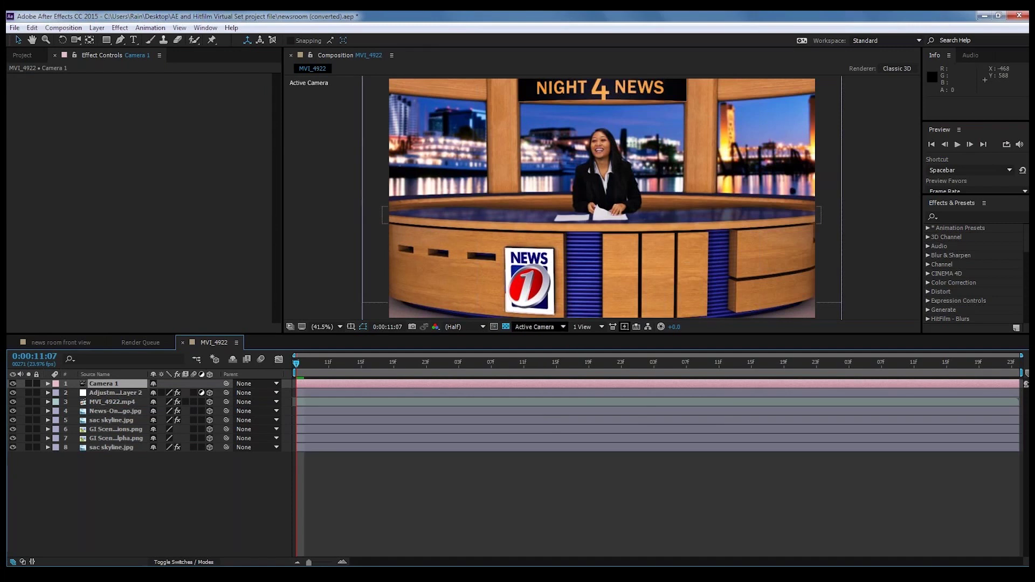
In the Top view, push the bottommost sac skyline.jpg layer back to a Z position of about 356, and check it through the Active Camera
click(563, 328)
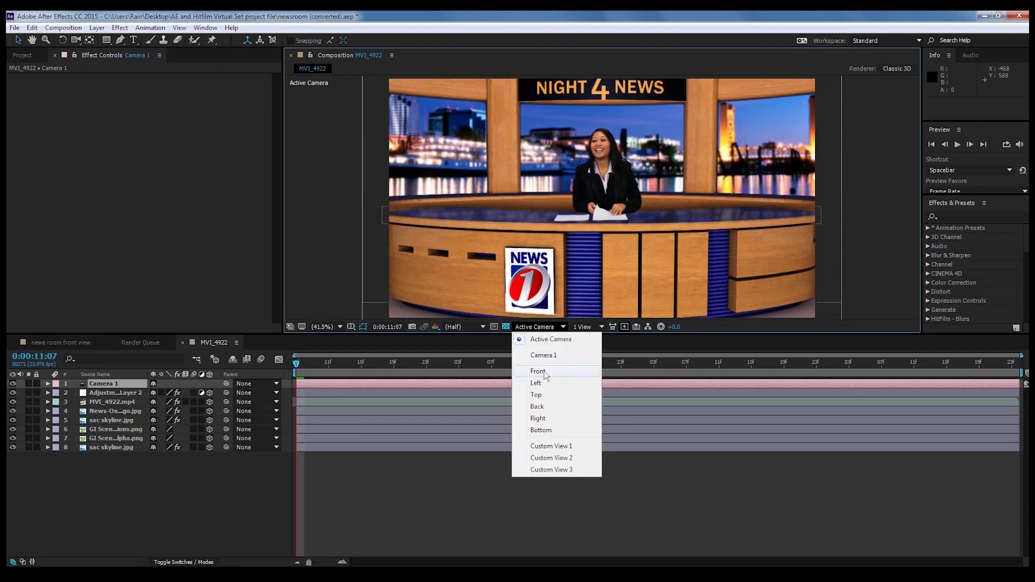
click(536, 394)
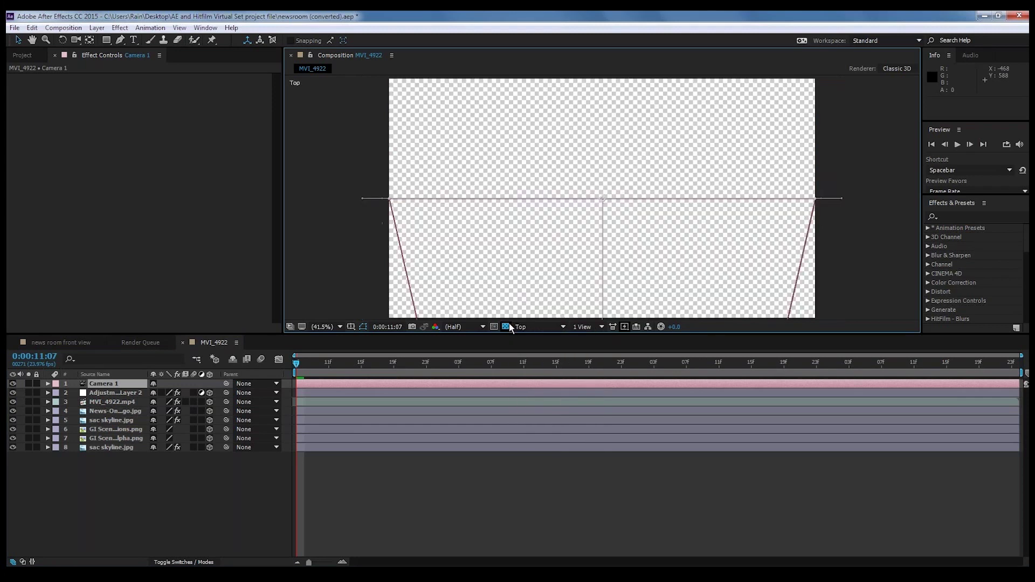
scroll(494, 248, down, 5)
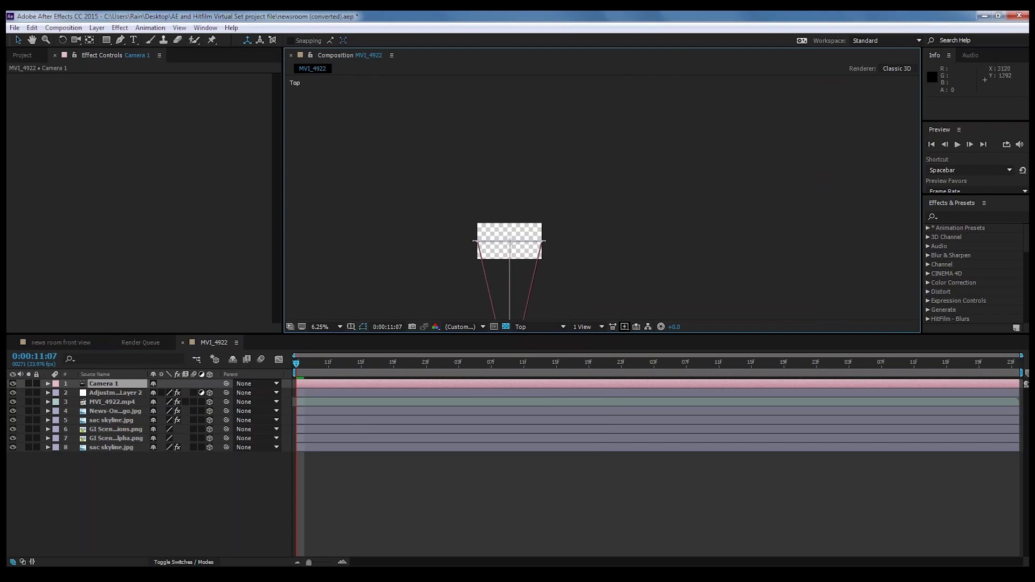
drag(587, 265, 636, 164)
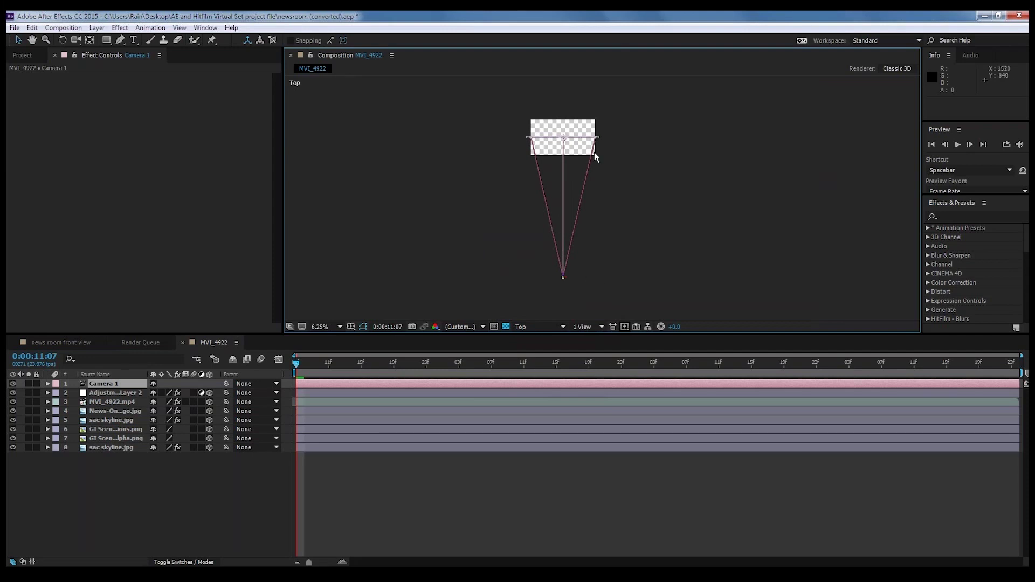
scroll(587, 132, up, 6)
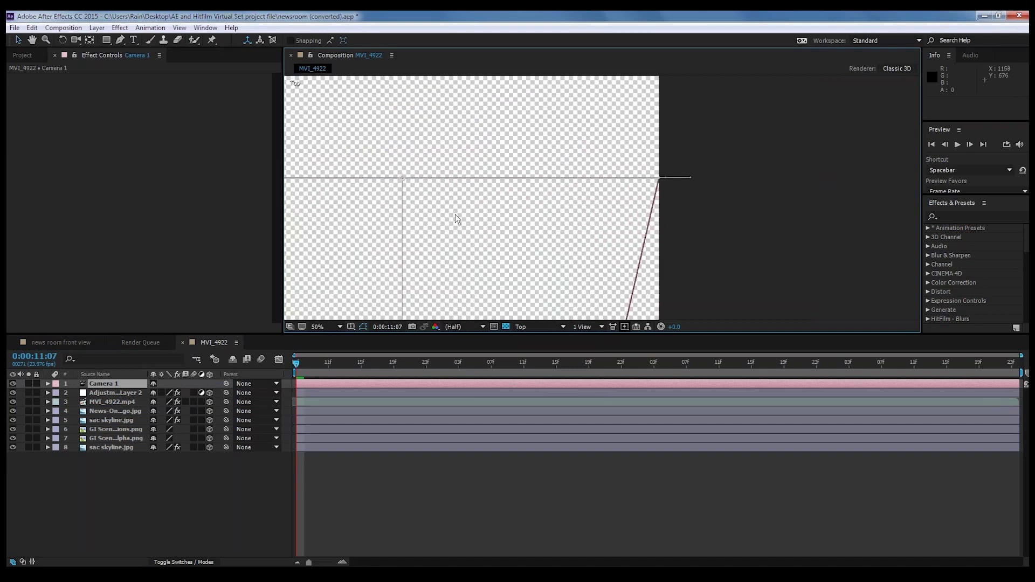
key(h)
drag(446, 207, 631, 212)
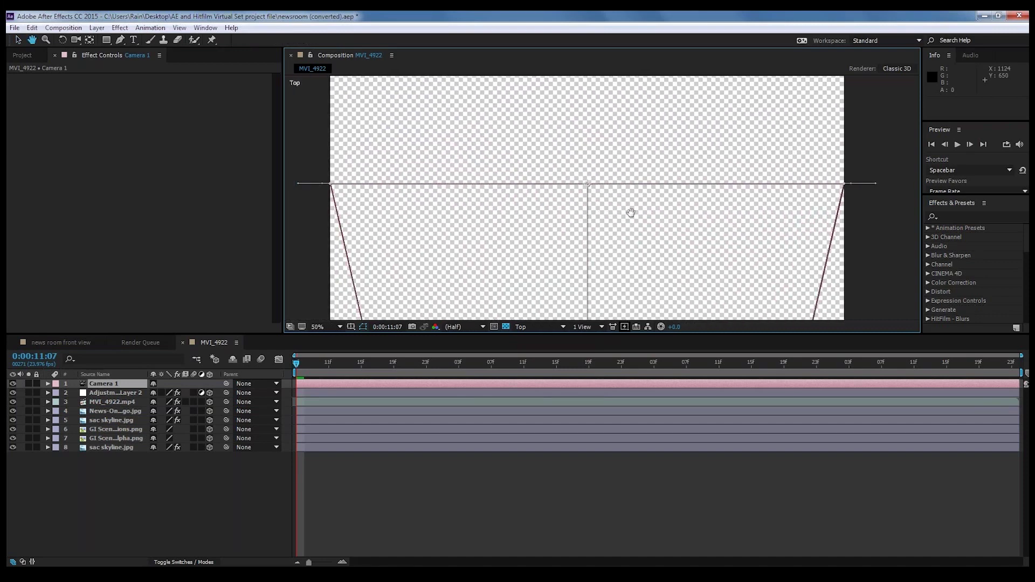
key(v)
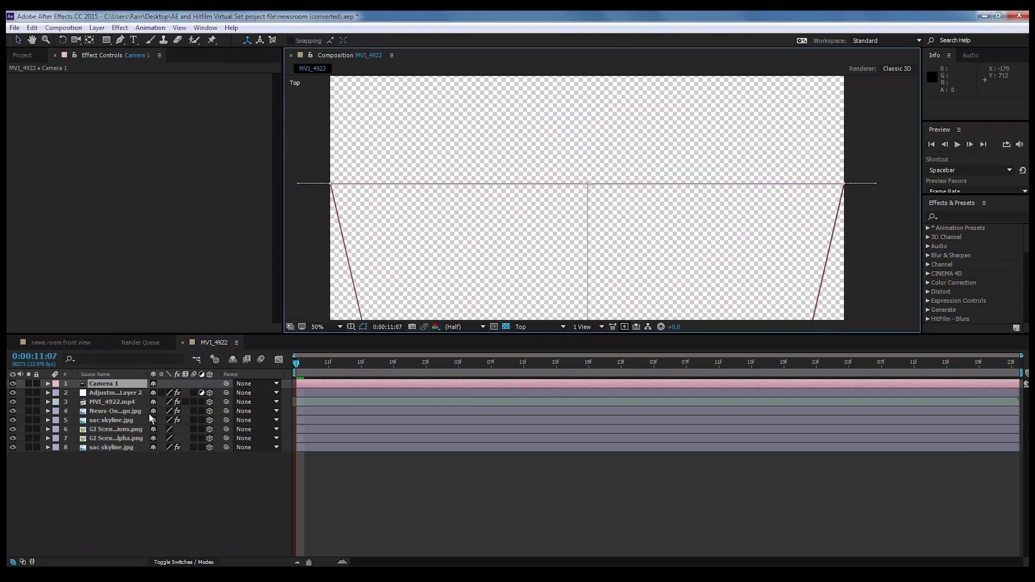
click(107, 448)
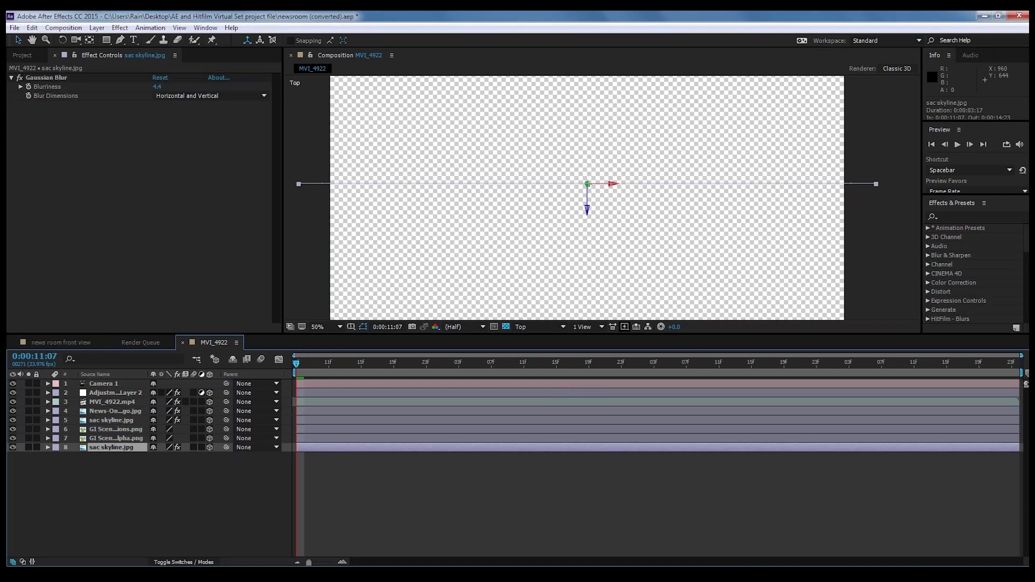
drag(588, 209, 586, 114)
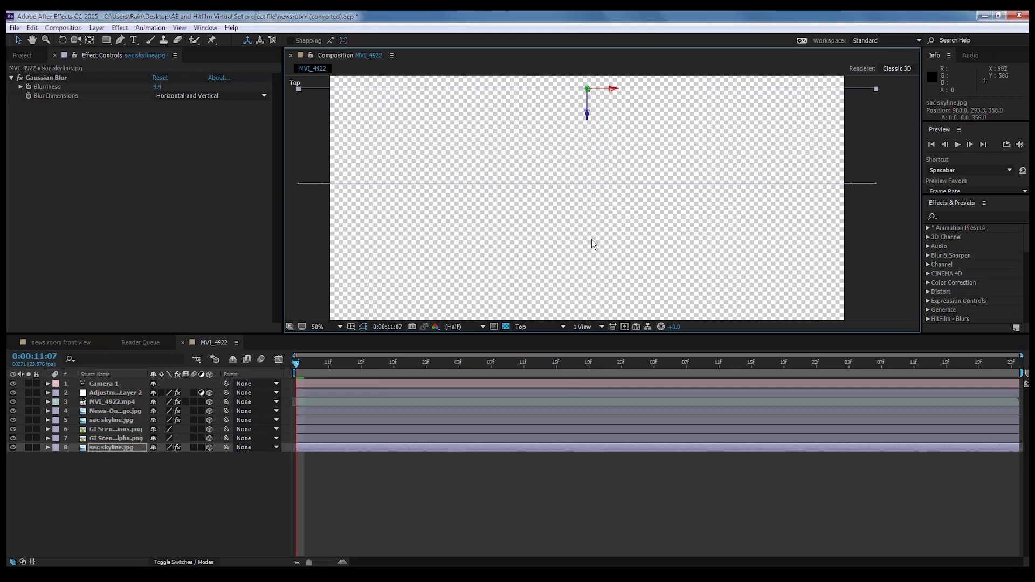
click(562, 326)
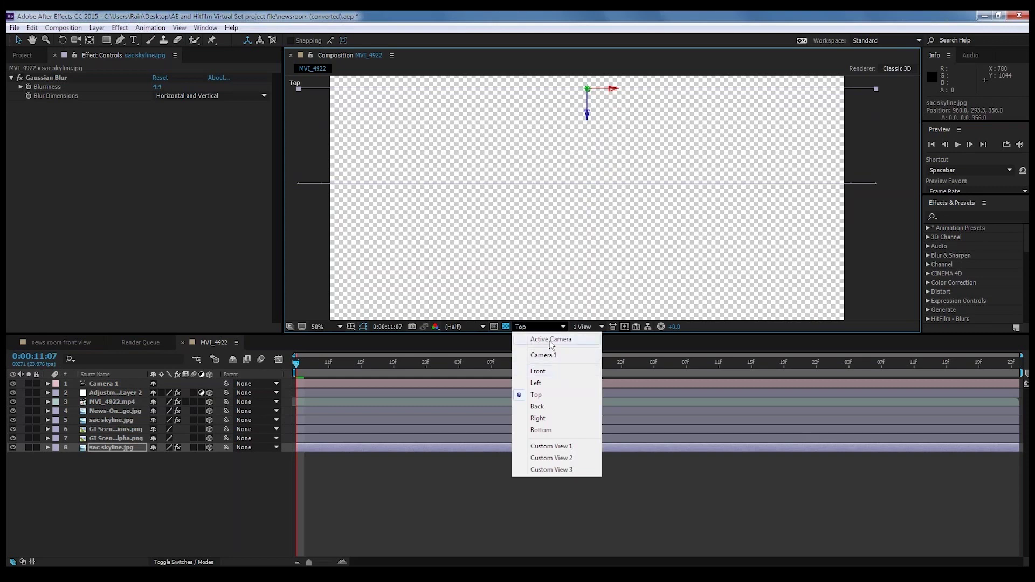
click(551, 340)
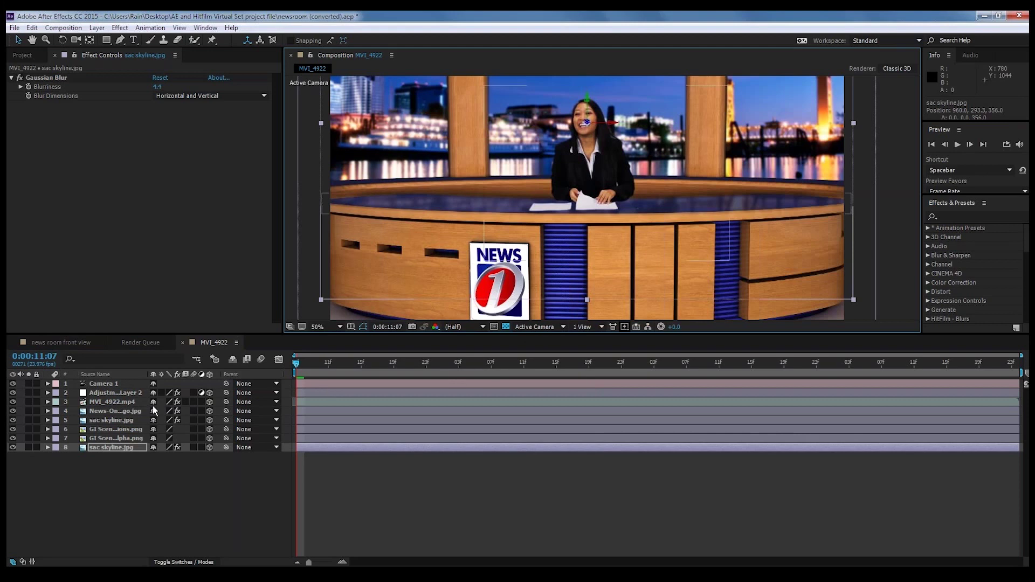
Move the bottommost skyline layer farther back to a Z position of about 504 in the Top view, and check it through the Active Camera
click(553, 327)
click(542, 396)
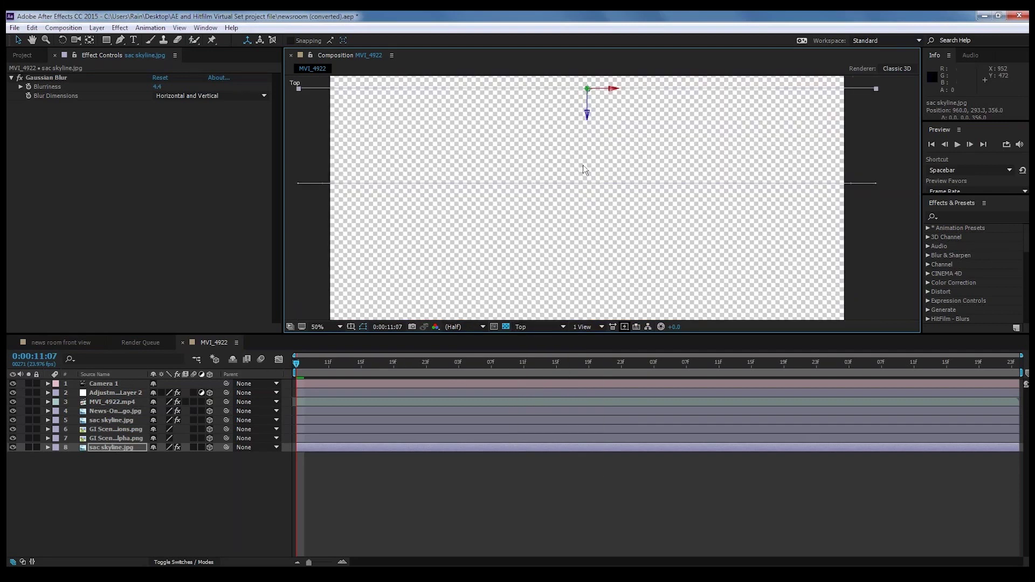
scroll(566, 195, down, 2)
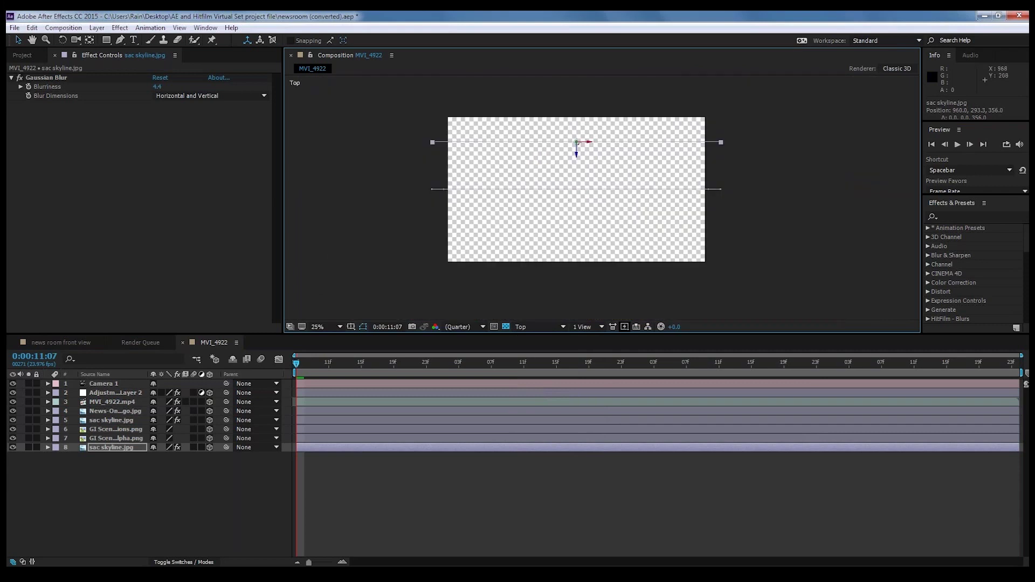
drag(577, 156, 577, 134)
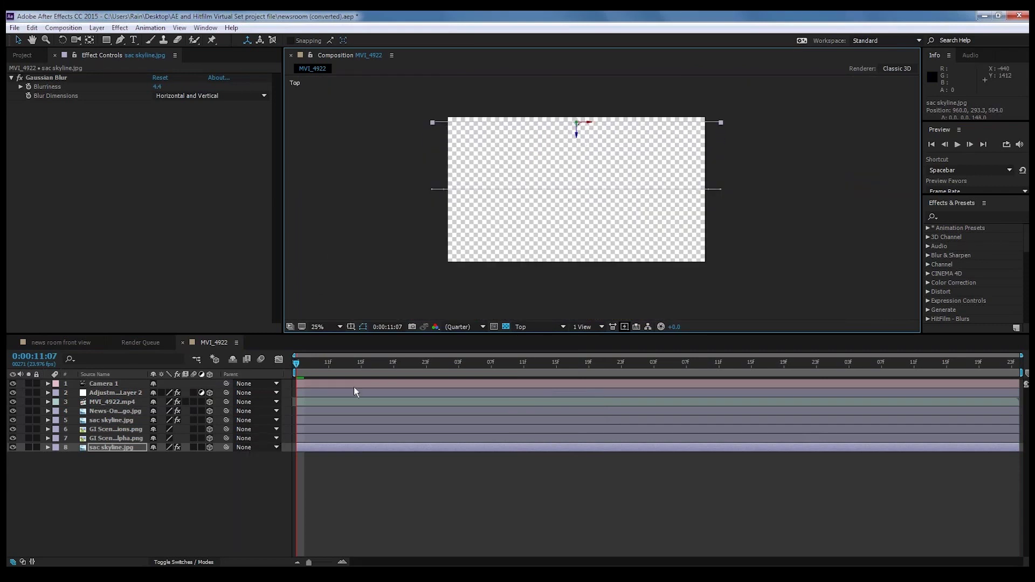
click(539, 327)
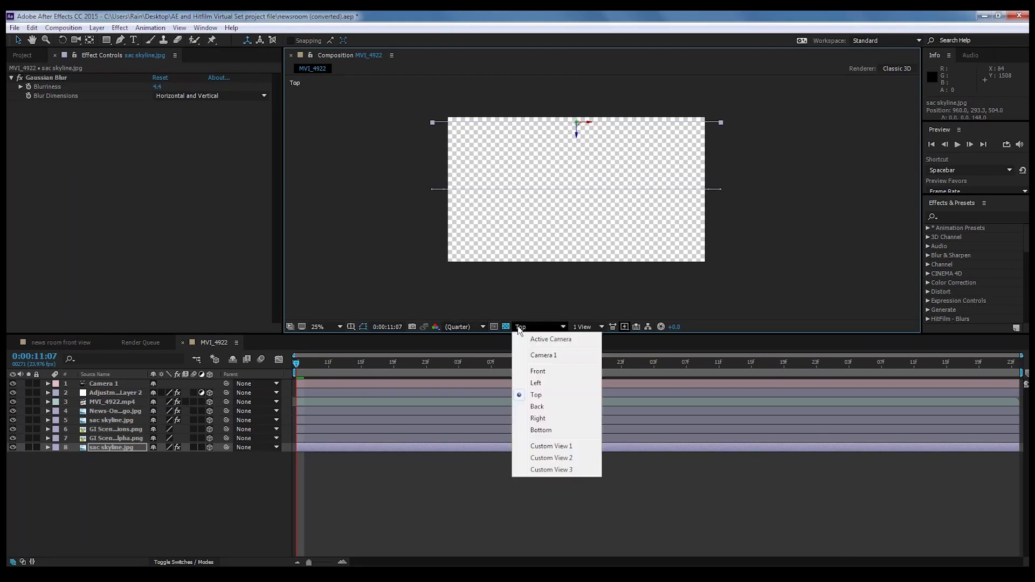
click(540, 340)
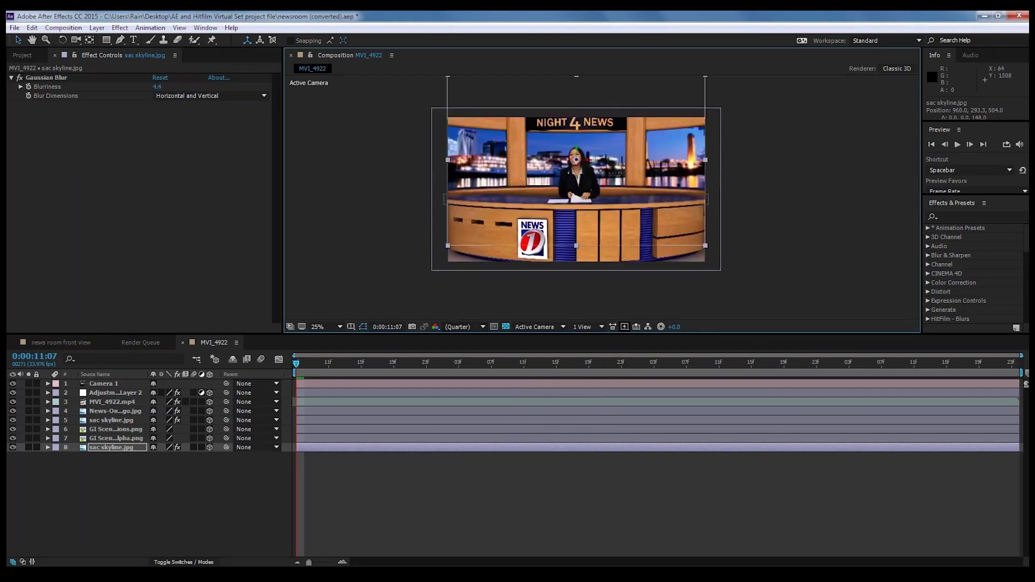
scroll(590, 202, up, 2)
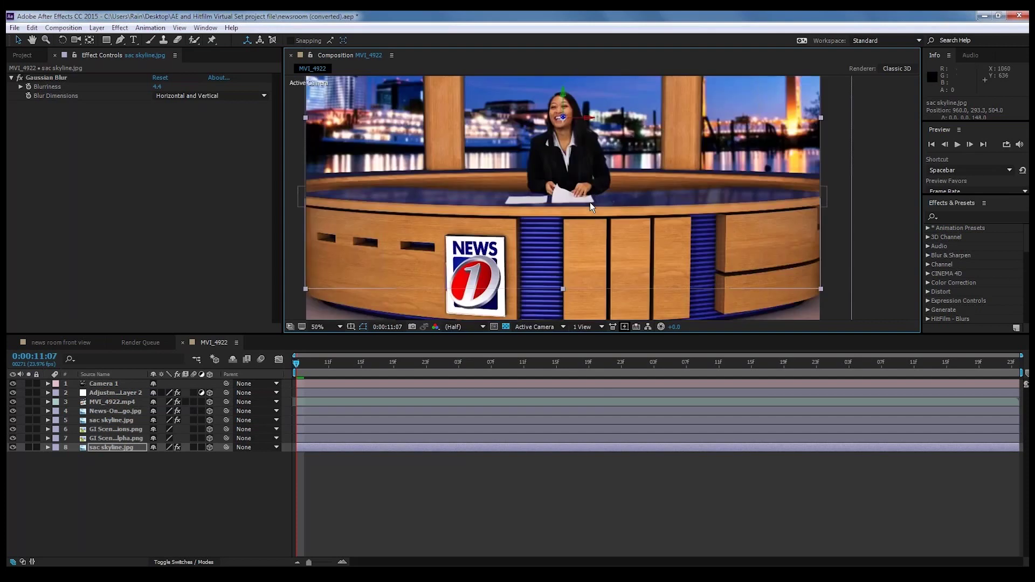
scroll(597, 196, down, 2)
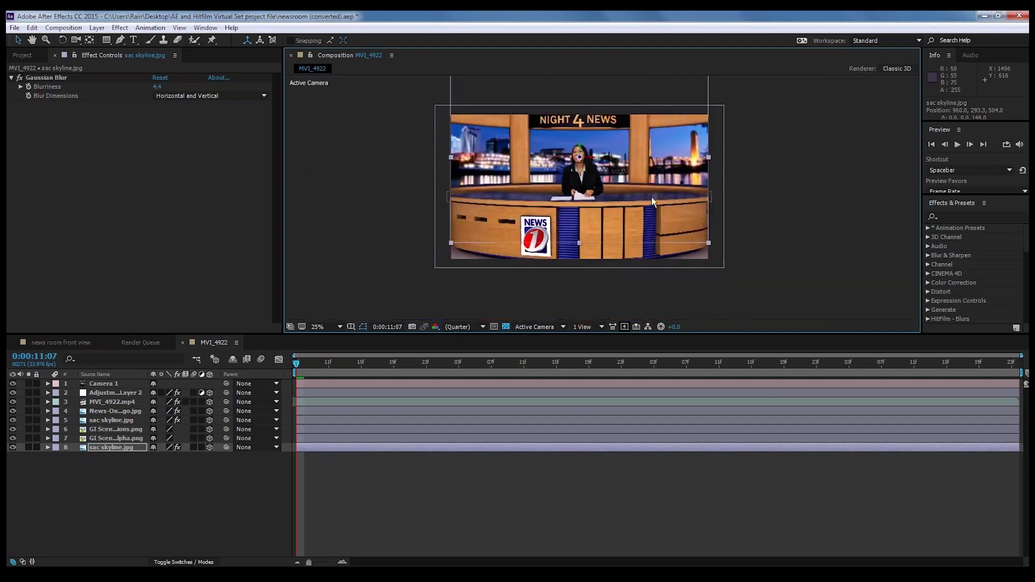
scroll(591, 144, up, 2)
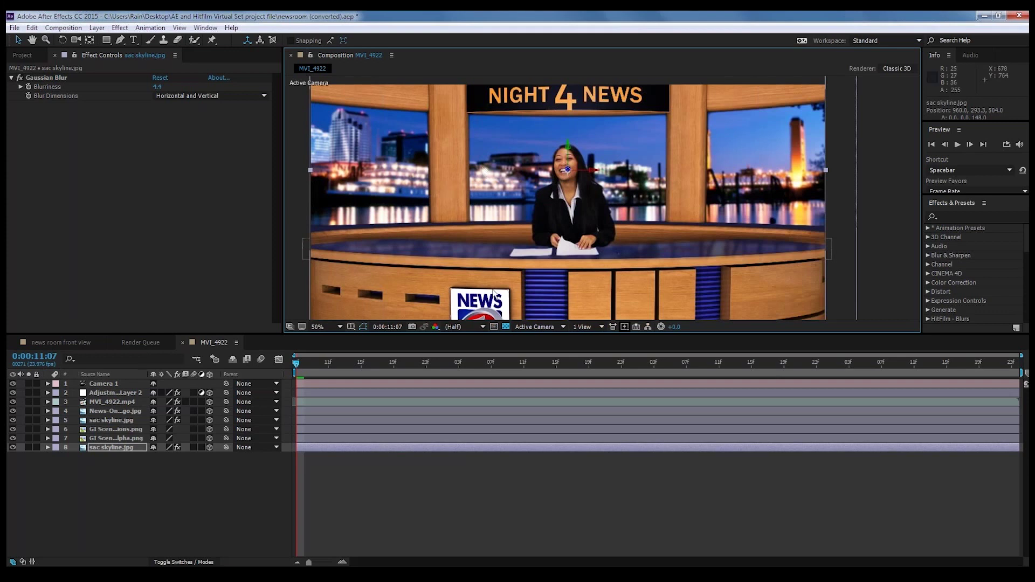
Keyframe Camera 1's Position at 0:00:11:07, and at 0:00:13:04 set it to 753.0, 540.0, -3287.7
click(48, 384)
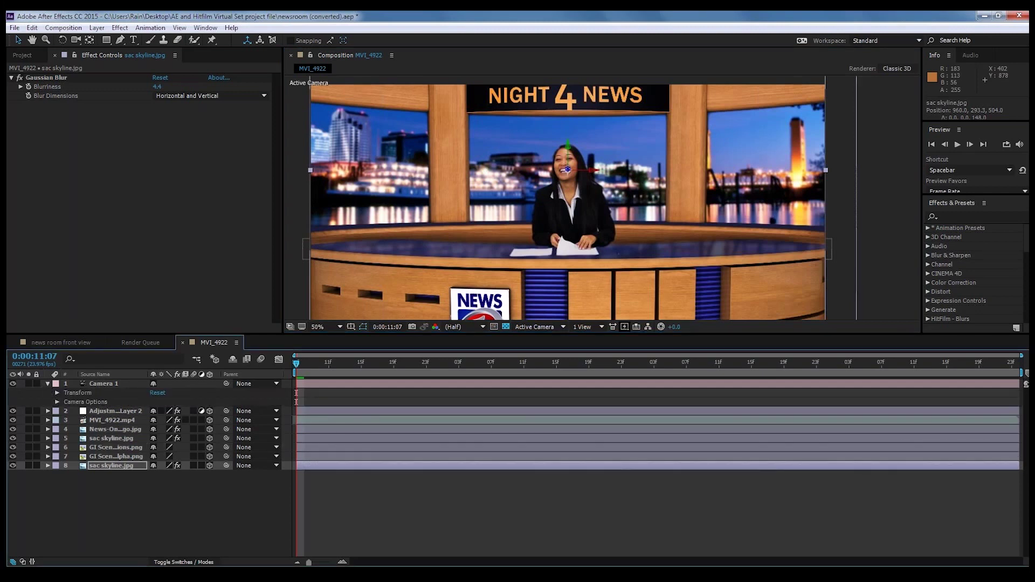
click(57, 393)
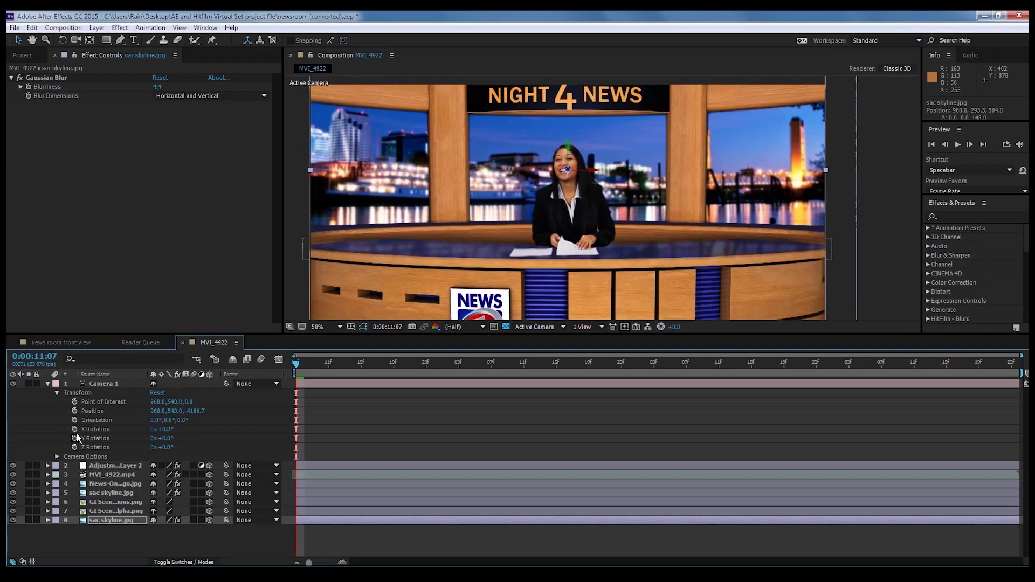
click(75, 412)
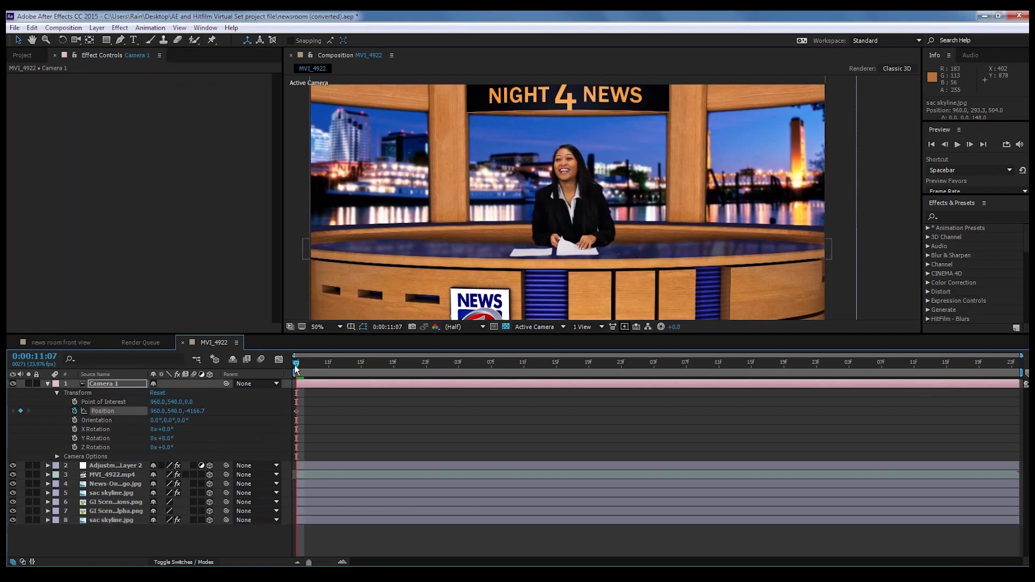
drag(296, 364, 663, 375)
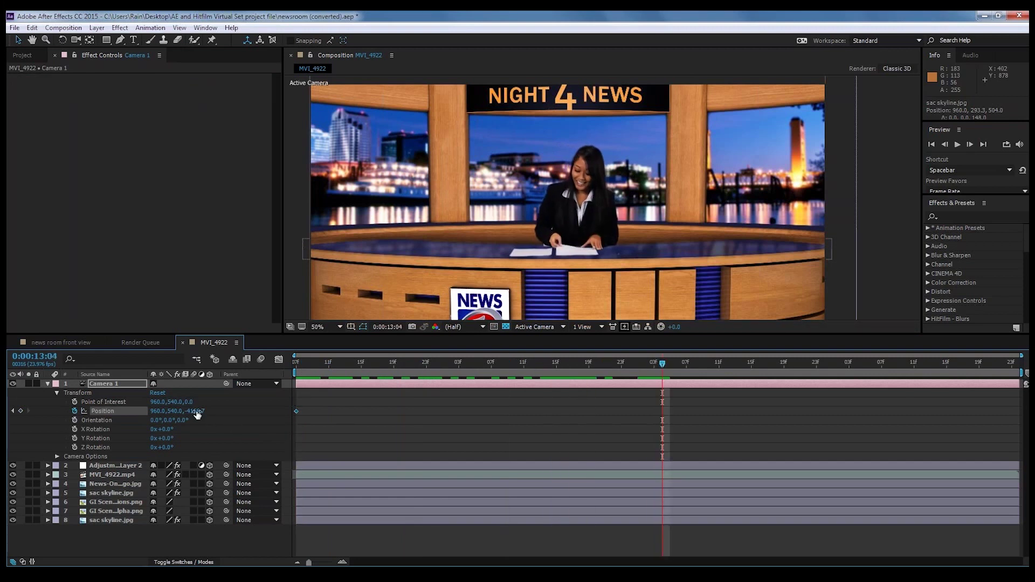
drag(198, 414, 677, 425)
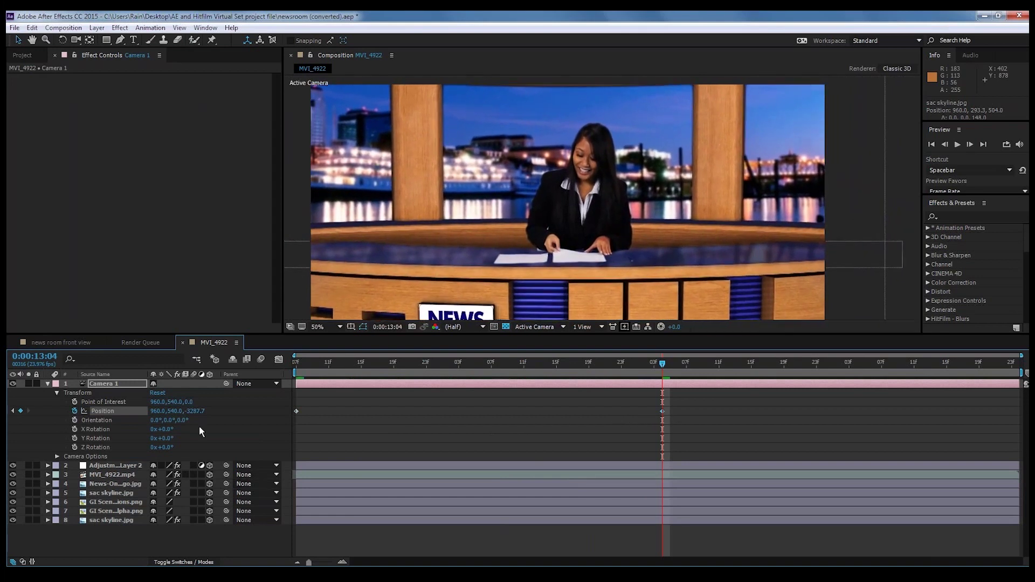
drag(160, 414, 34, 399)
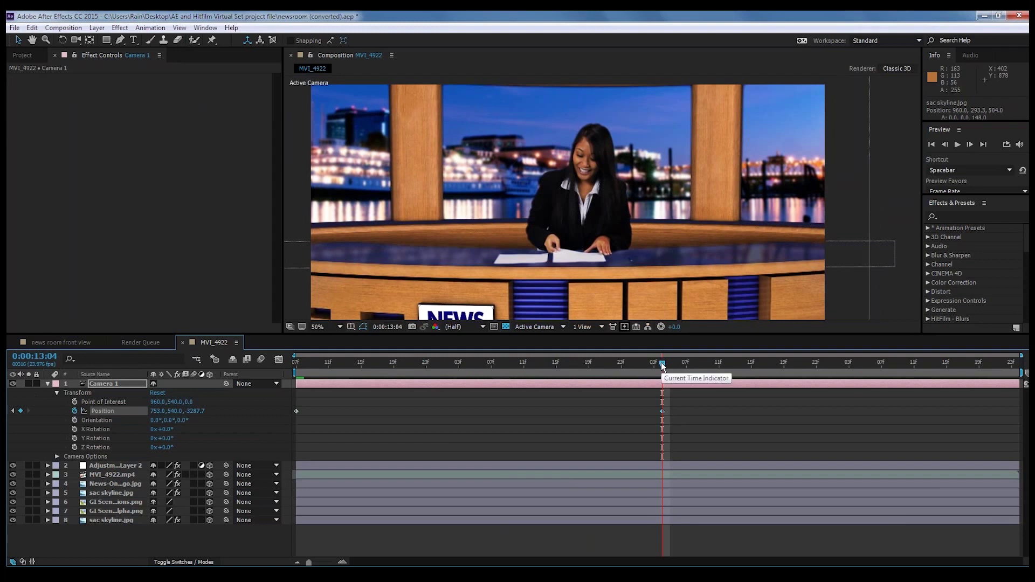
Fit the composition in the viewer and preview the Camera 1 move from 0:00:11:07
drag(663, 368, 296, 365)
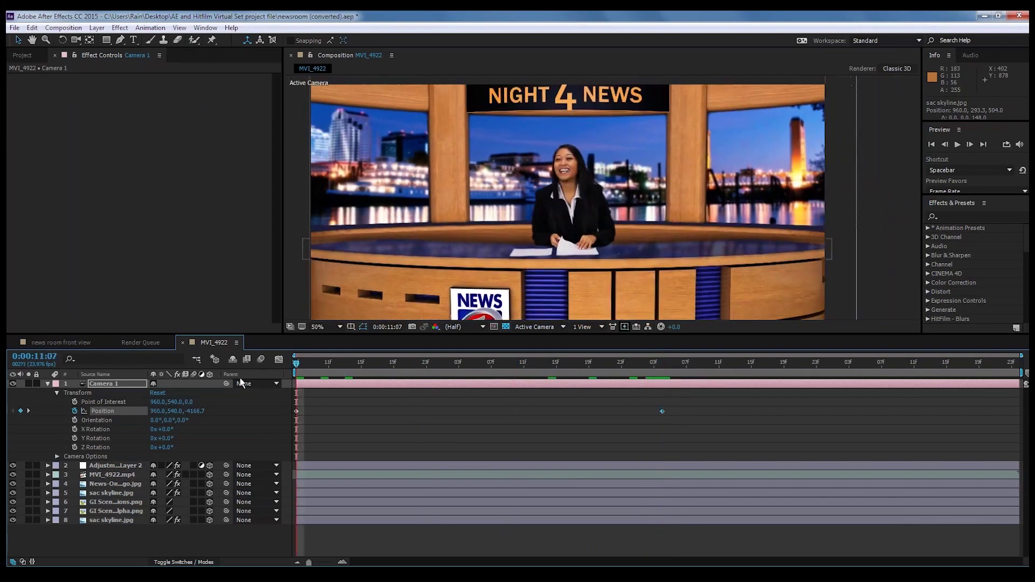
click(339, 326)
click(345, 351)
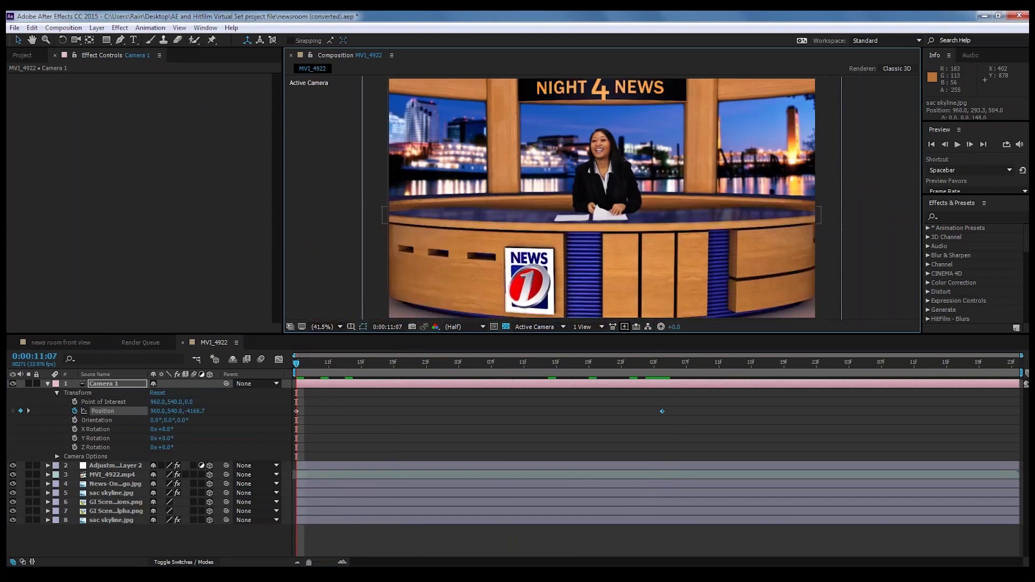
click(47, 384)
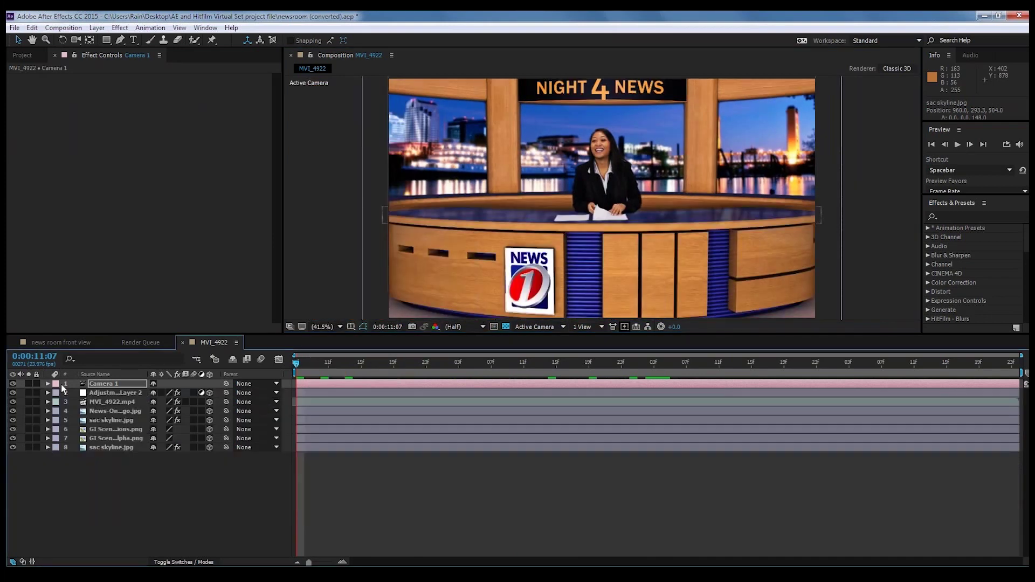
click(47, 384)
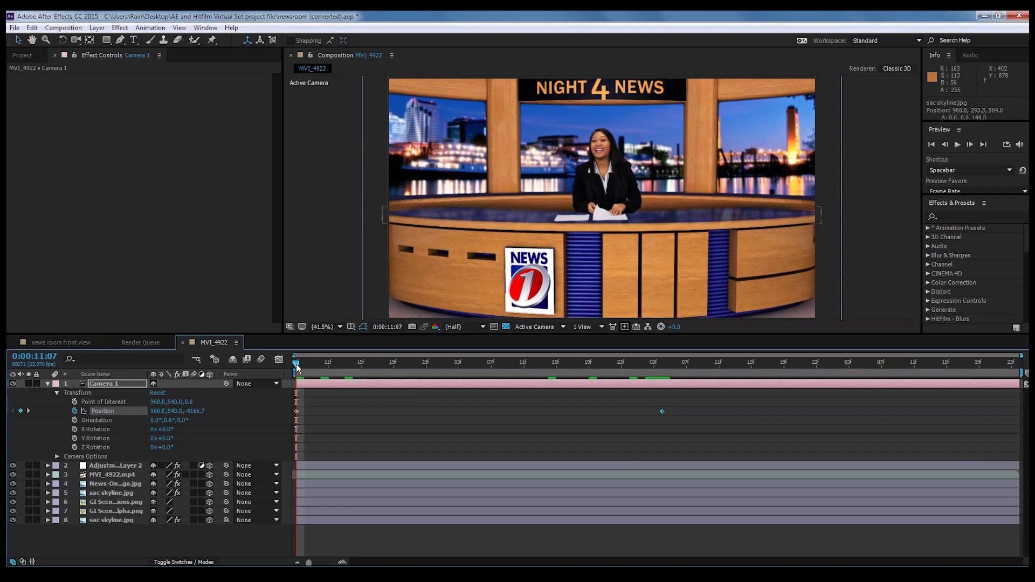
key(space)
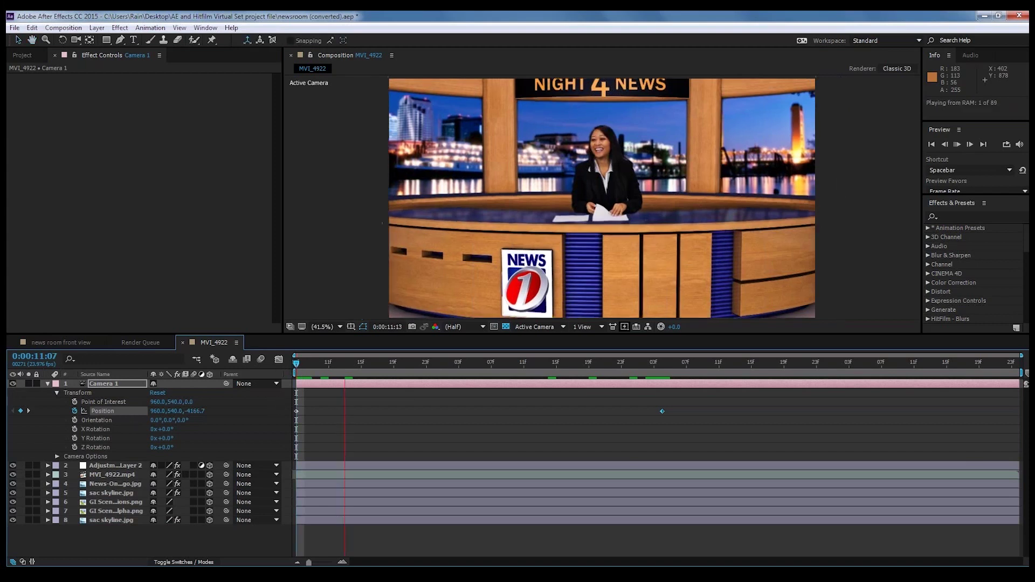
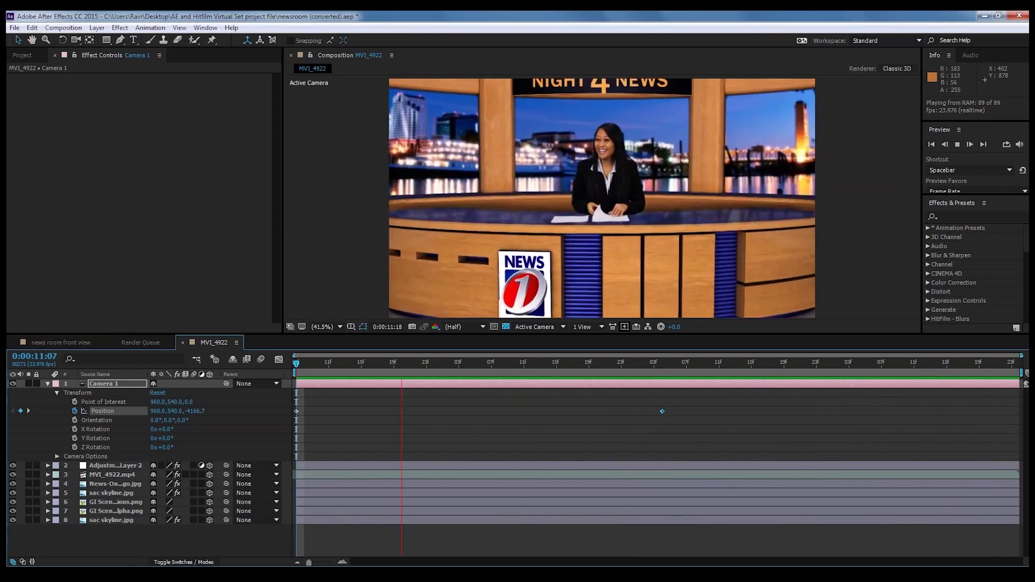
key(space)
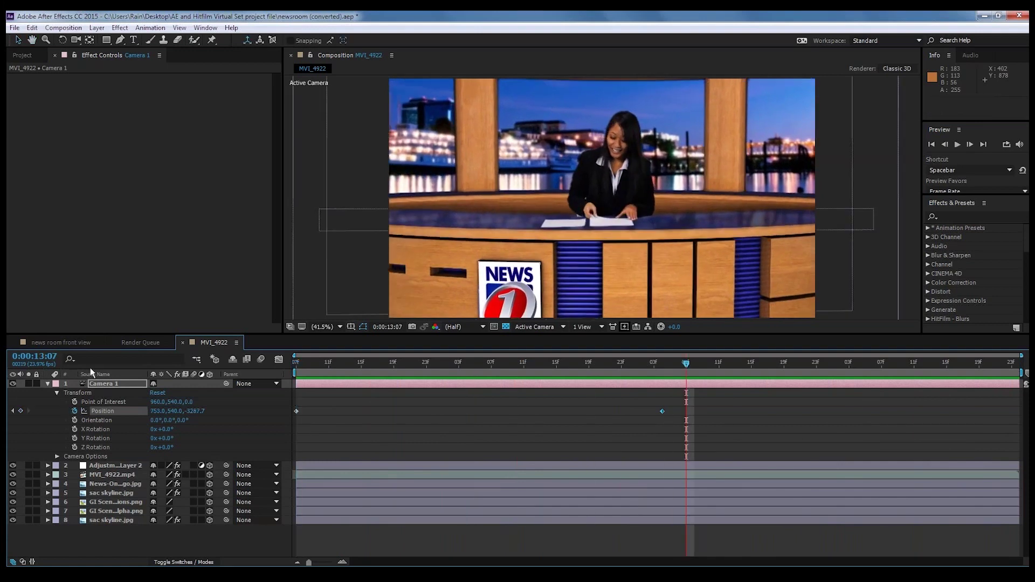
Collapse and deselect the Camera 1 layer, and move the playhead back to 0:00:11:10
click(47, 384)
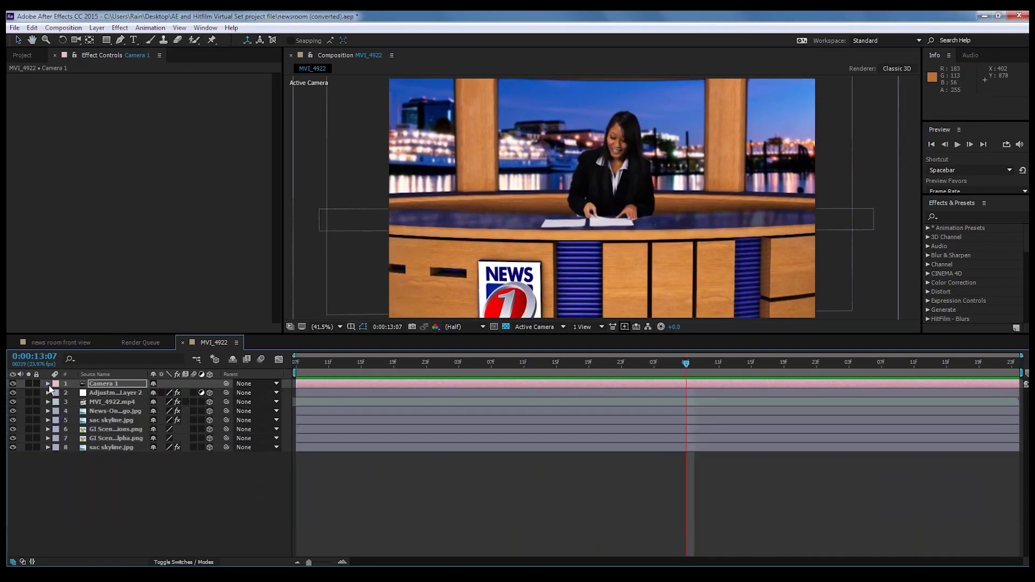
click(138, 492)
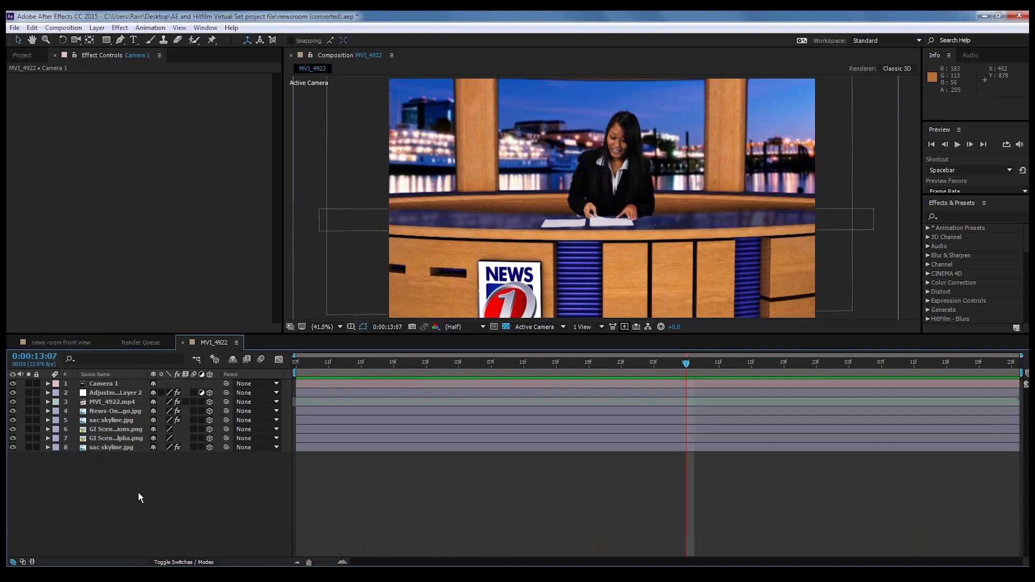
click(319, 364)
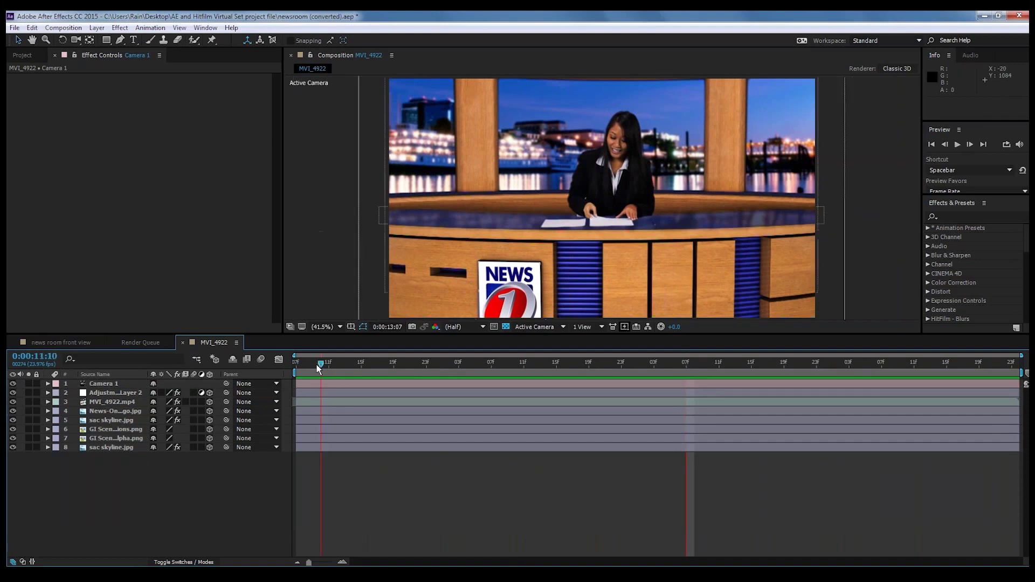
drag(316, 364, 268, 370)
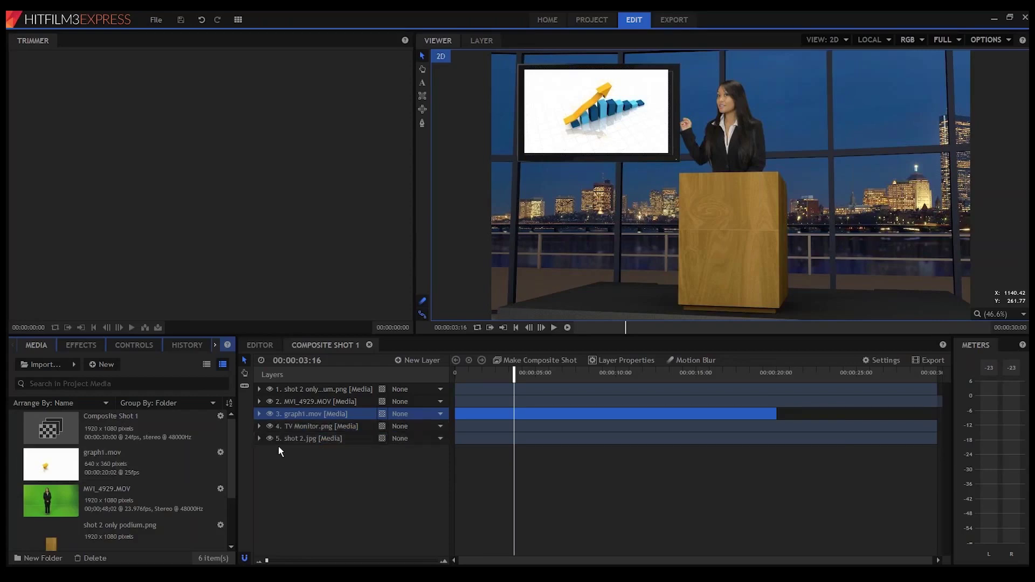
Switch to HitFilm 3 Express and toggle the MVI_4929.MOV layer's visibility off and on to inspect the presenter behind the podium
click(294, 392)
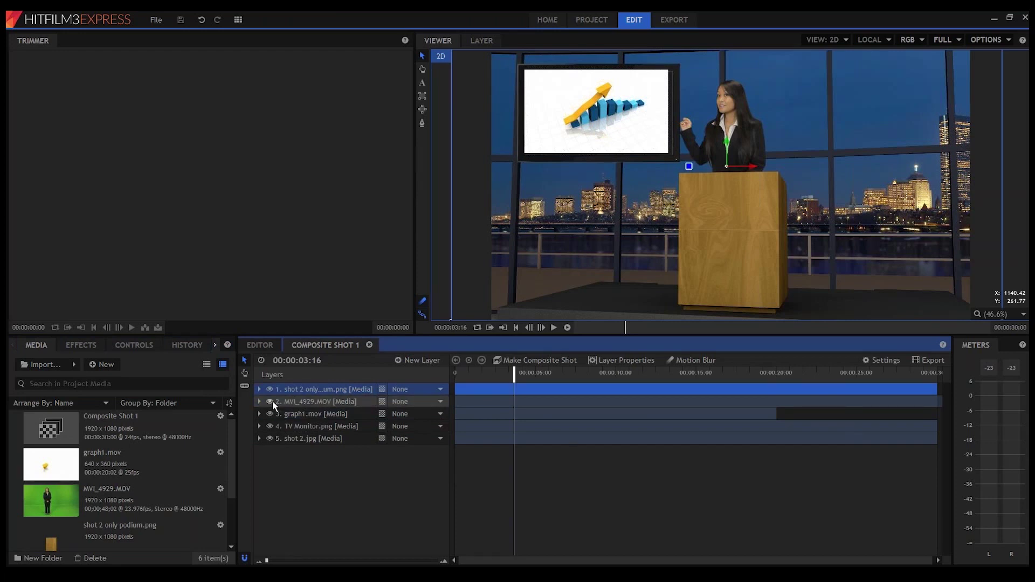
click(270, 401)
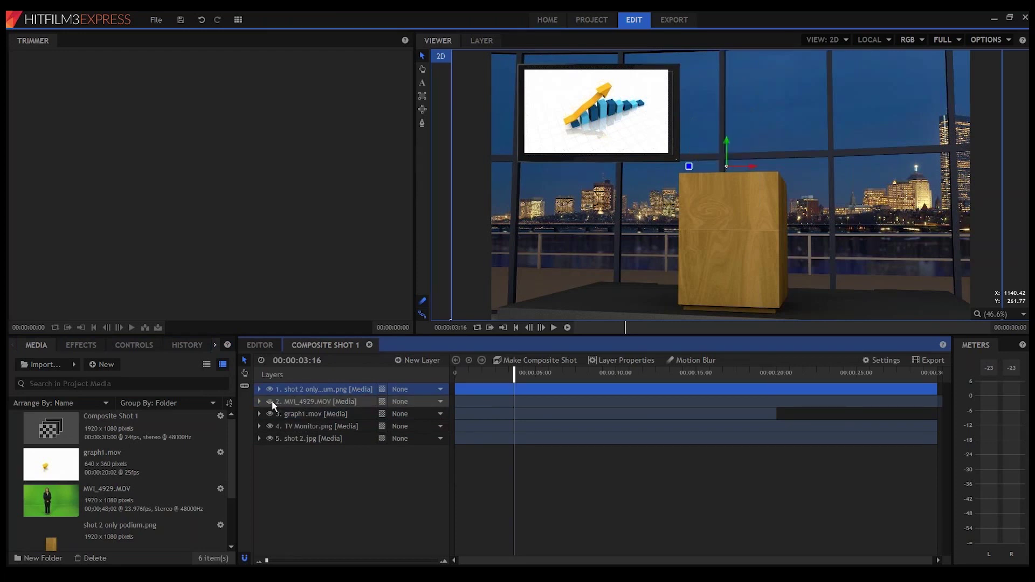
click(270, 401)
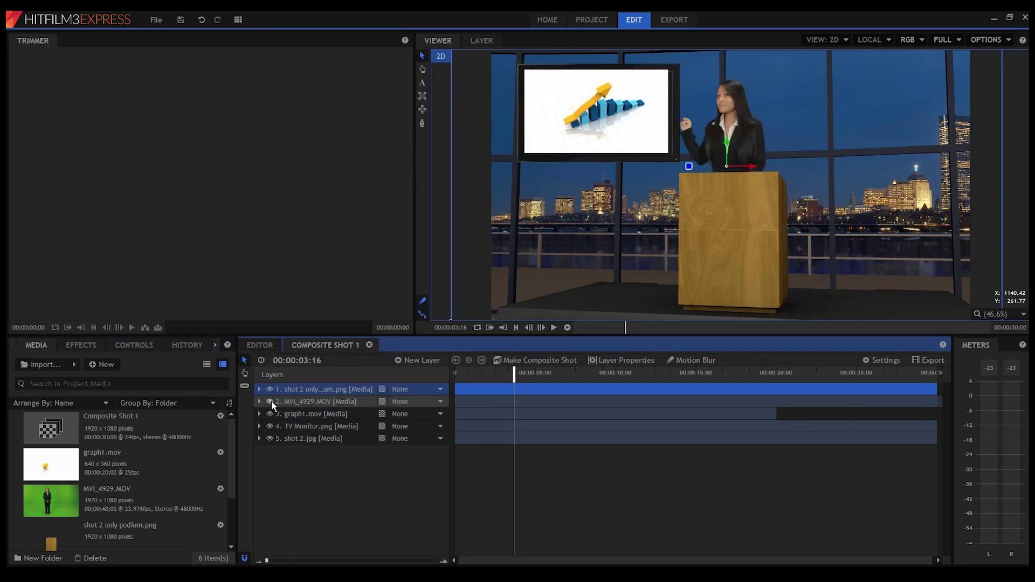
Hide the graph1.mov and TV Monitor.png layers, and toggle the shot 2.jpg background off and back on
click(298, 418)
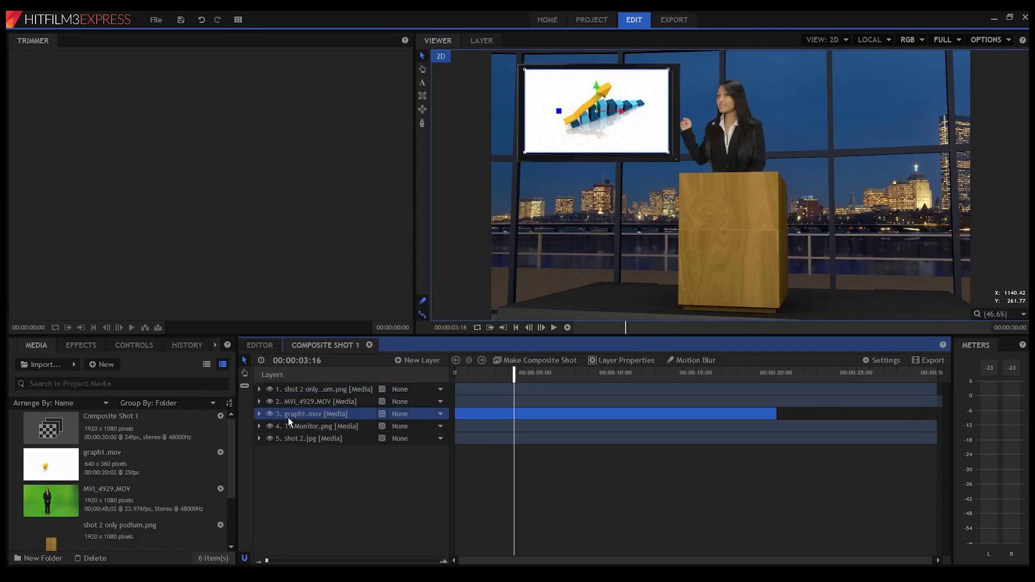
click(269, 413)
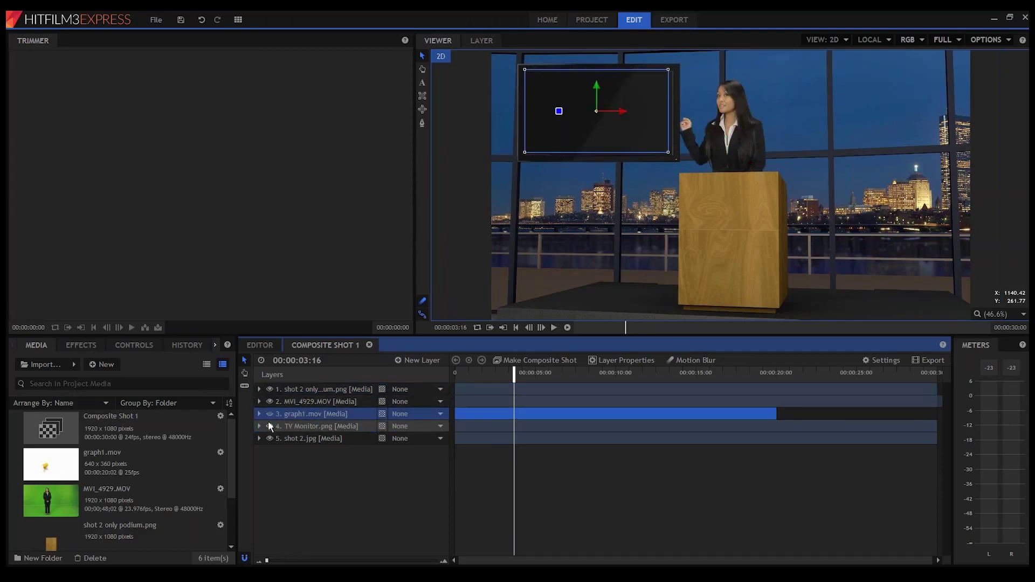
click(269, 426)
click(269, 437)
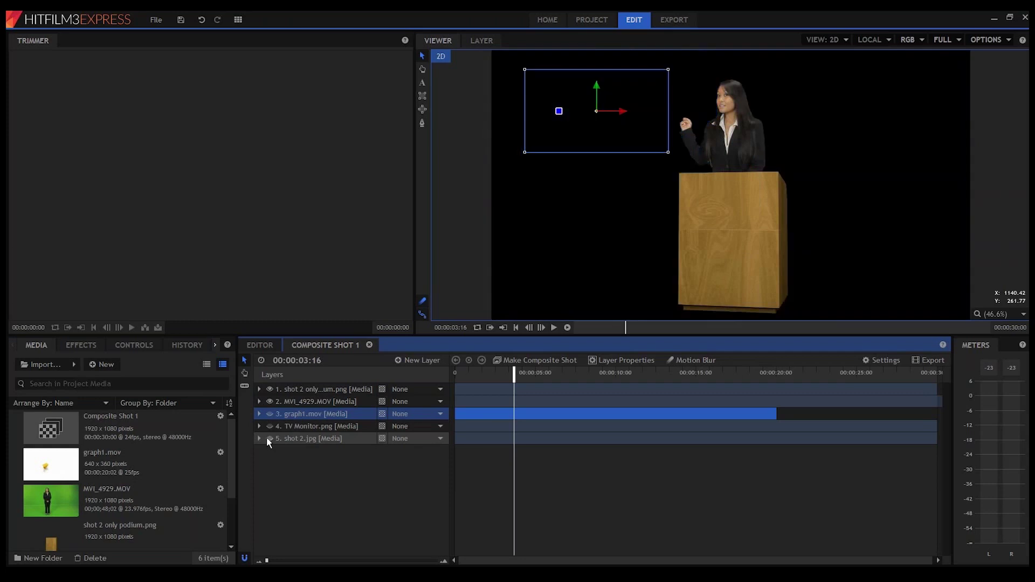
click(270, 438)
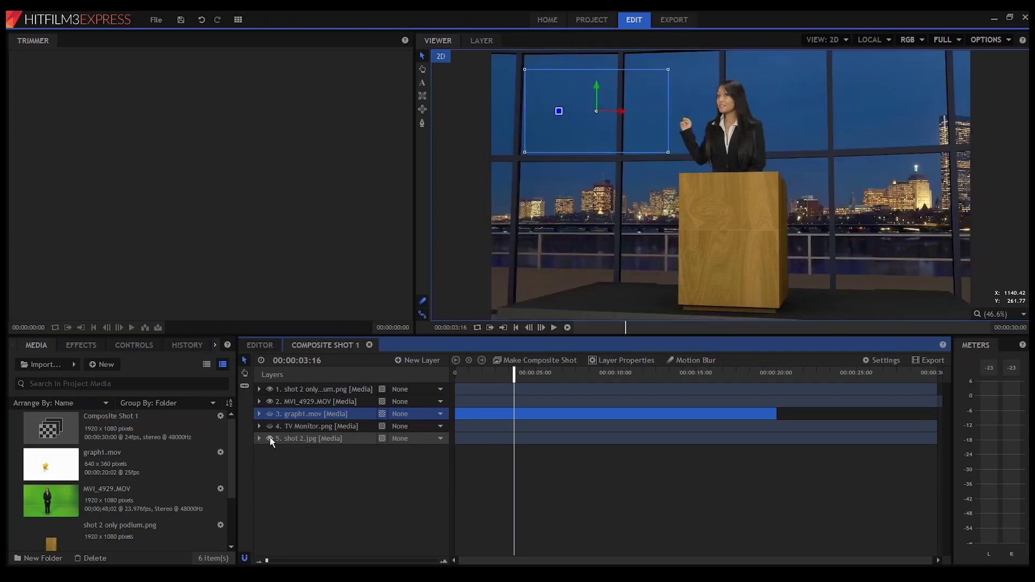
Toggle the podium layer off and on, then select MVI_4929.MOV and scrub to 0:00:04:14 to examine the presenter
click(267, 392)
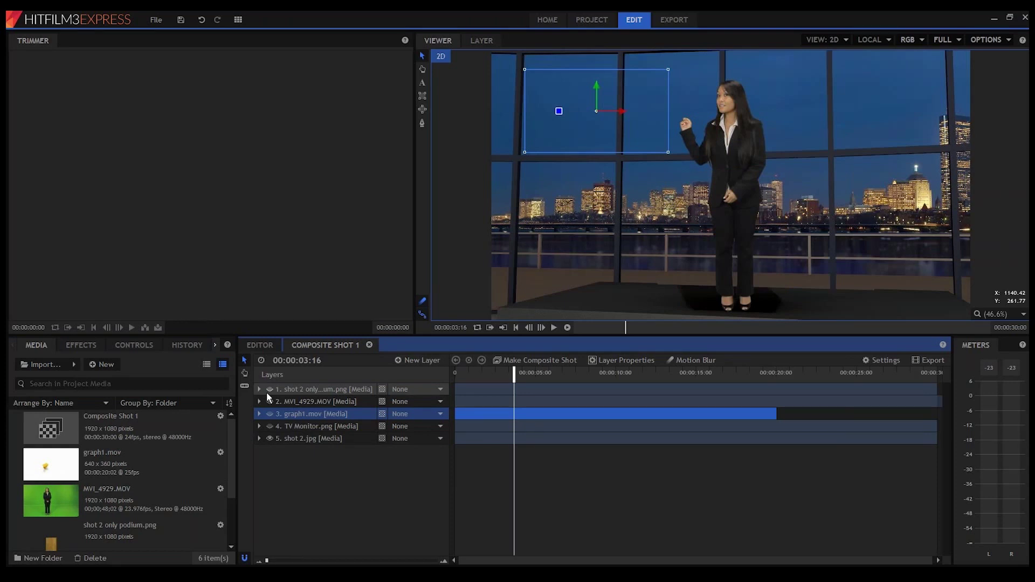
click(271, 390)
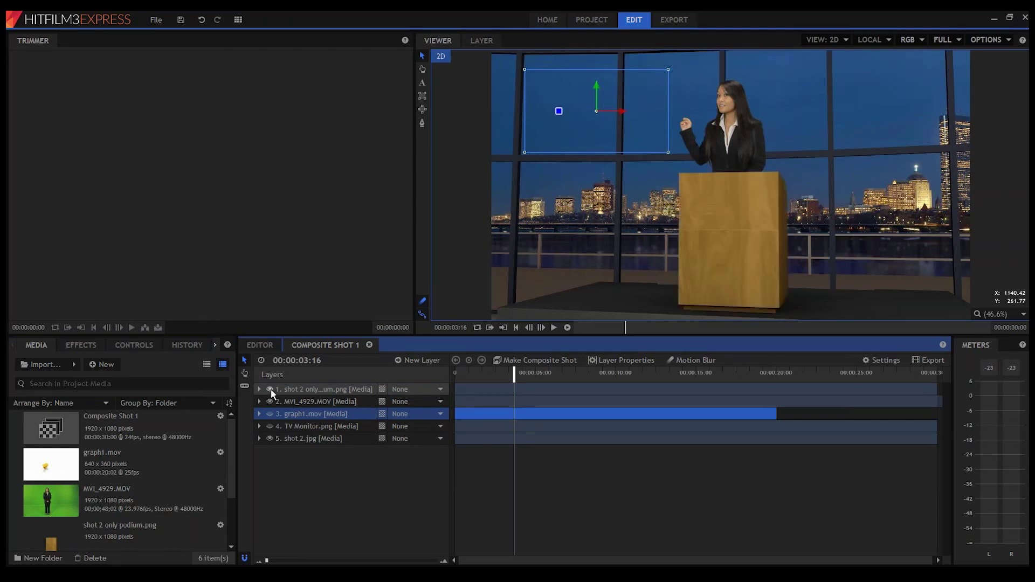
click(303, 403)
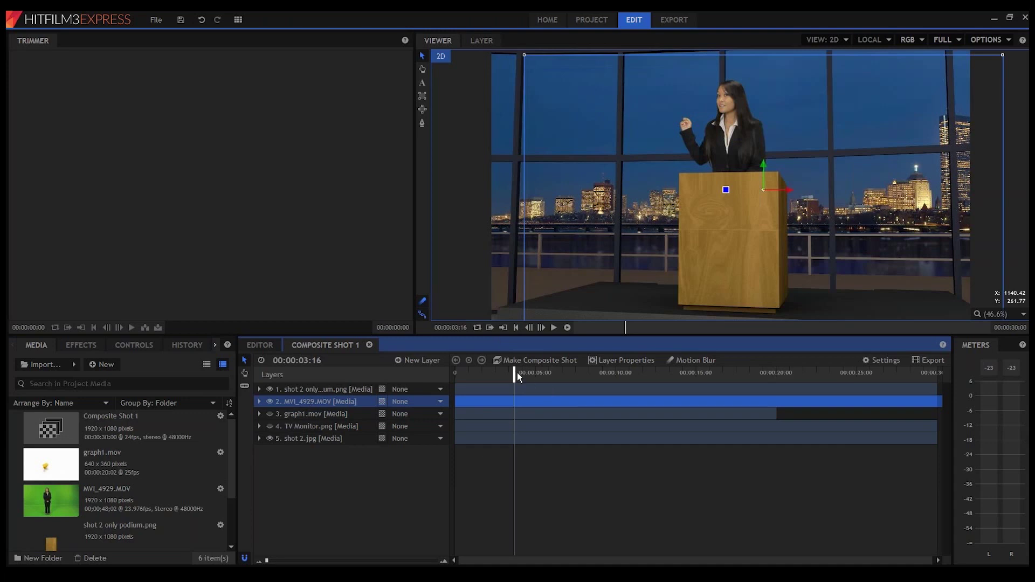
mouse_move(516, 373)
mouse_down()
mouse_move(713, 386)
mouse_move(532, 384)
mouse_up()
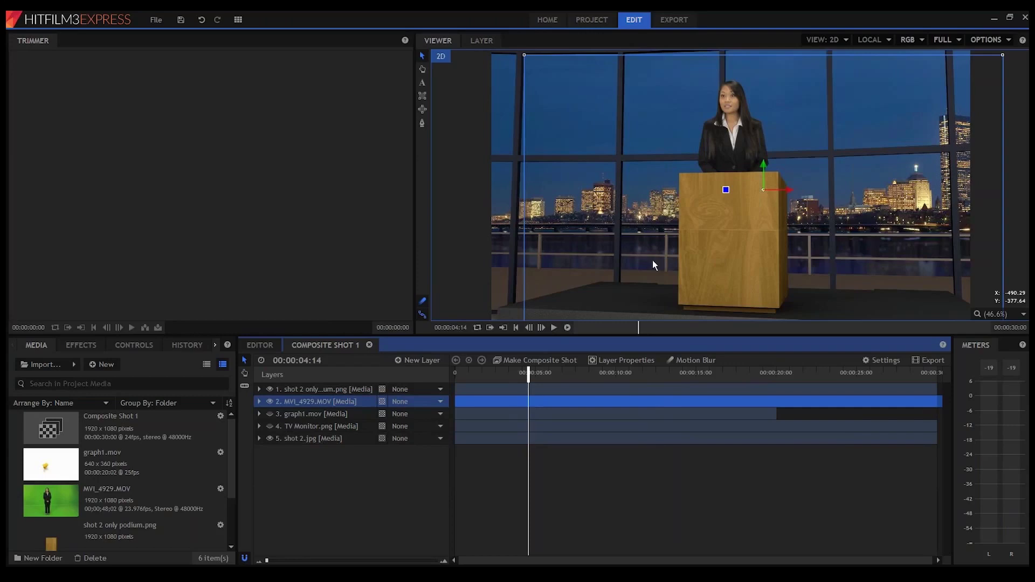
Turn on the visibility of the TV Monitor.png layer and the graph1.mov layer above it
click(293, 425)
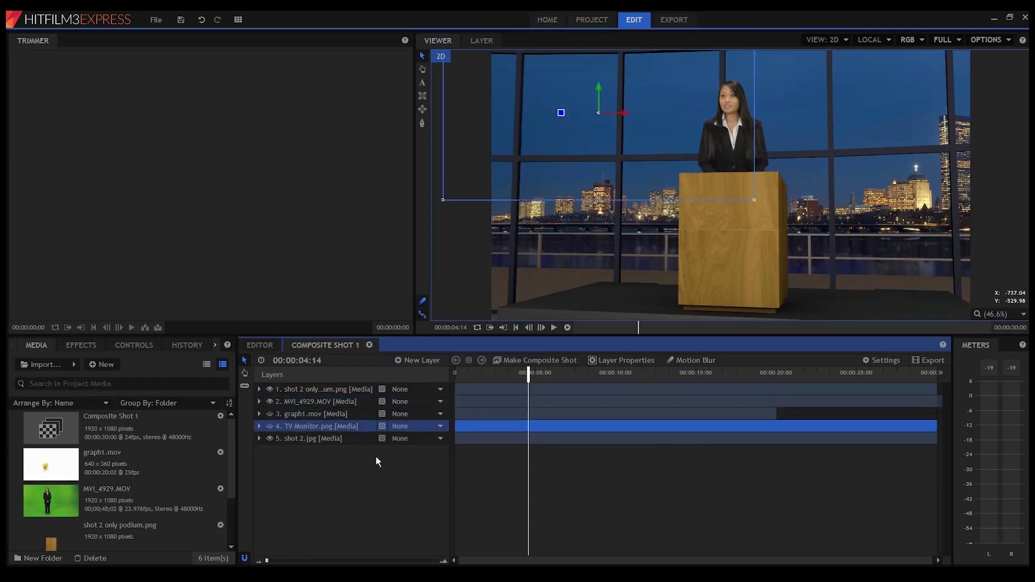
click(269, 426)
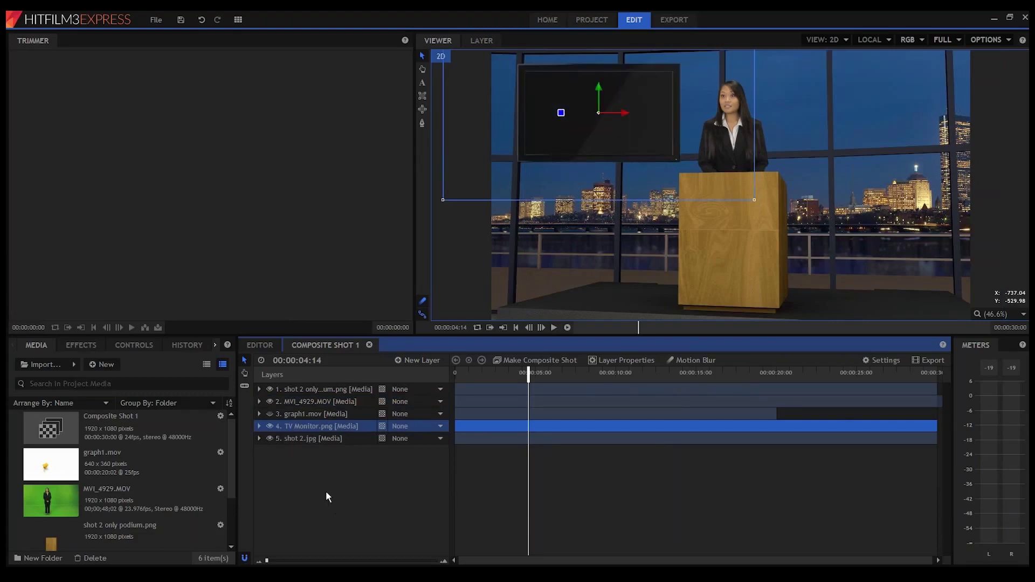
click(302, 414)
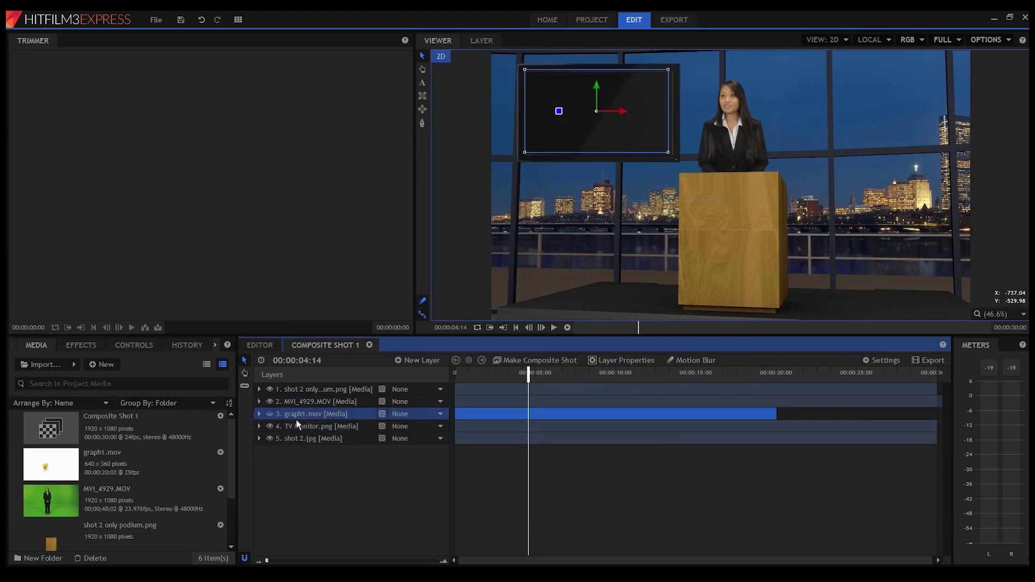
click(270, 414)
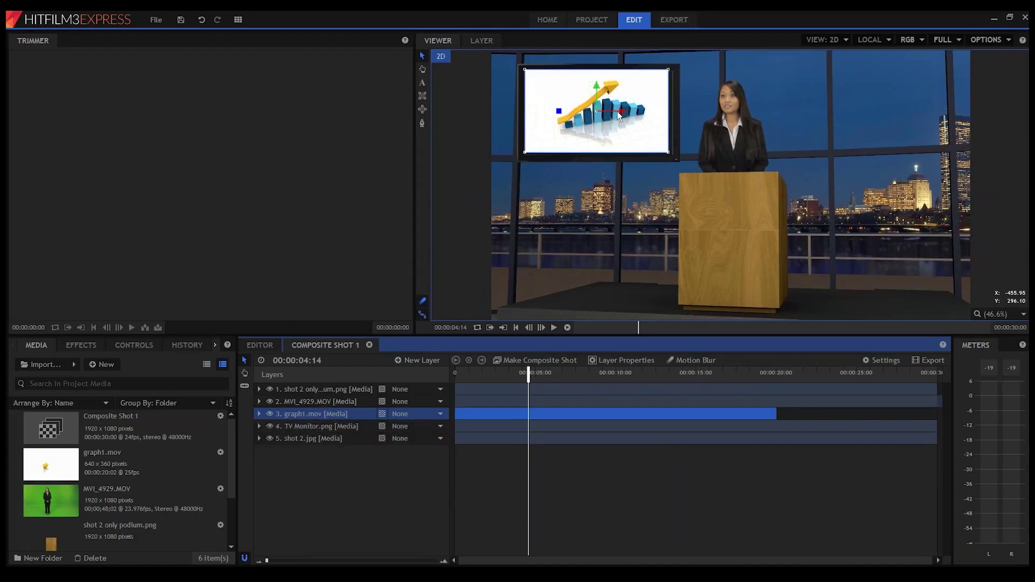
Nudge graph1.mov to an X position of about -536.4, scale it to 93.0% by 95.8%, and collapse and deselect the layer
drag(620, 116, 621, 116)
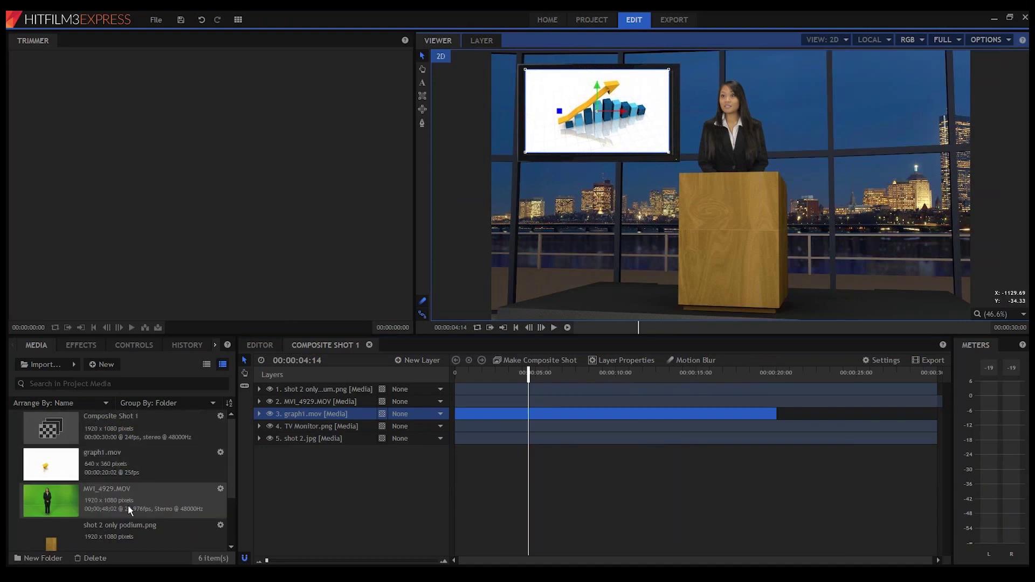
click(304, 416)
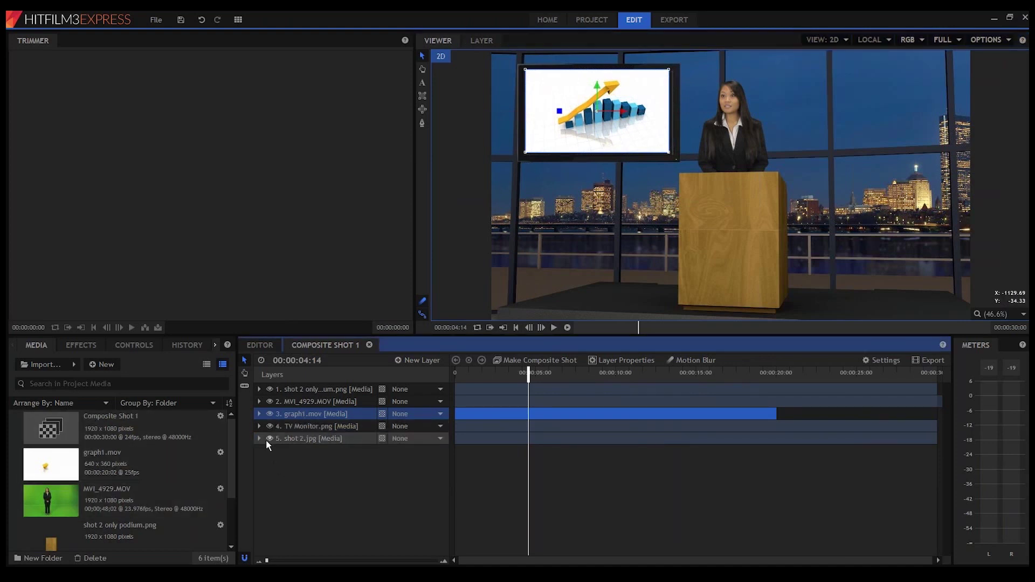
click(258, 413)
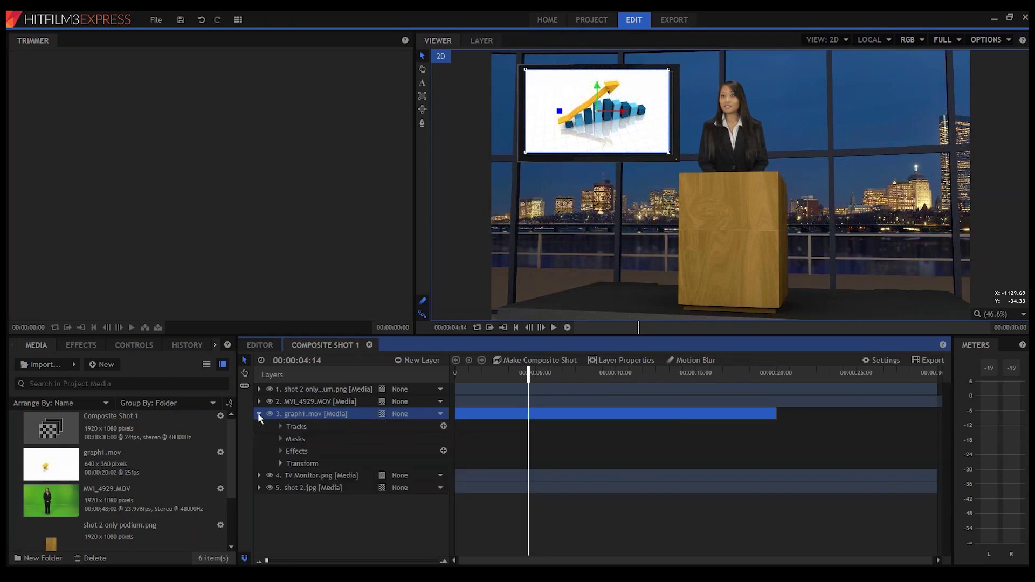
click(281, 463)
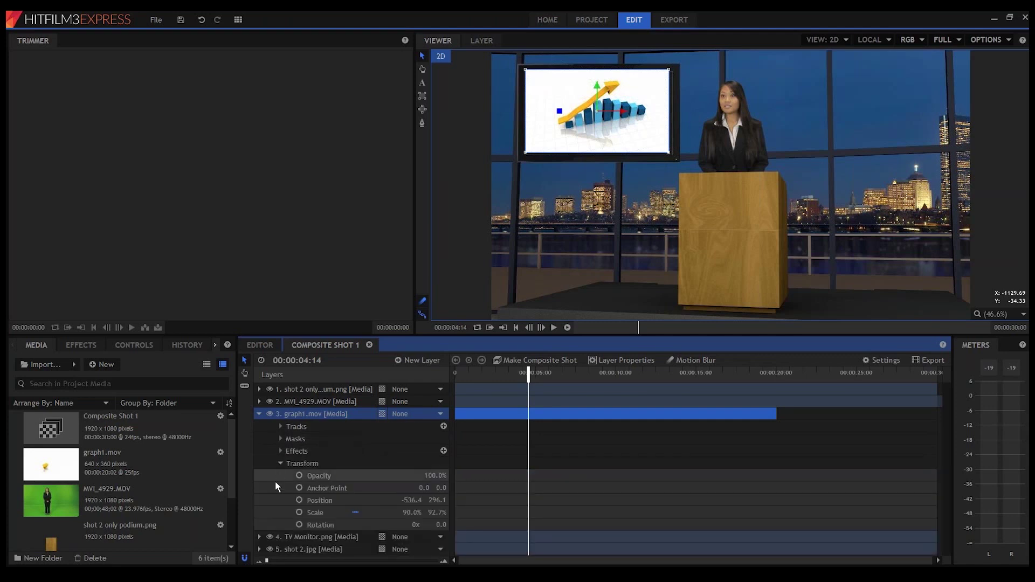
mouse_move(407, 515)
mouse_down()
mouse_move(378, 514)
mouse_move(409, 515)
mouse_up()
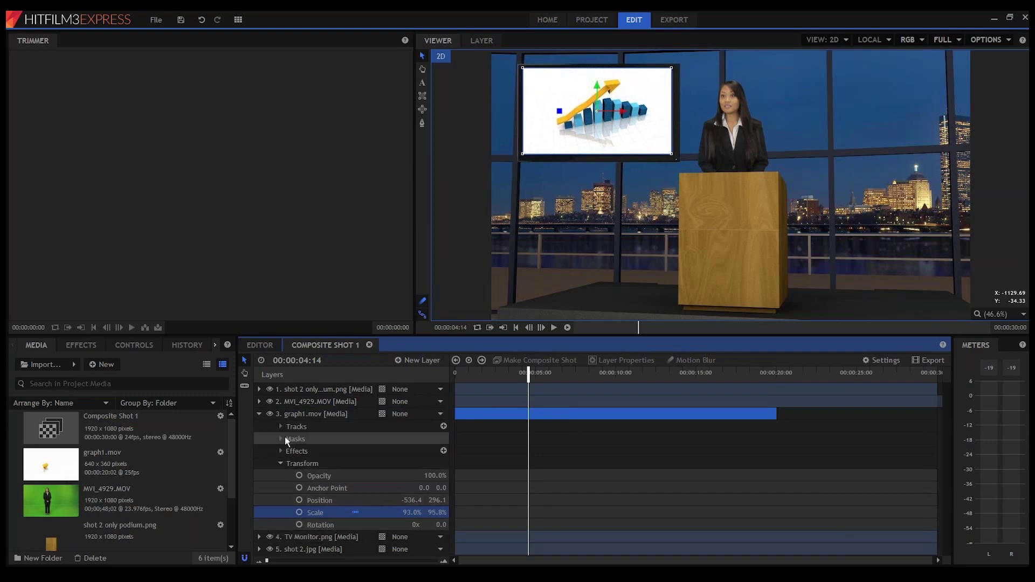
click(259, 414)
click(319, 487)
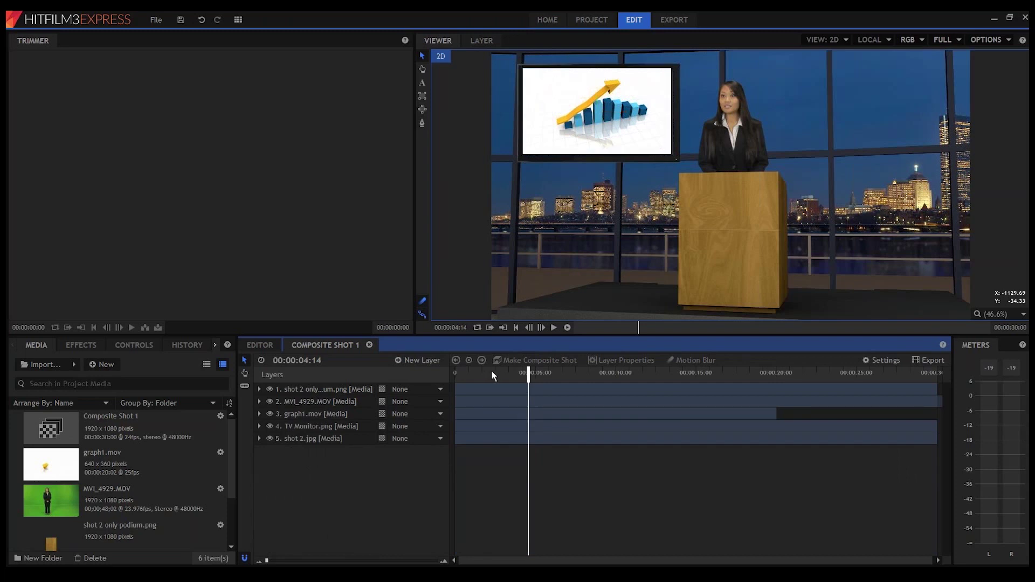
Preview the composite shot from 0:00:00:23, and return the playhead to 0:00:00:11
drag(491, 371, 468, 373)
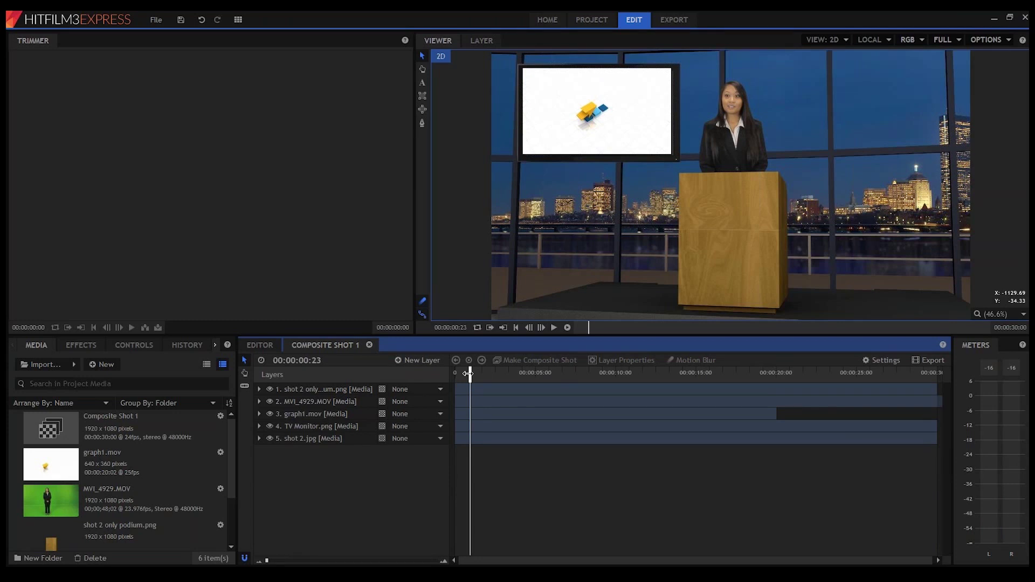
key(space)
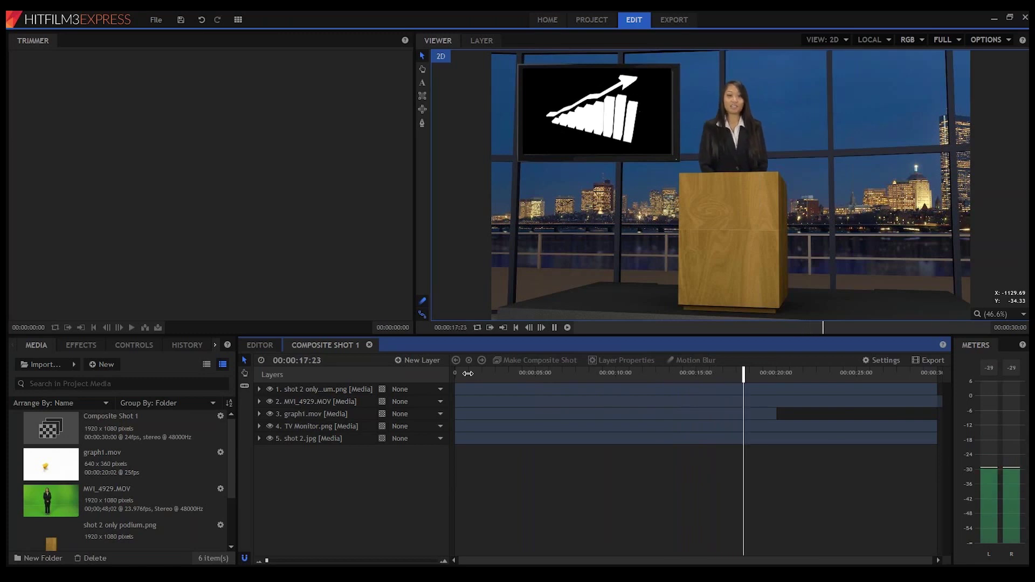
key(space)
click(463, 374)
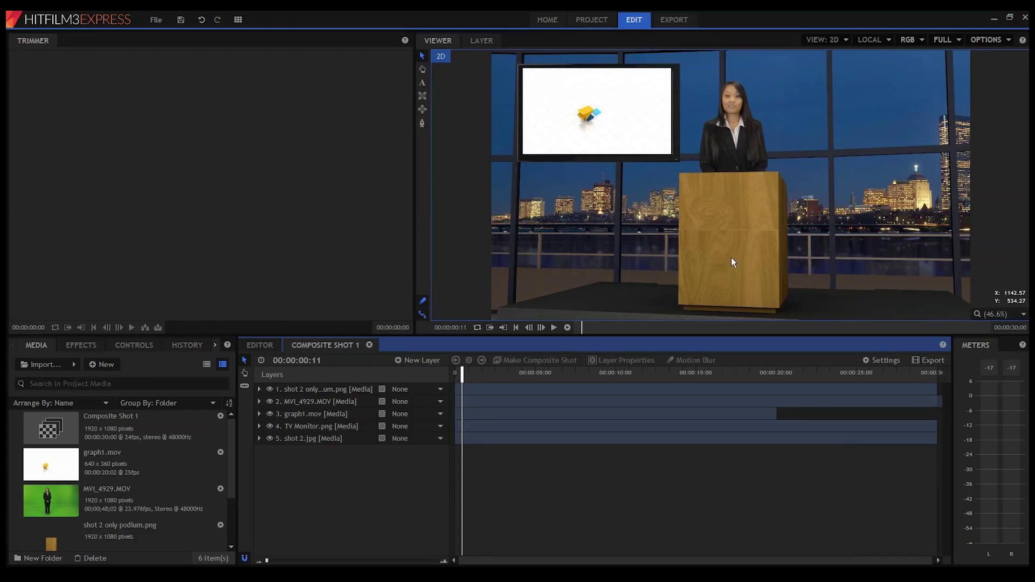
drag(731, 257, 634, 398)
right_click(76, 579)
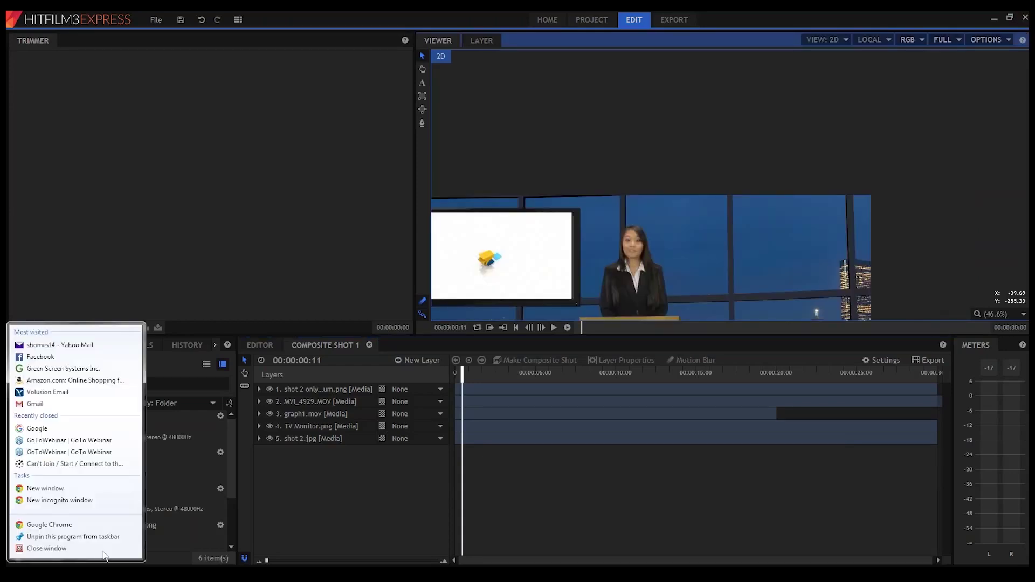
click(294, 177)
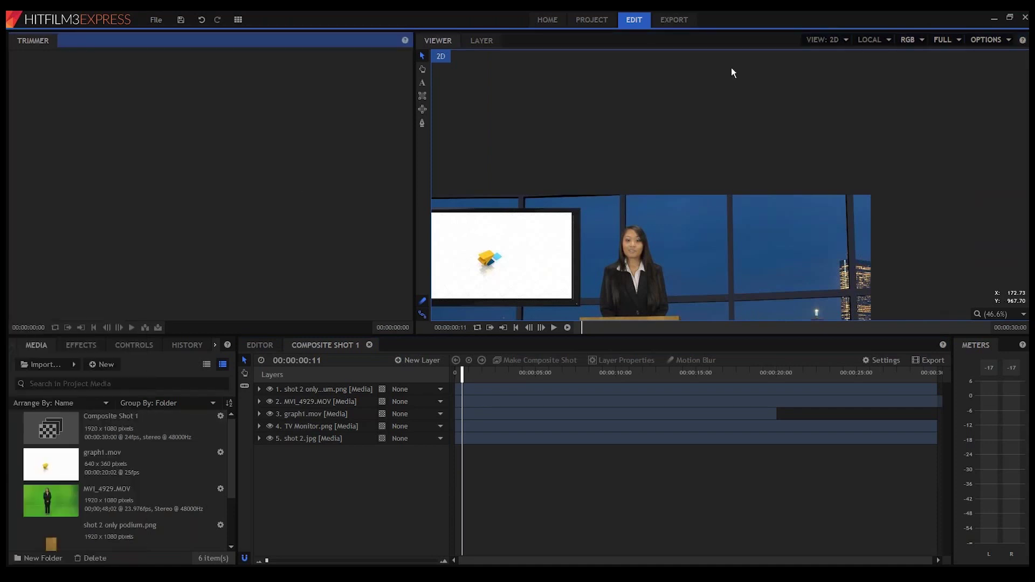